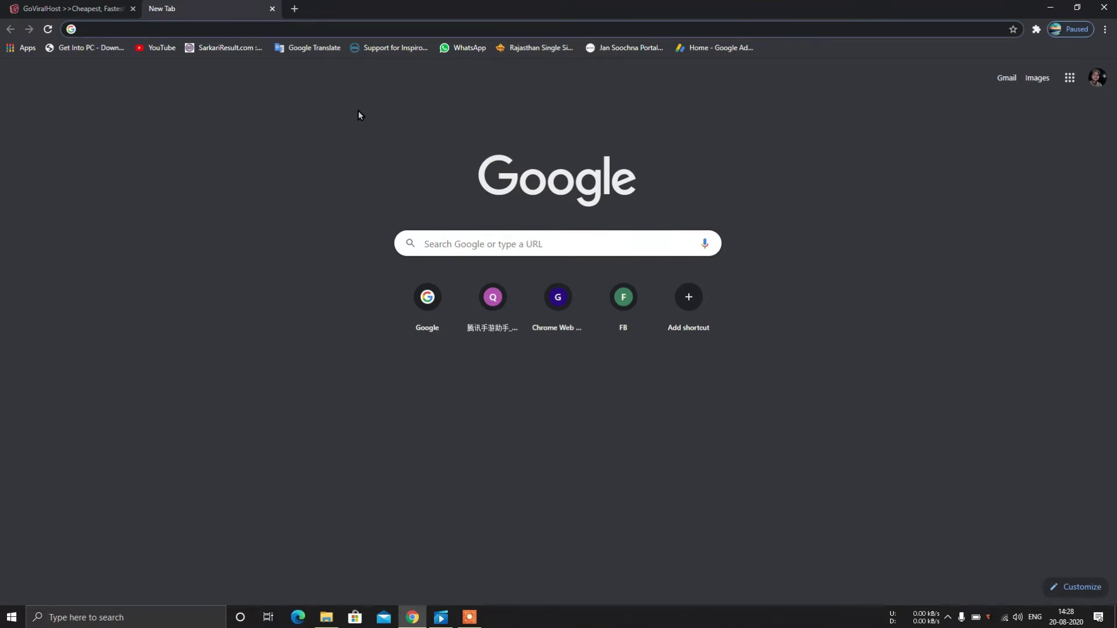
Log in to cPanel for the active androidsourcecode.co hosting service from the GoViralHost client area
click(96, 9)
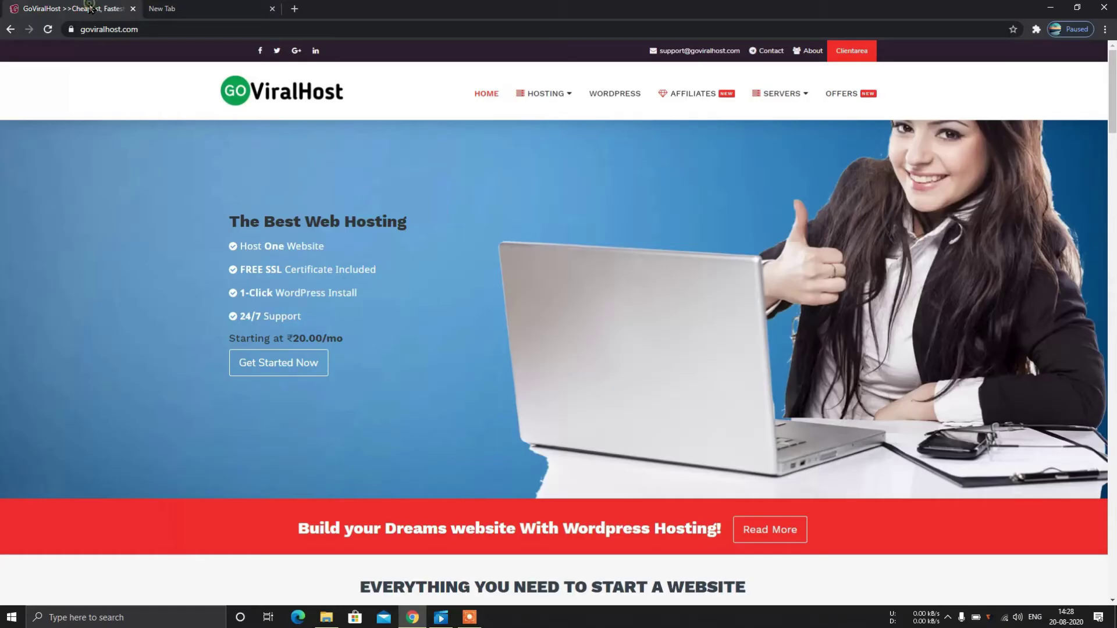
click(855, 53)
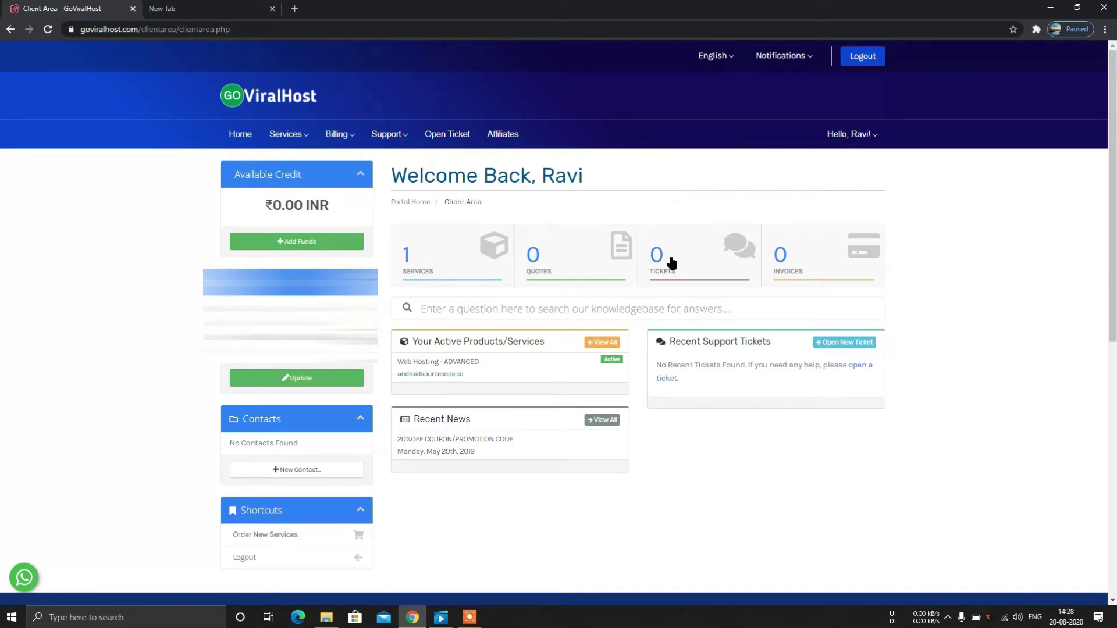
click(429, 269)
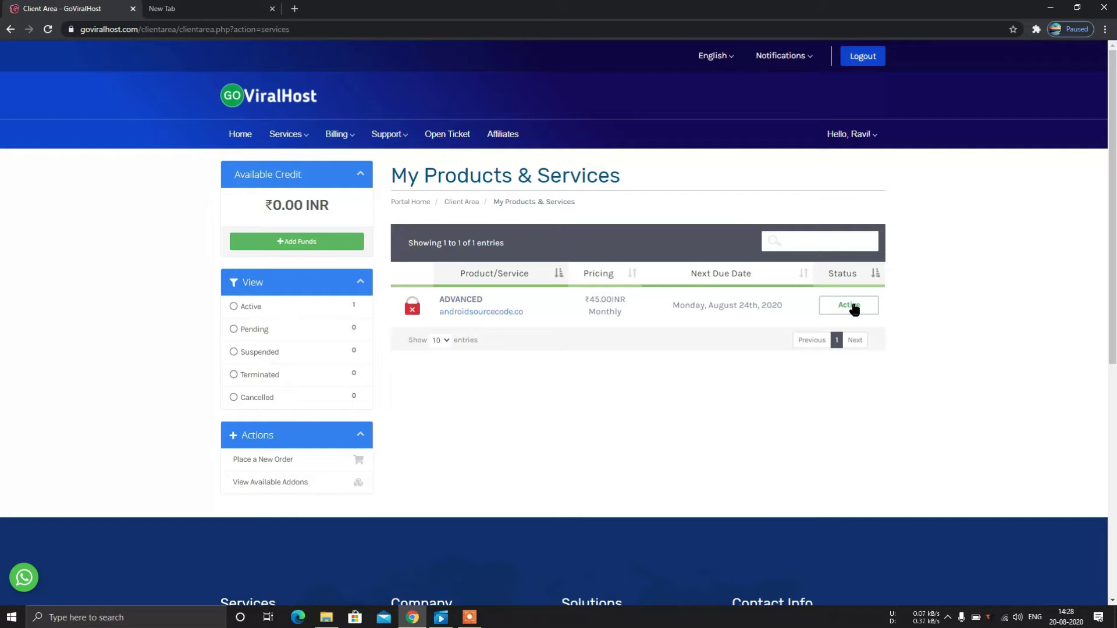
click(854, 308)
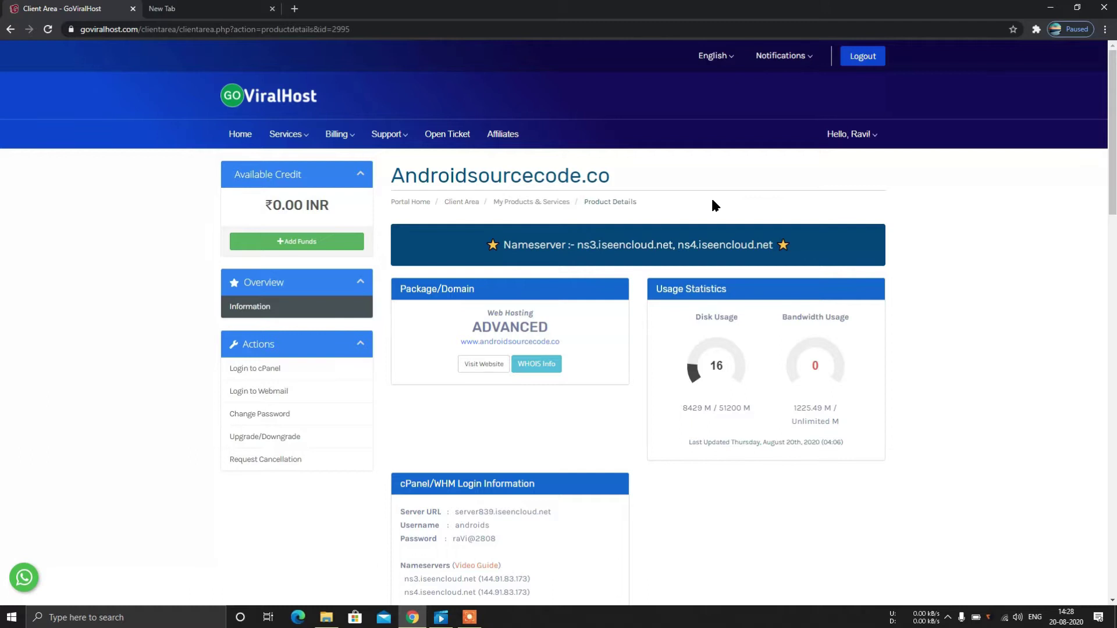
click(250, 368)
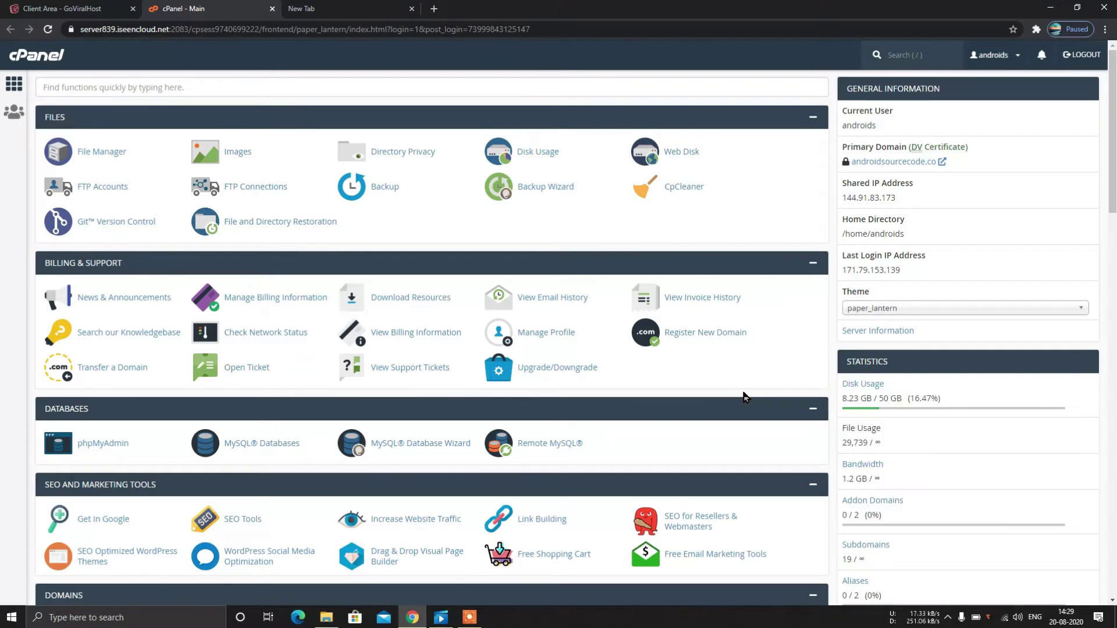
Open the Subdomains tool from the Domains section of cPanel
scroll(744, 397, down, 4)
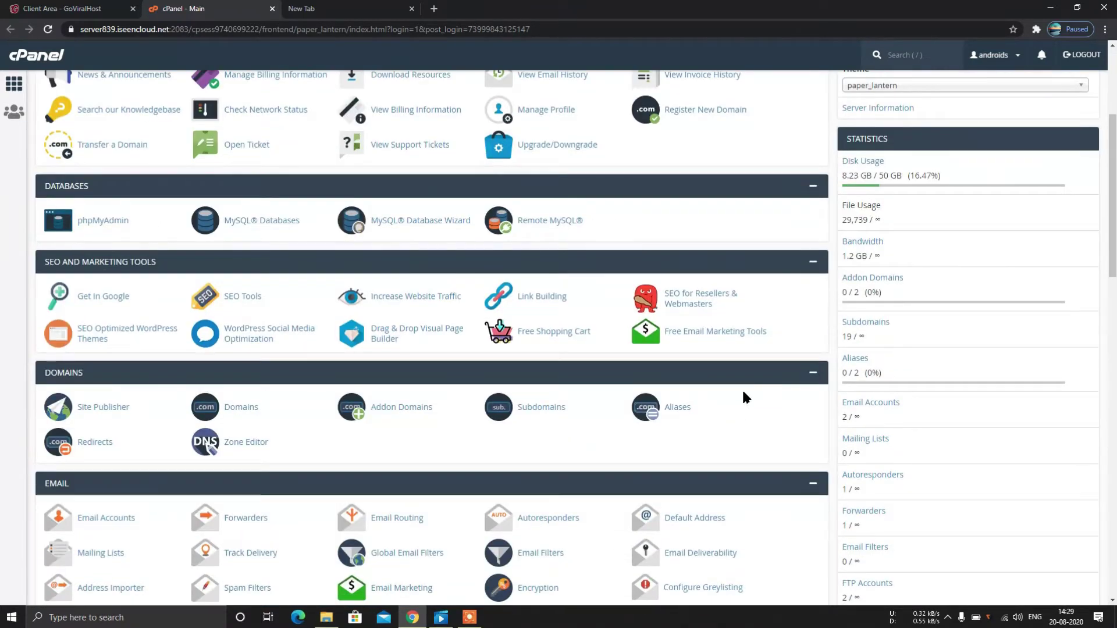
scroll(745, 398, down, 2)
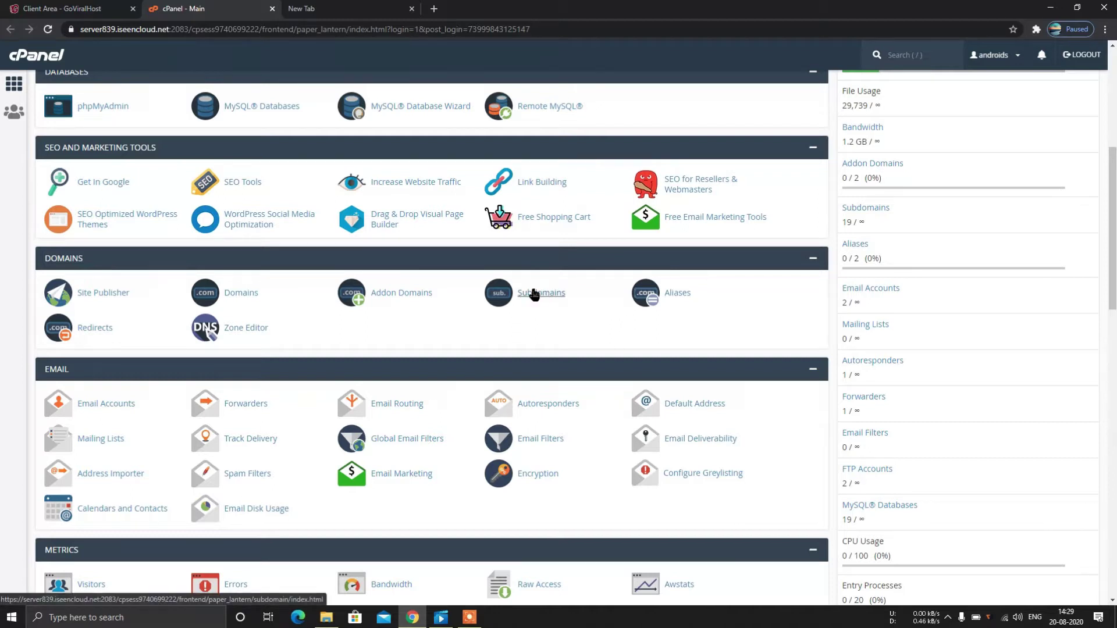
scroll(520, 299, up, 6)
scroll(521, 299, down, 5)
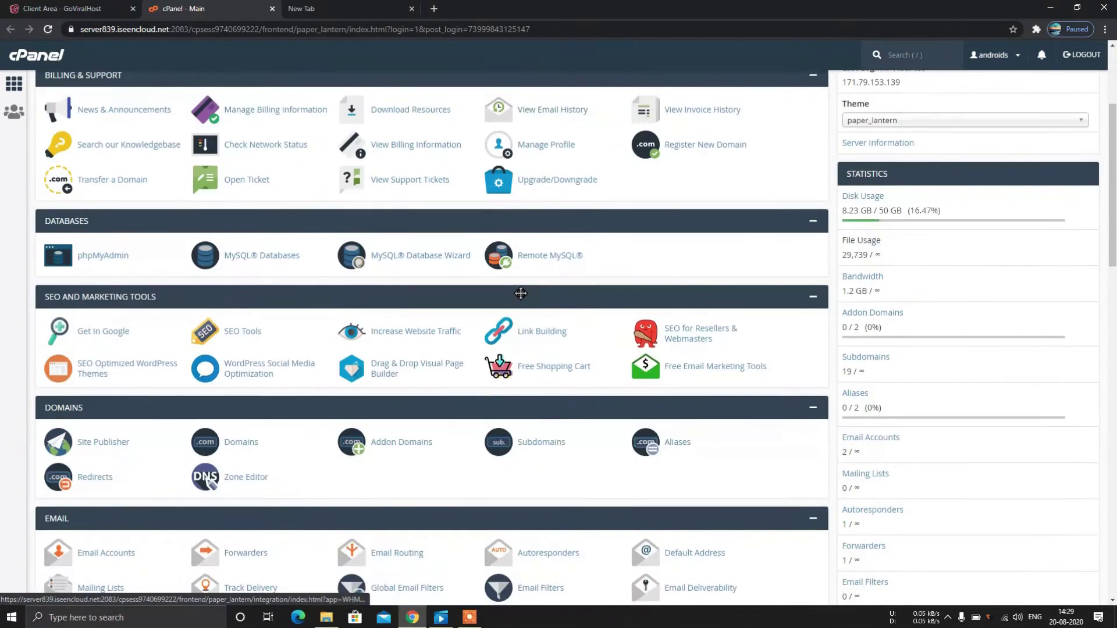
click(527, 329)
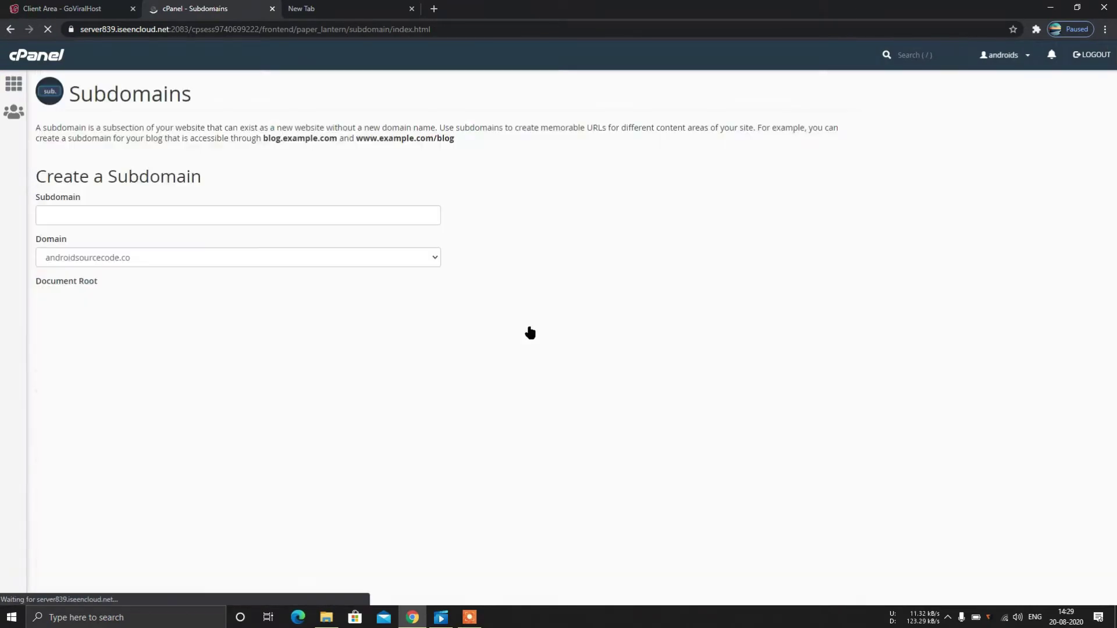
Create the subdomain jonwal99 under androidsourcecode.co with document root jonwal99, and return to the subdomain list
click(227, 218)
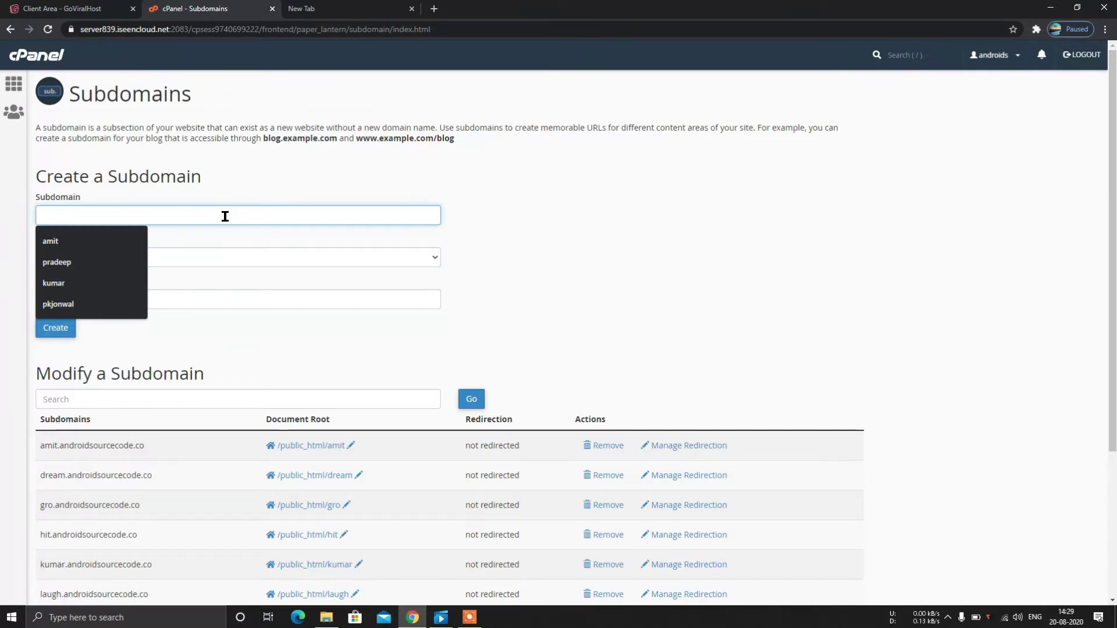
text(pik)
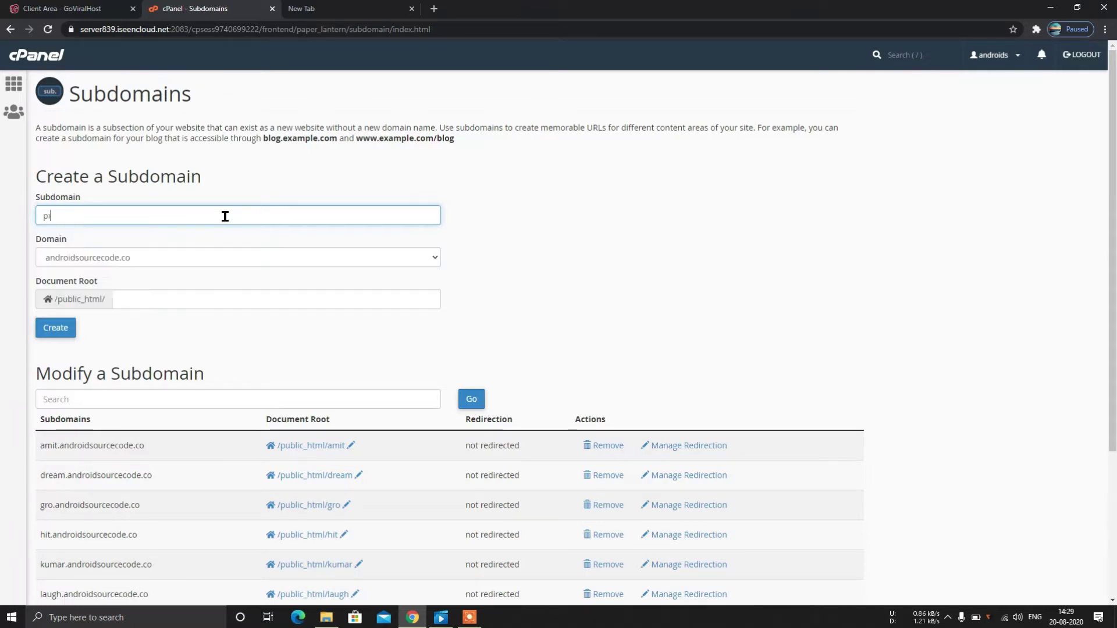
key(BackSpace)
key(BackSpace)
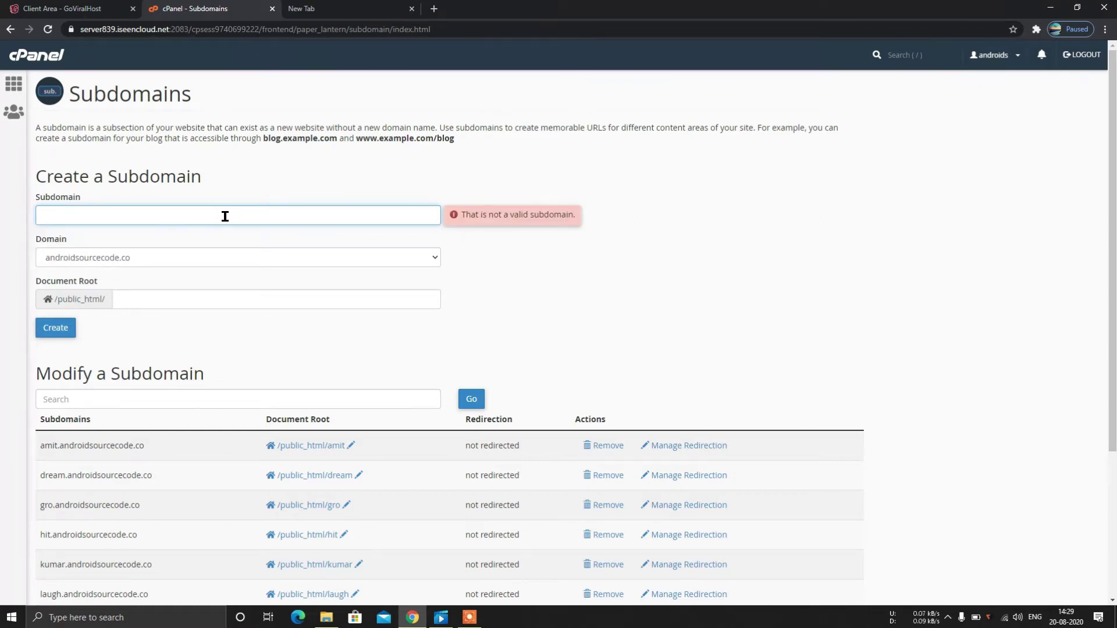
text(jonwal99)
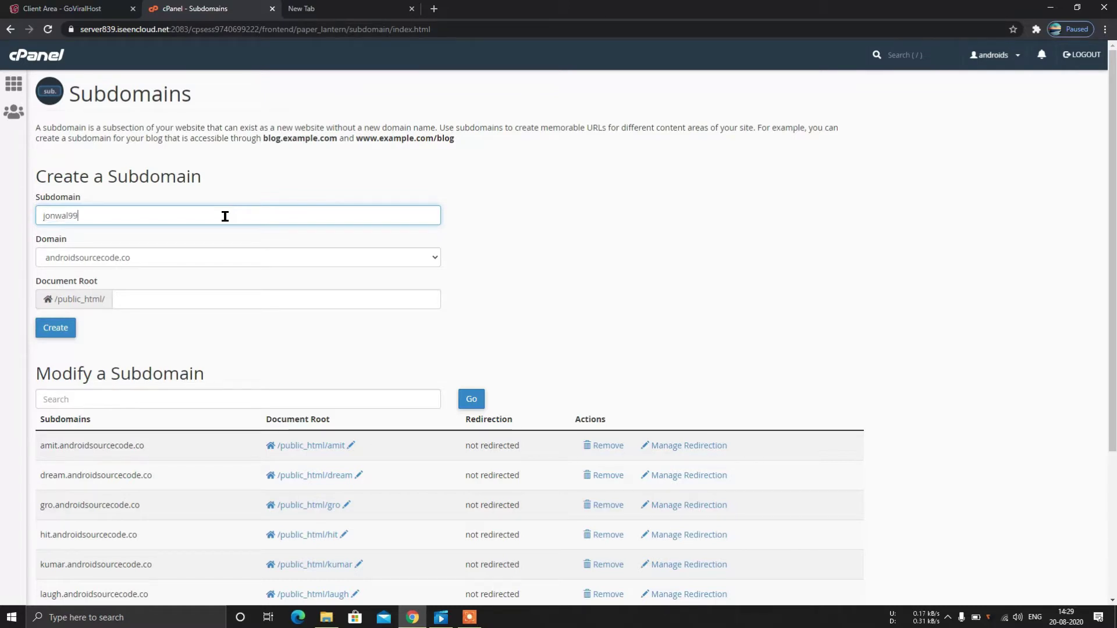
click(179, 299)
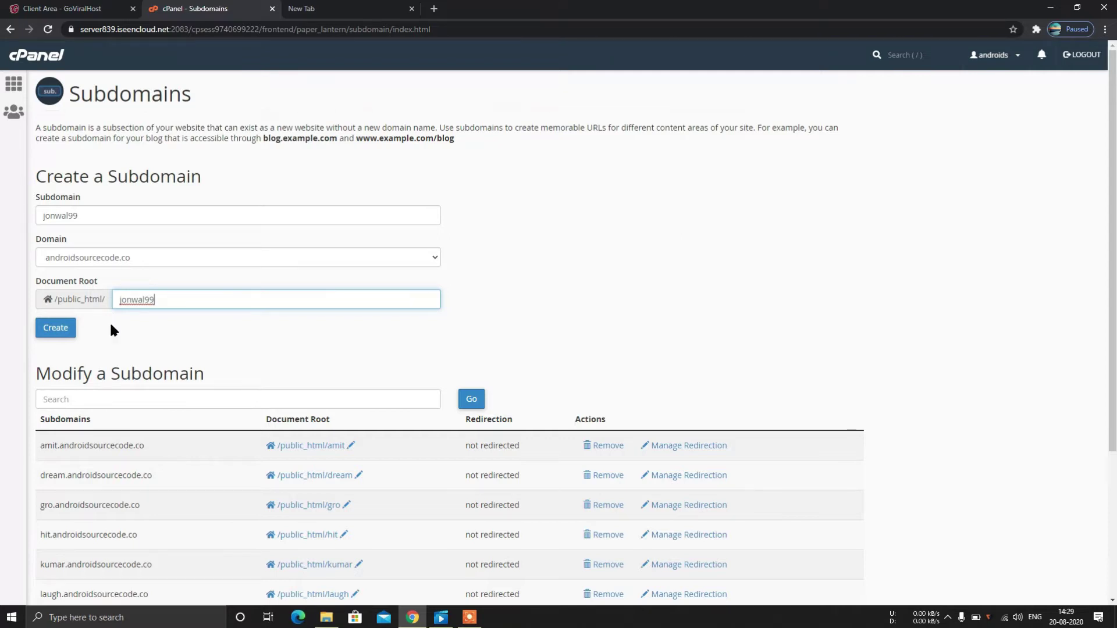
click(58, 329)
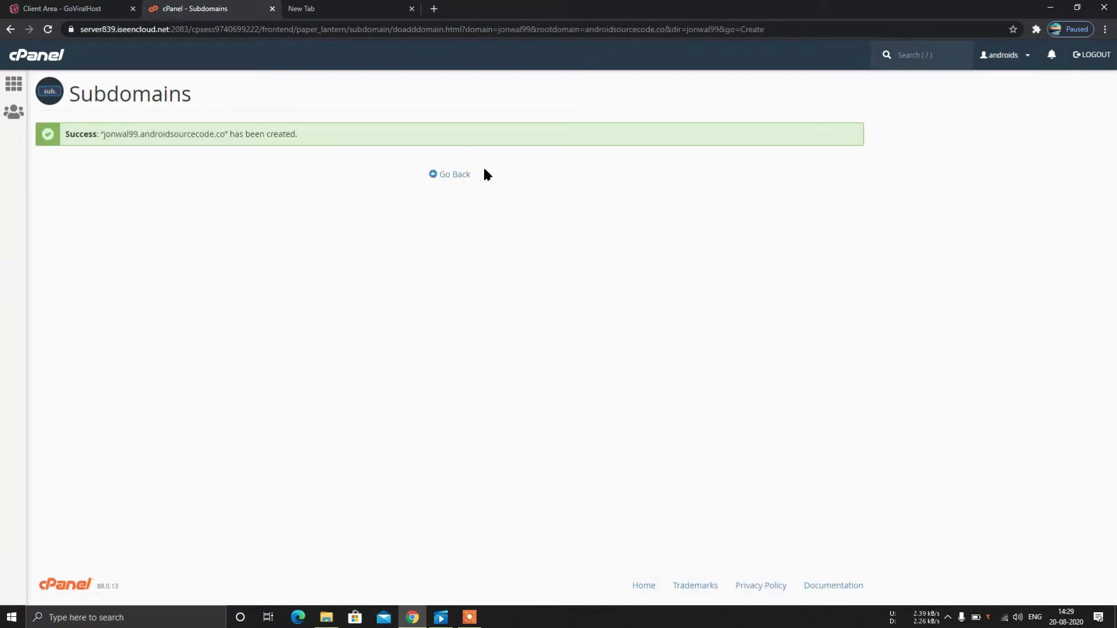
click(454, 176)
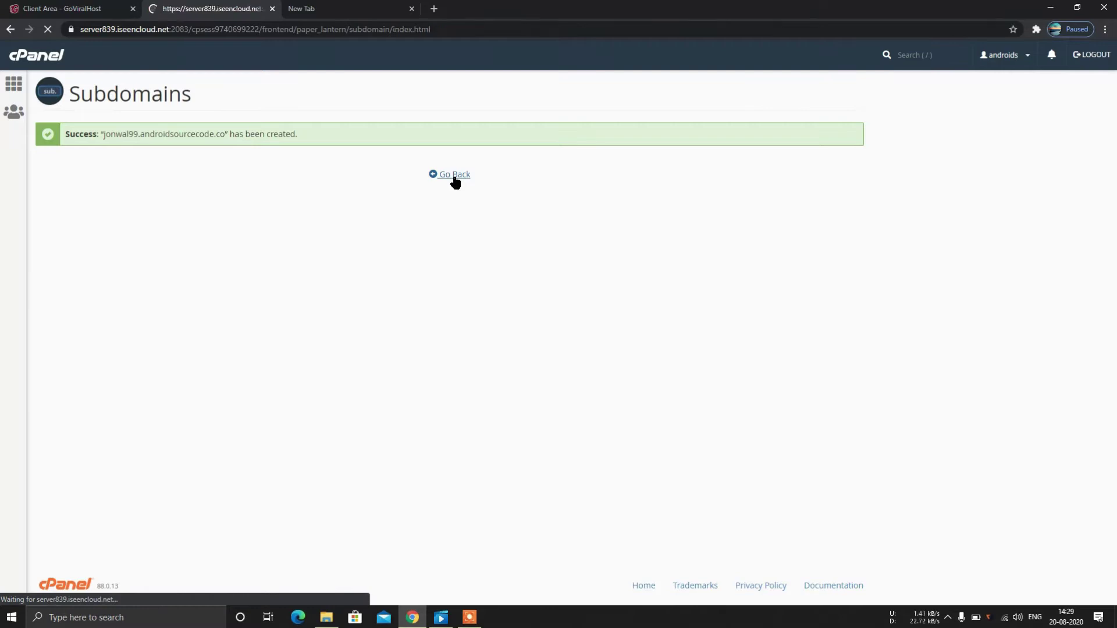
scroll(494, 346, down, 3)
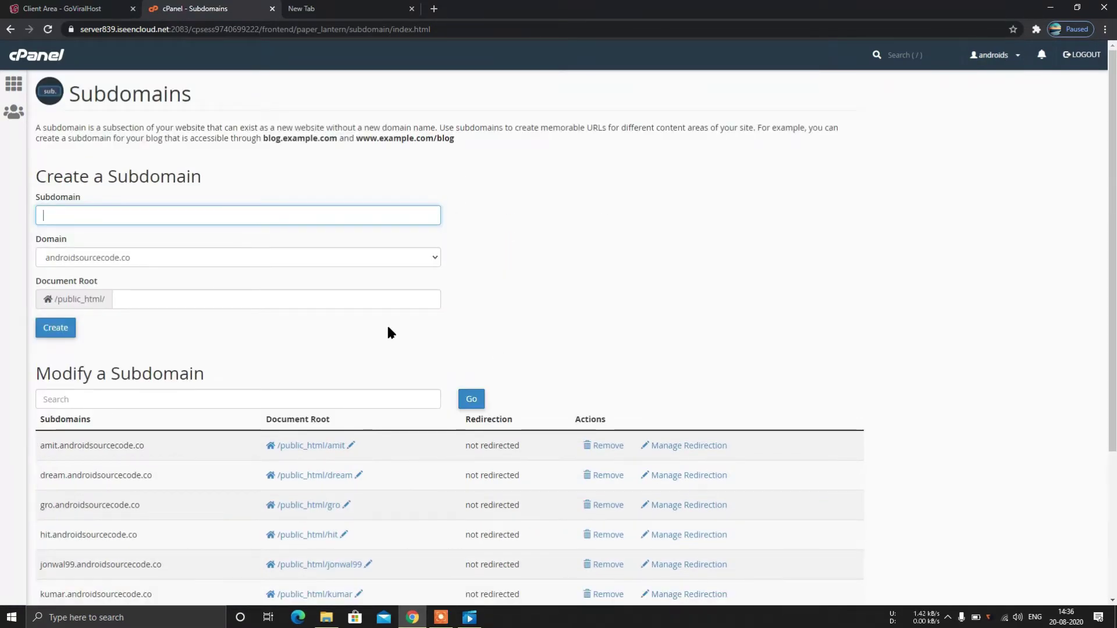
click(15, 86)
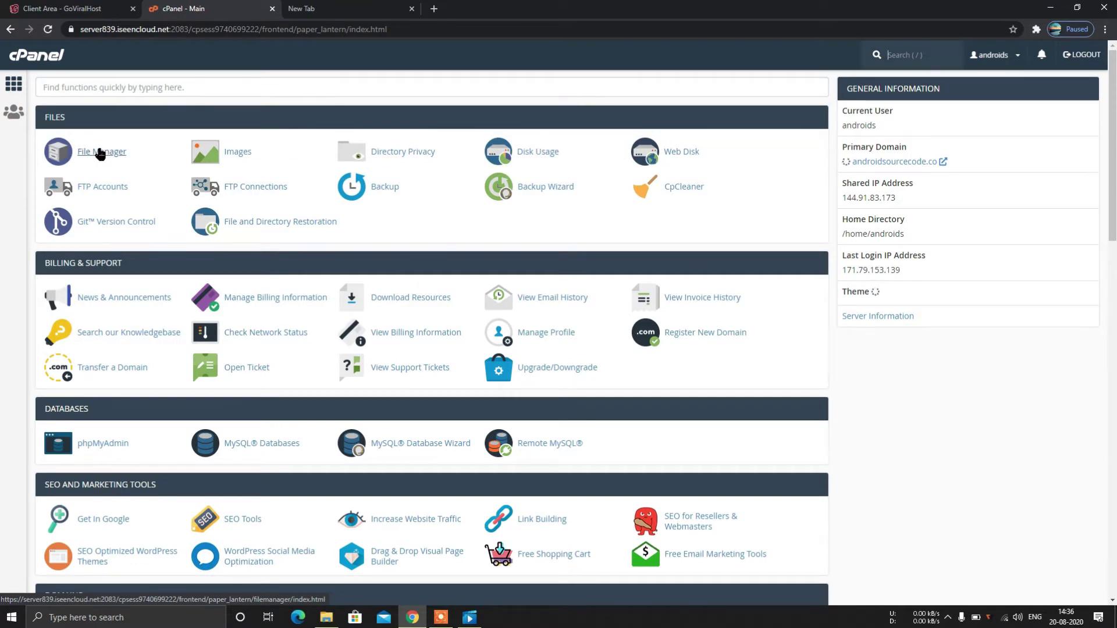
click(99, 150)
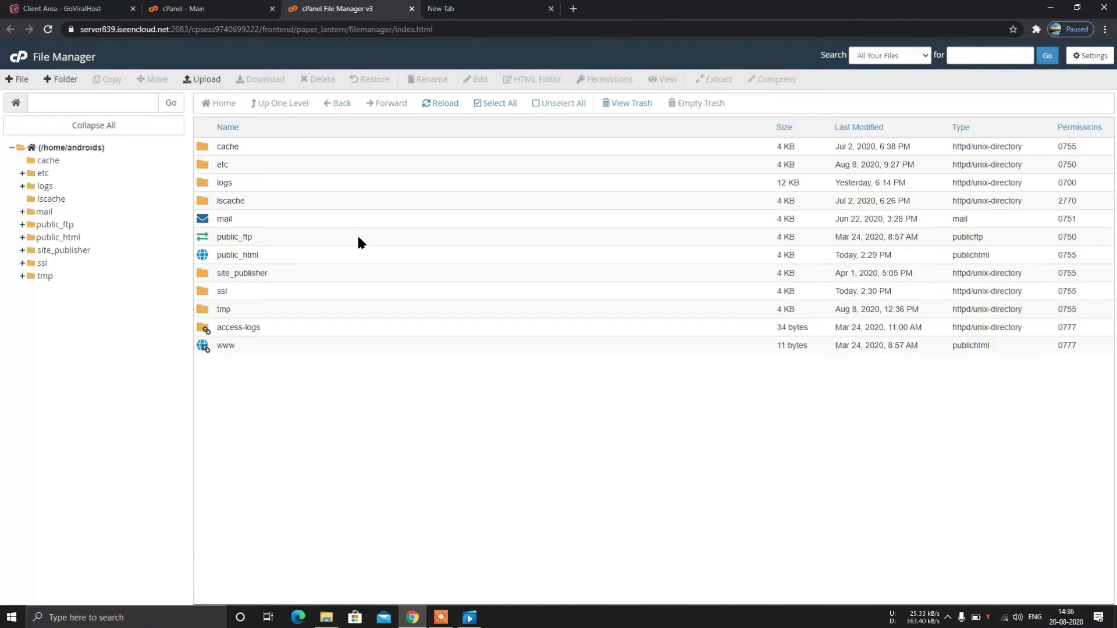
click(213, 256)
double_click(213, 257)
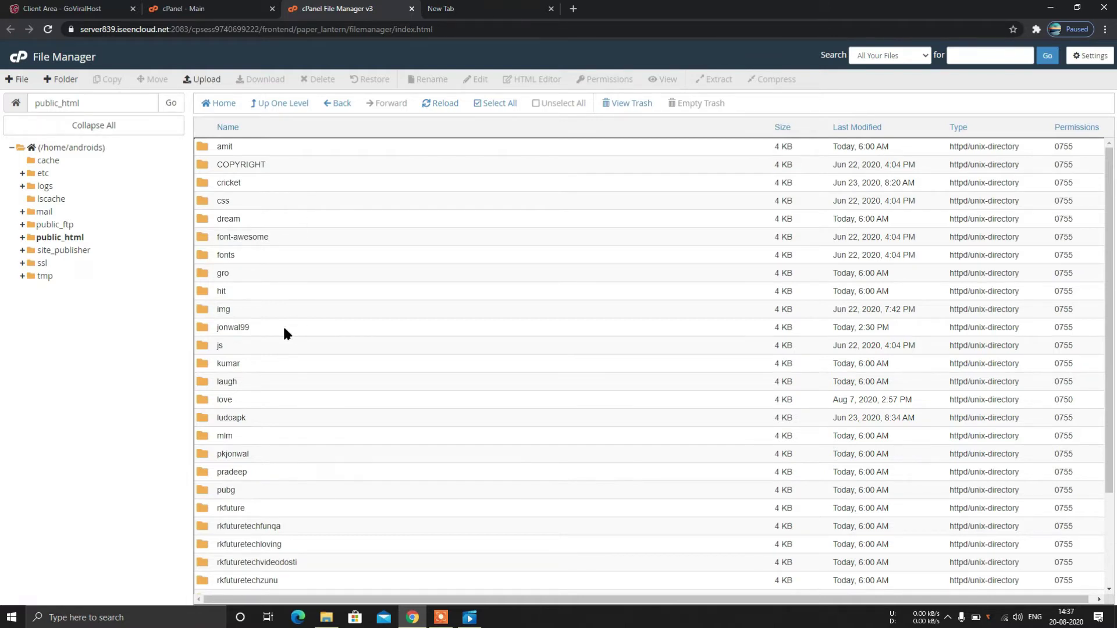
double_click(213, 327)
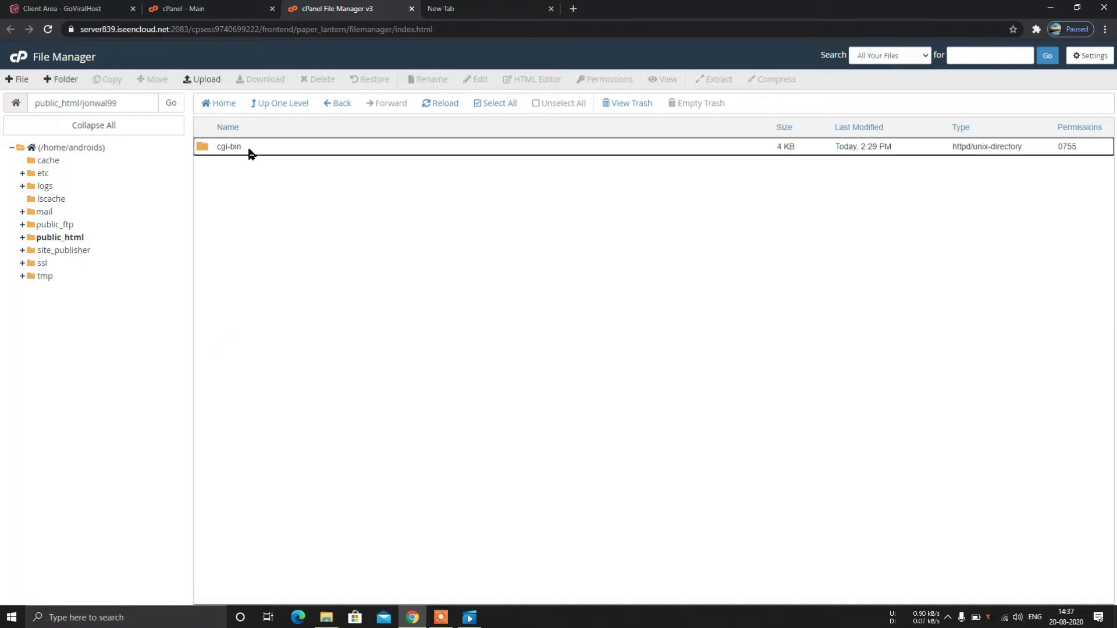
Permanently delete the cgi-bin folder from jonwal99, skipping the trash
click(249, 153)
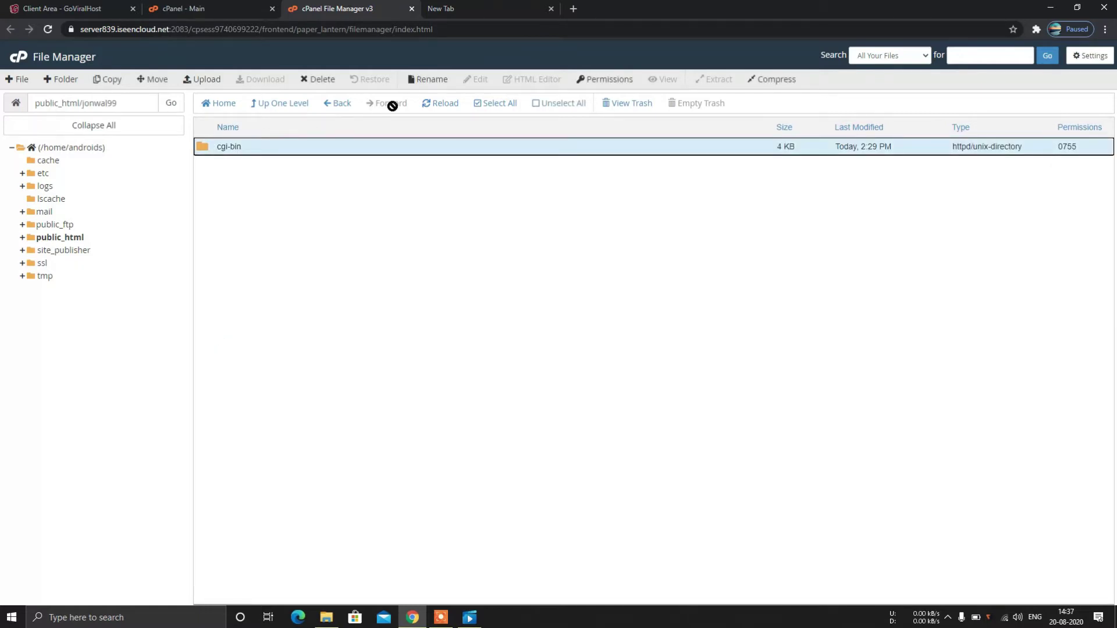
click(315, 80)
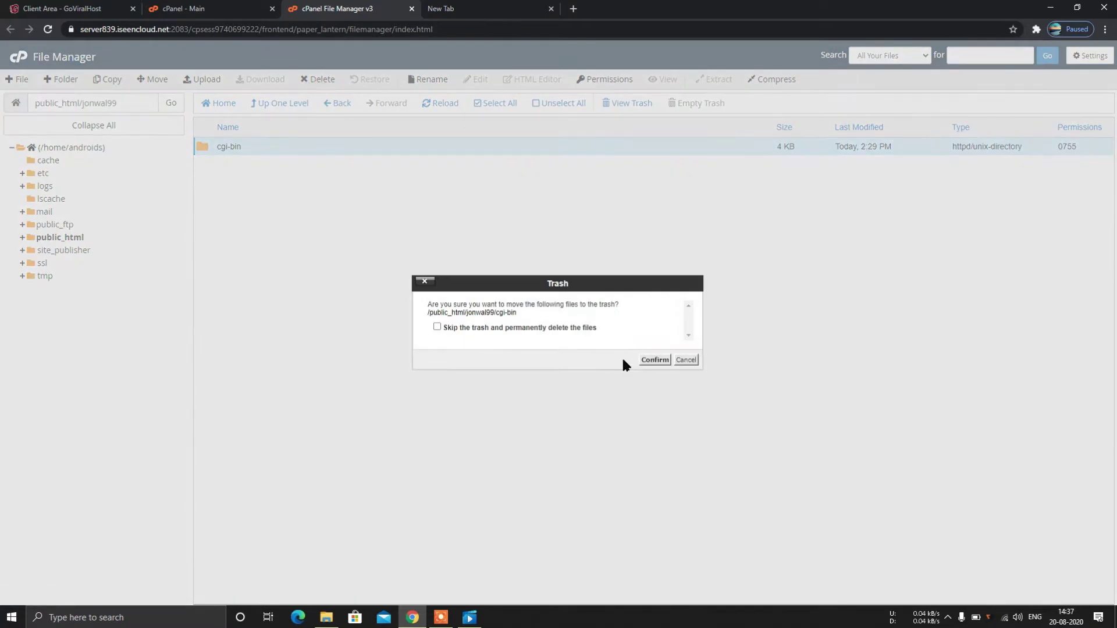
click(437, 325)
click(652, 360)
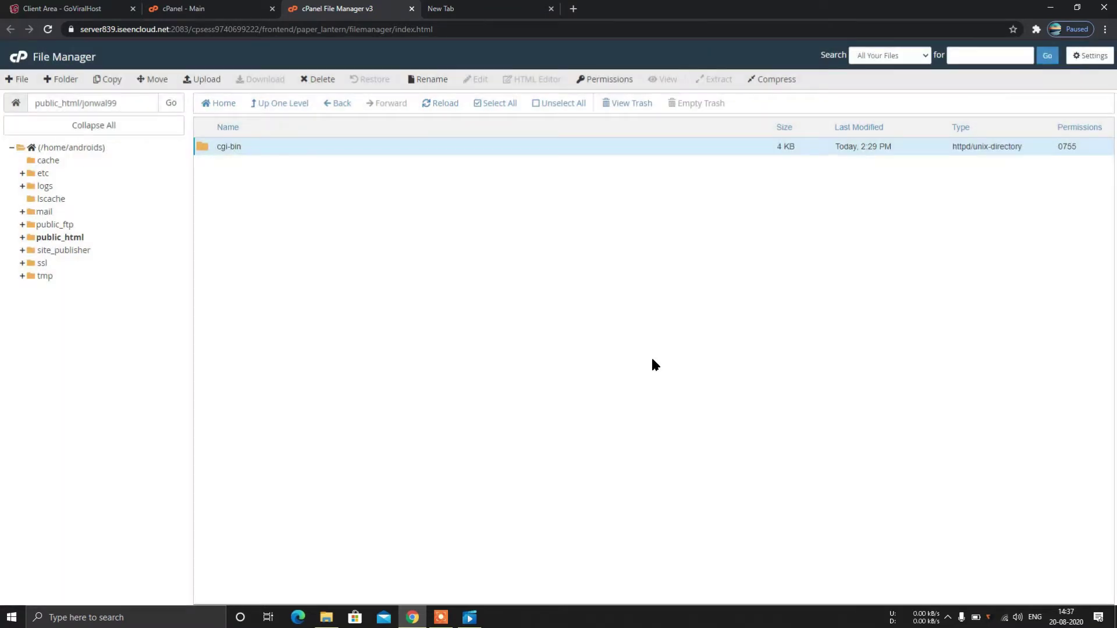
Upload API.zip from the Desktop to public_html/jonwal99 and return to that folder
click(199, 79)
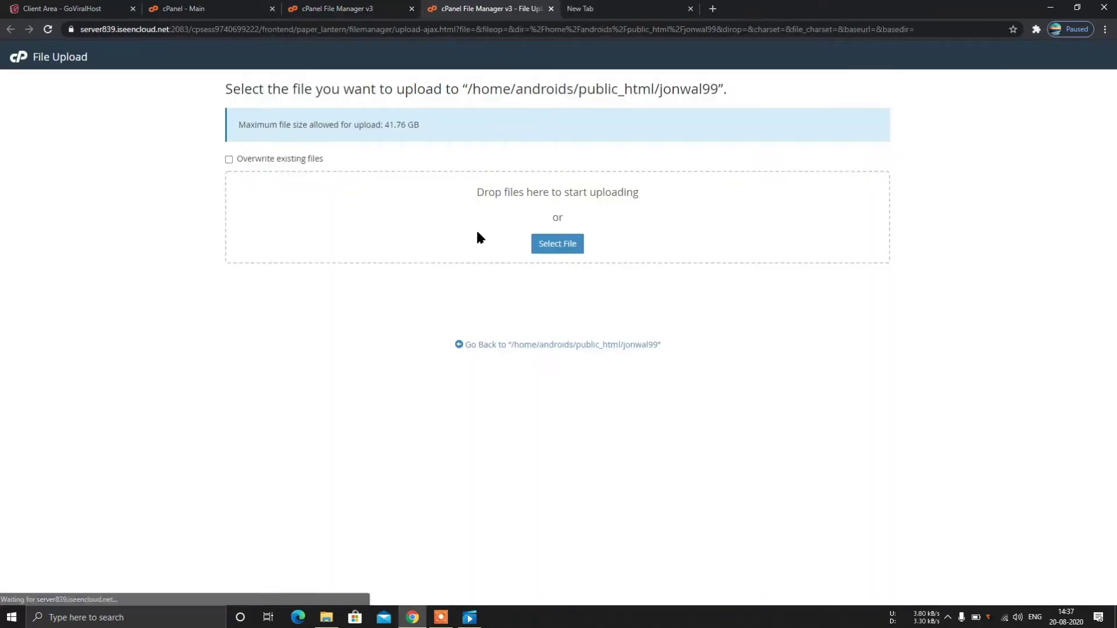
click(557, 244)
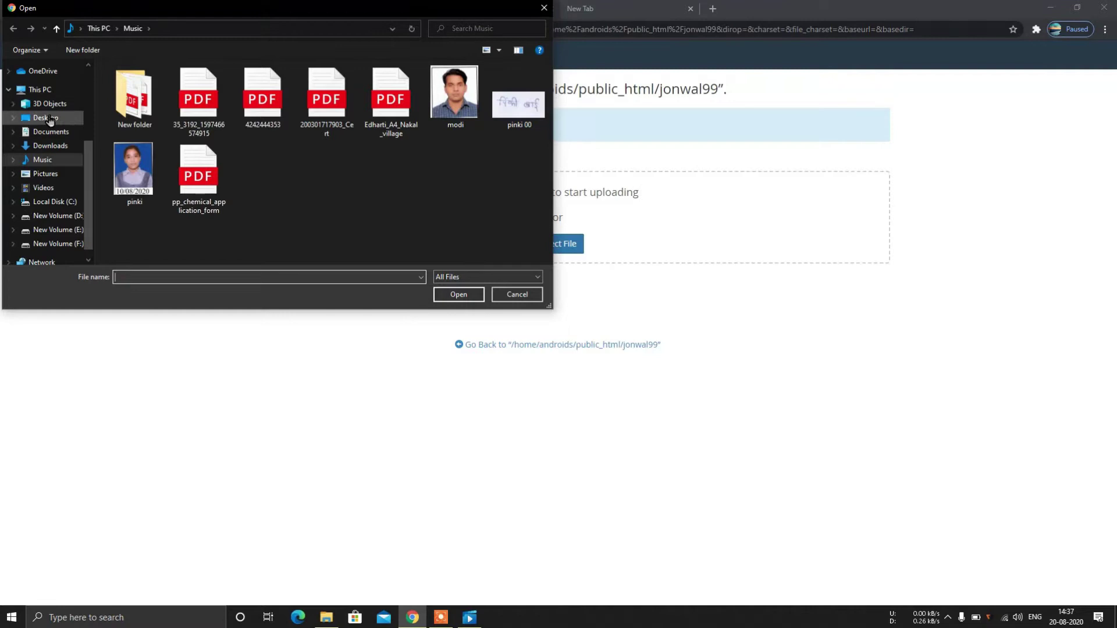
click(45, 118)
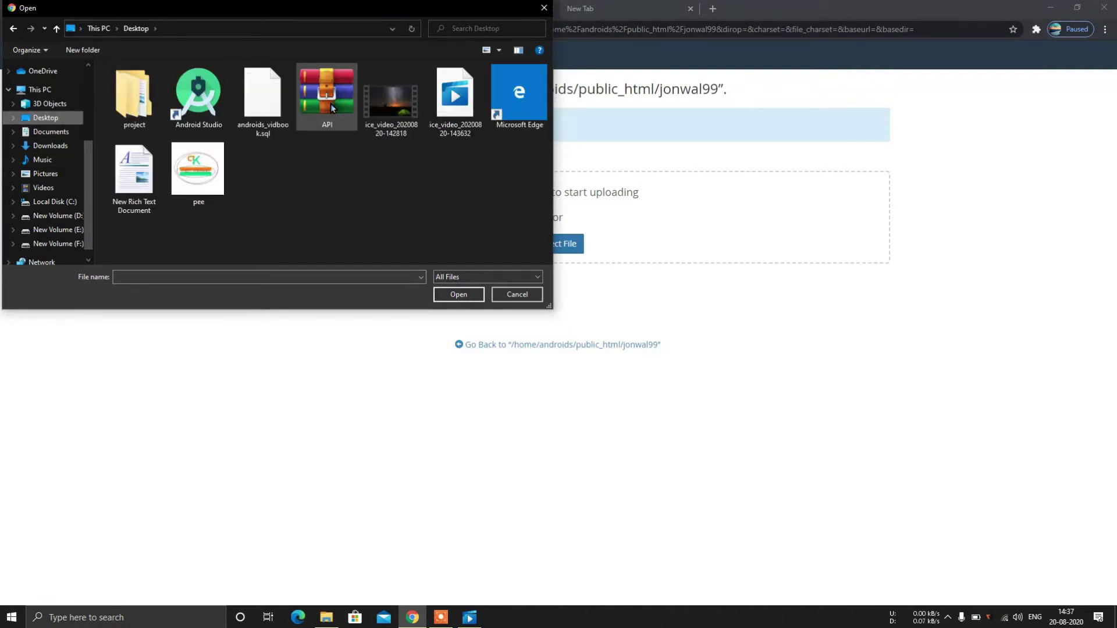
double_click(330, 104)
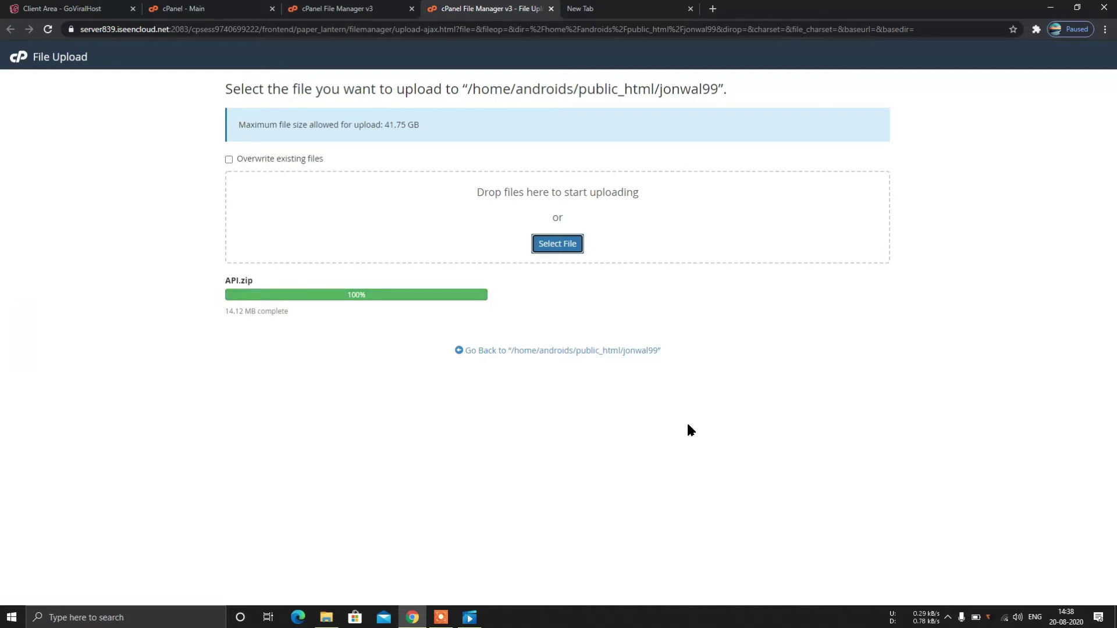
click(470, 352)
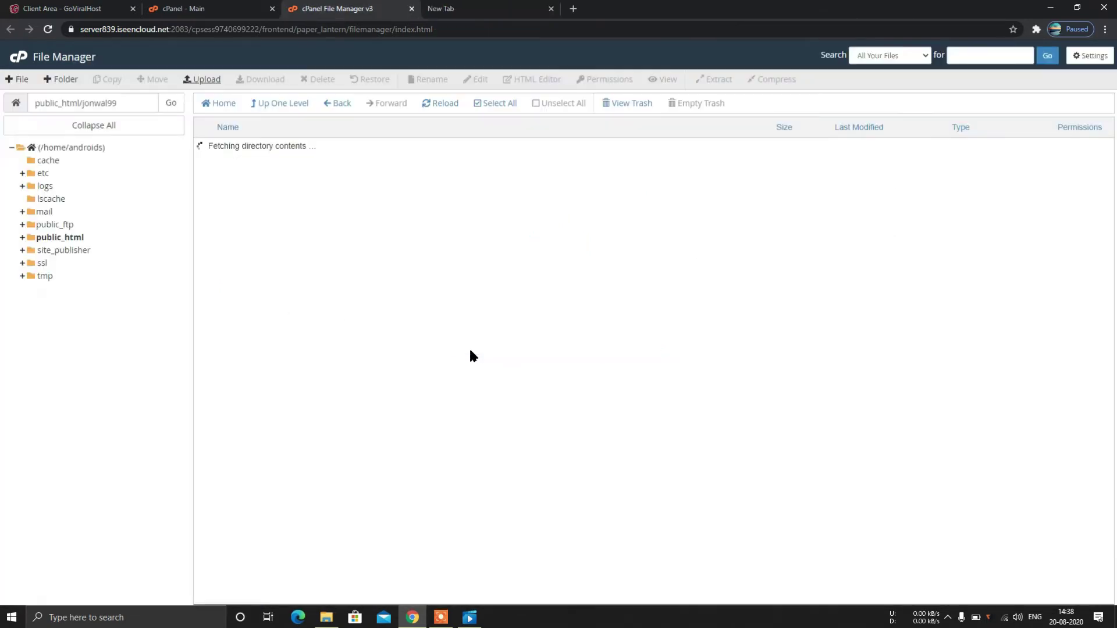
Extract API.zip into /public_html/jonwal99 and reload the folder listing
click(237, 148)
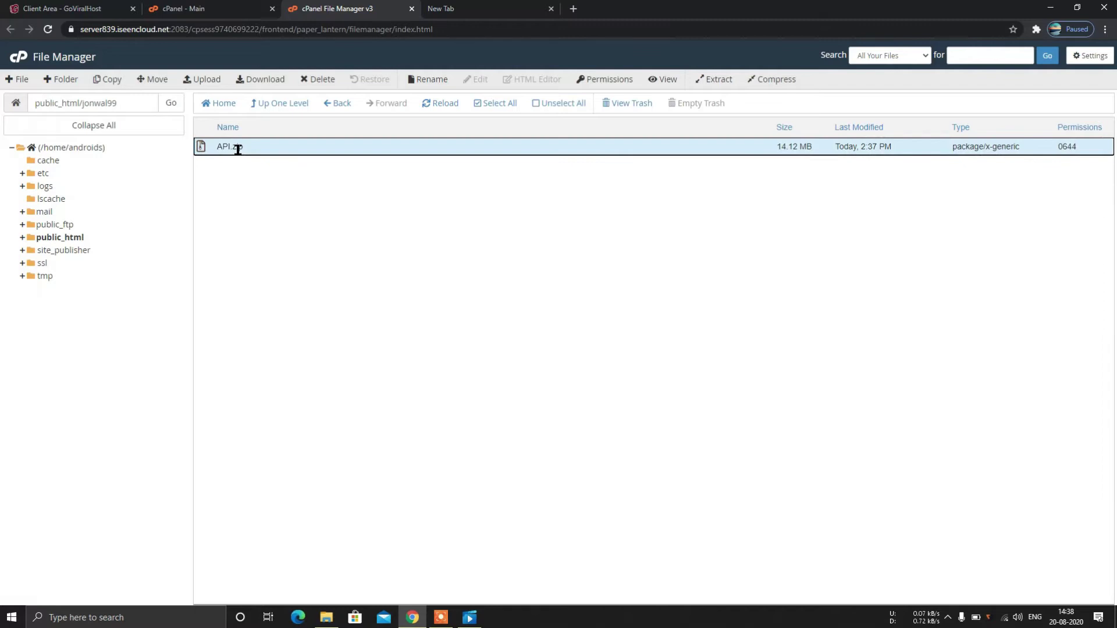
right_click(232, 147)
click(232, 147)
right_click(232, 148)
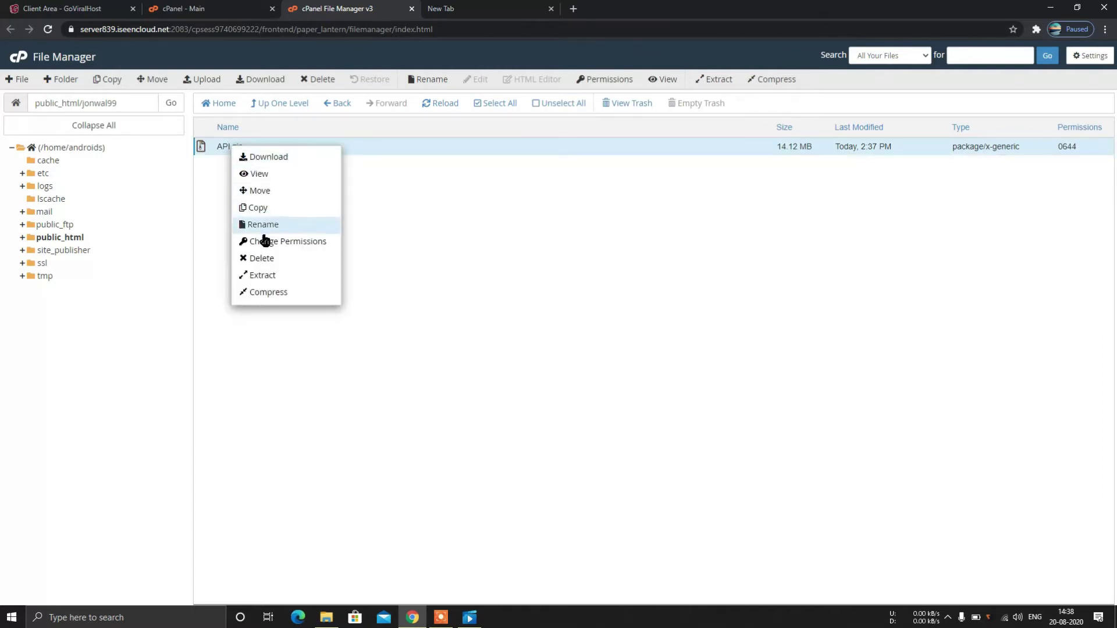
click(261, 275)
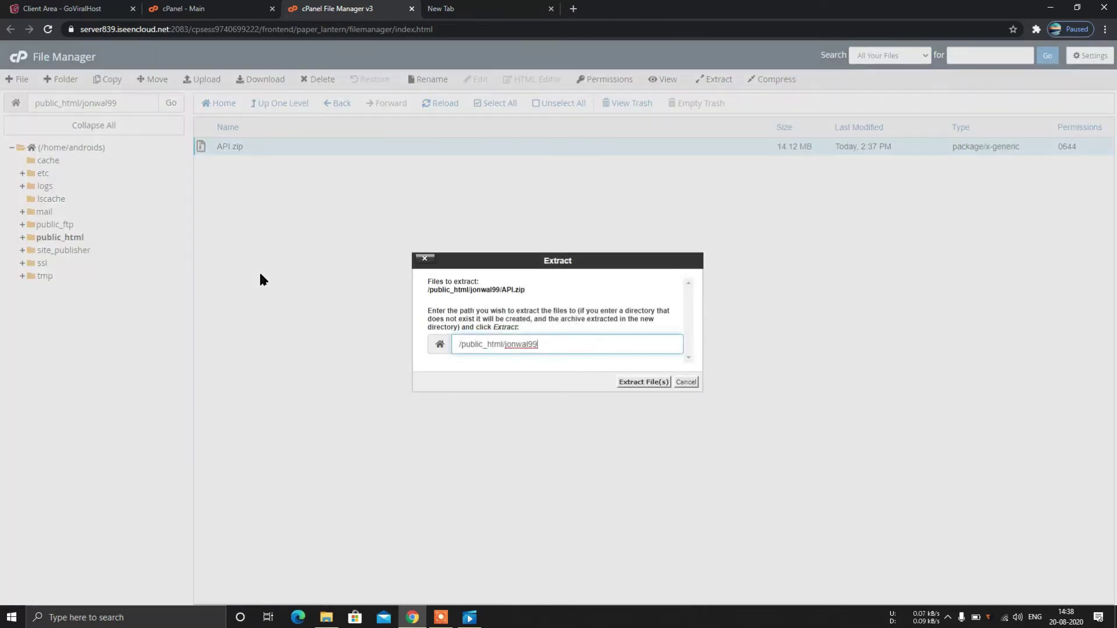
click(641, 383)
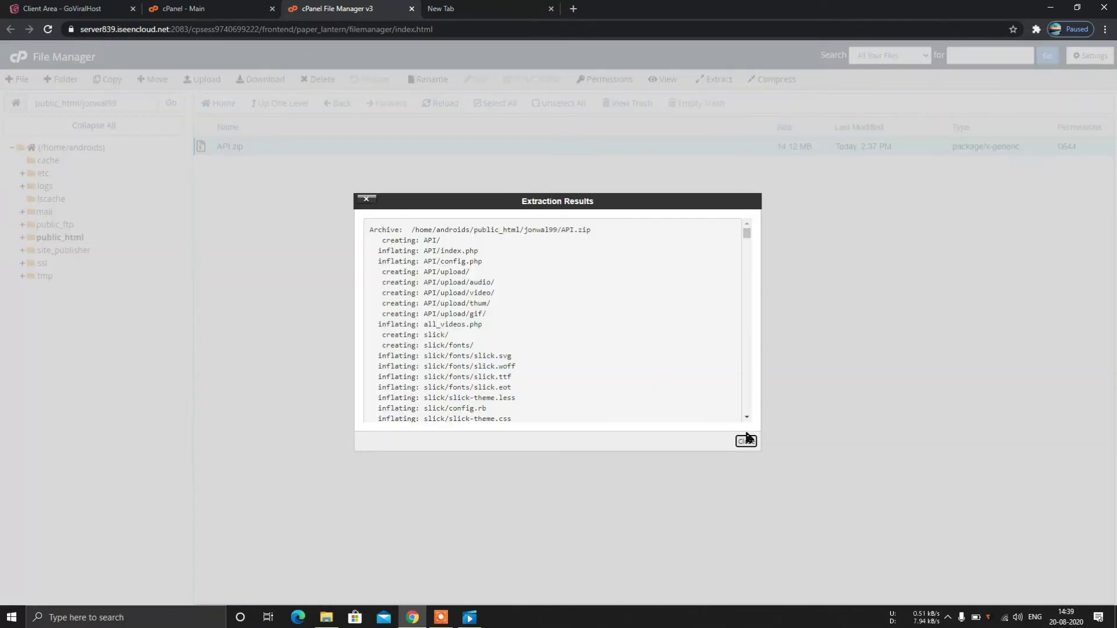
click(747, 442)
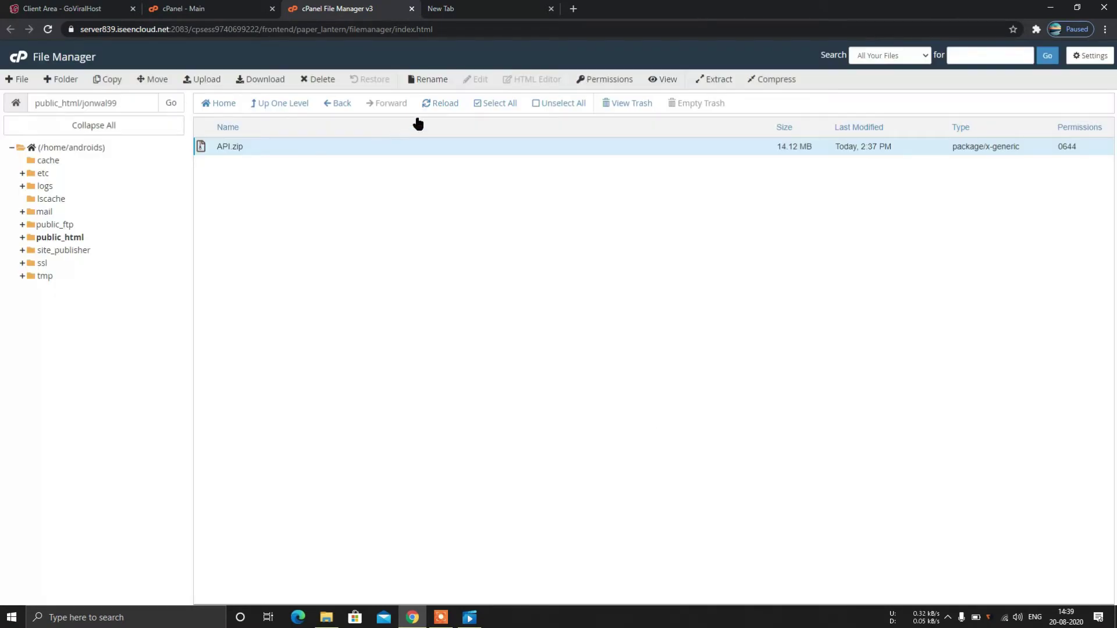
click(444, 105)
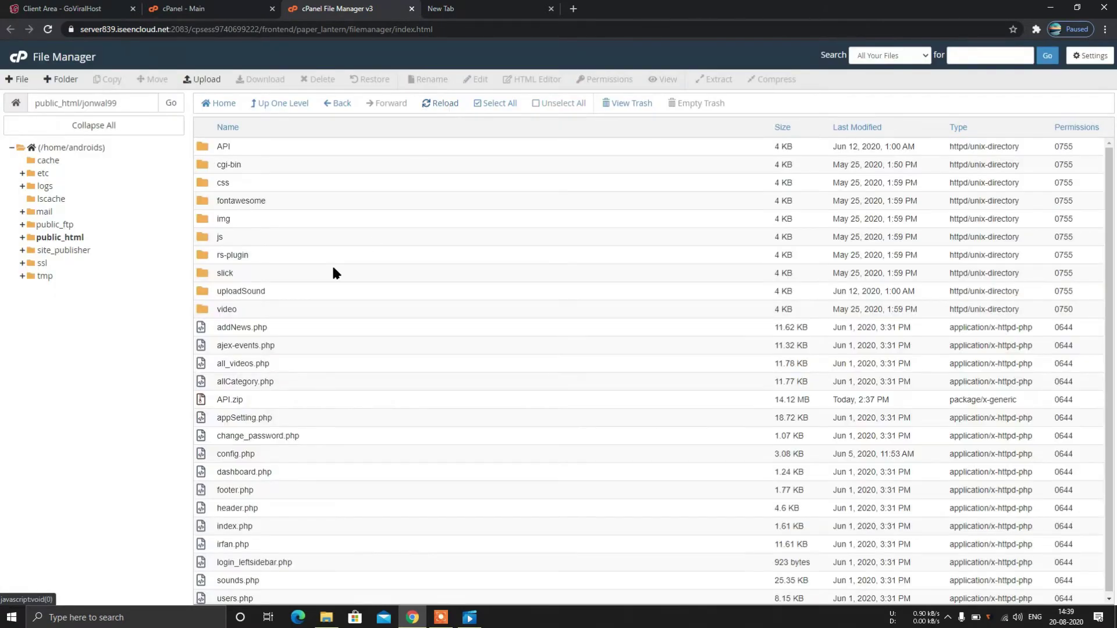
Delete API.zip from the public_html/jonwal99 folder by moving it to the trash
scroll(333, 273, up, 1)
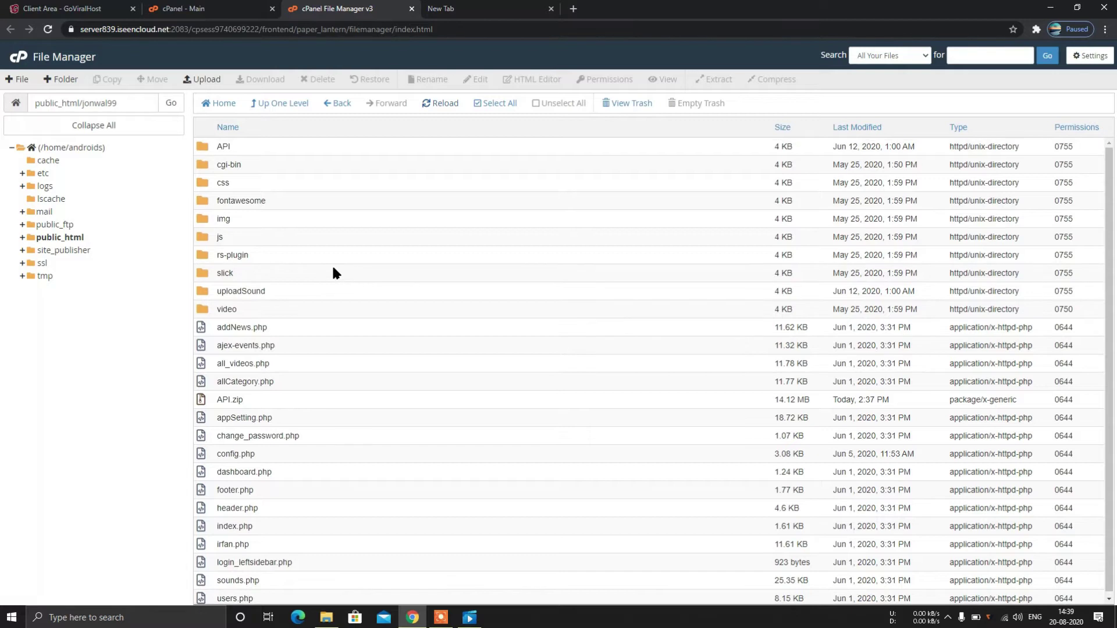
click(223, 399)
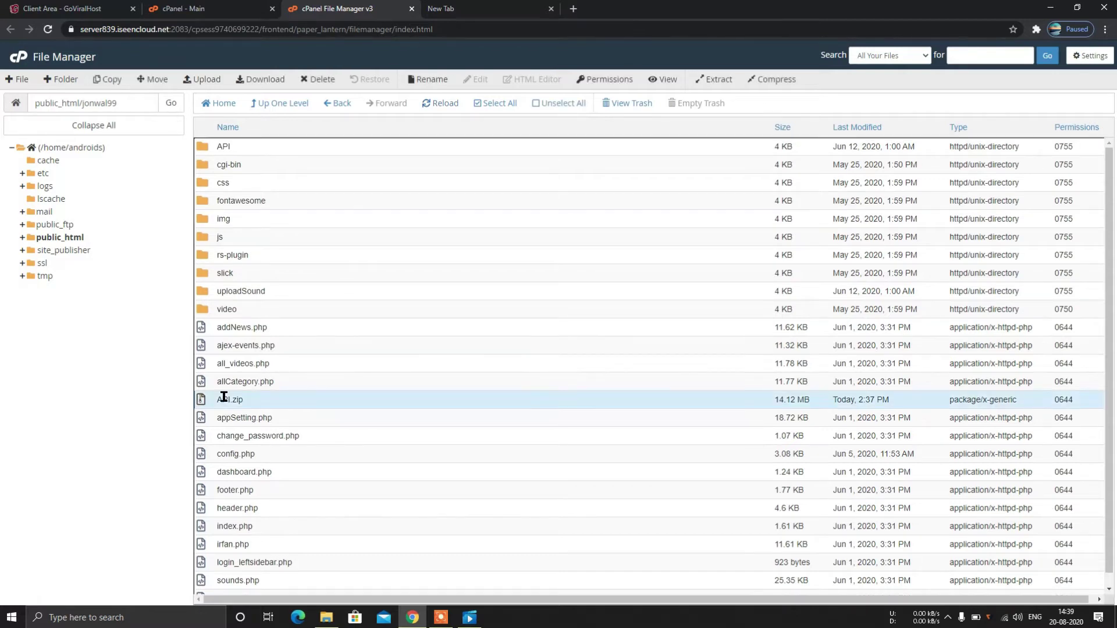
click(314, 81)
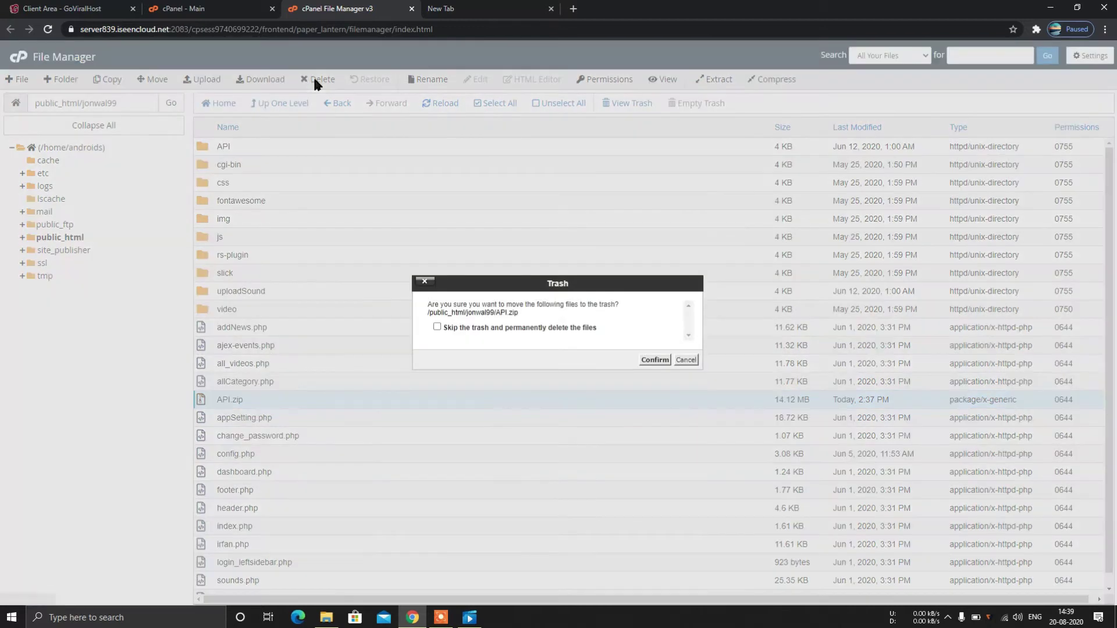
click(654, 358)
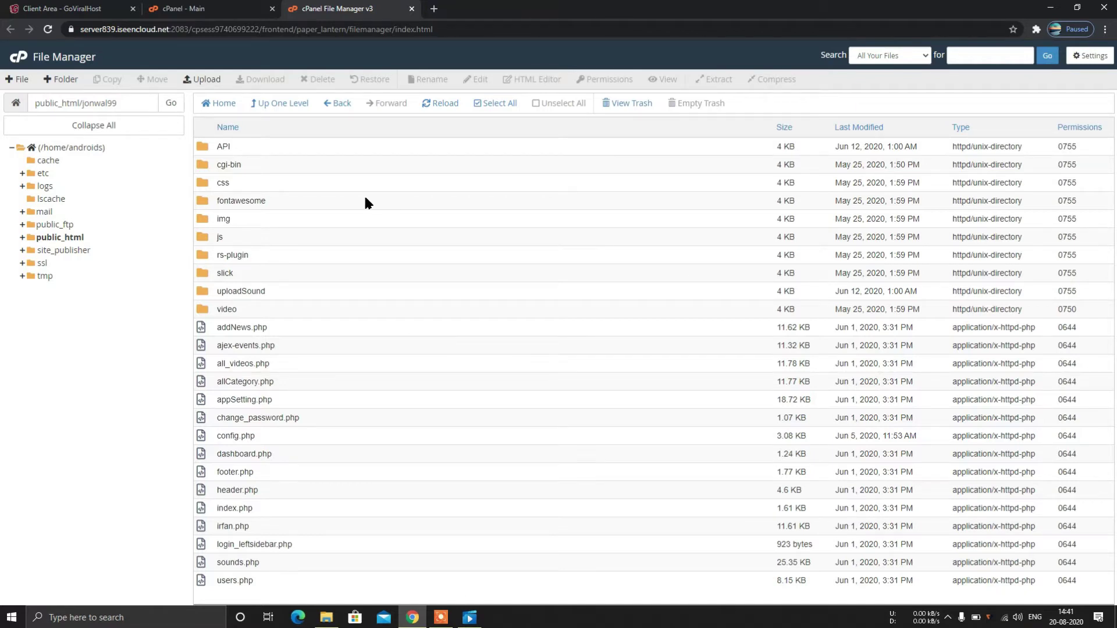
Go into the API folder inside jonwal99 and open its config.php for editing
double_click(227, 146)
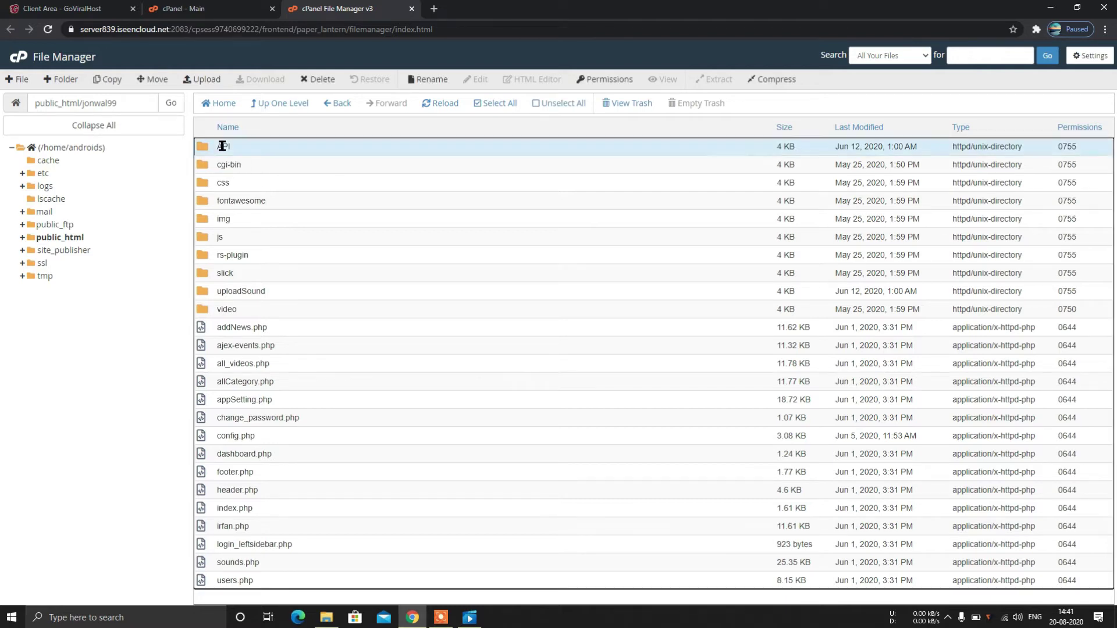
click(365, 142)
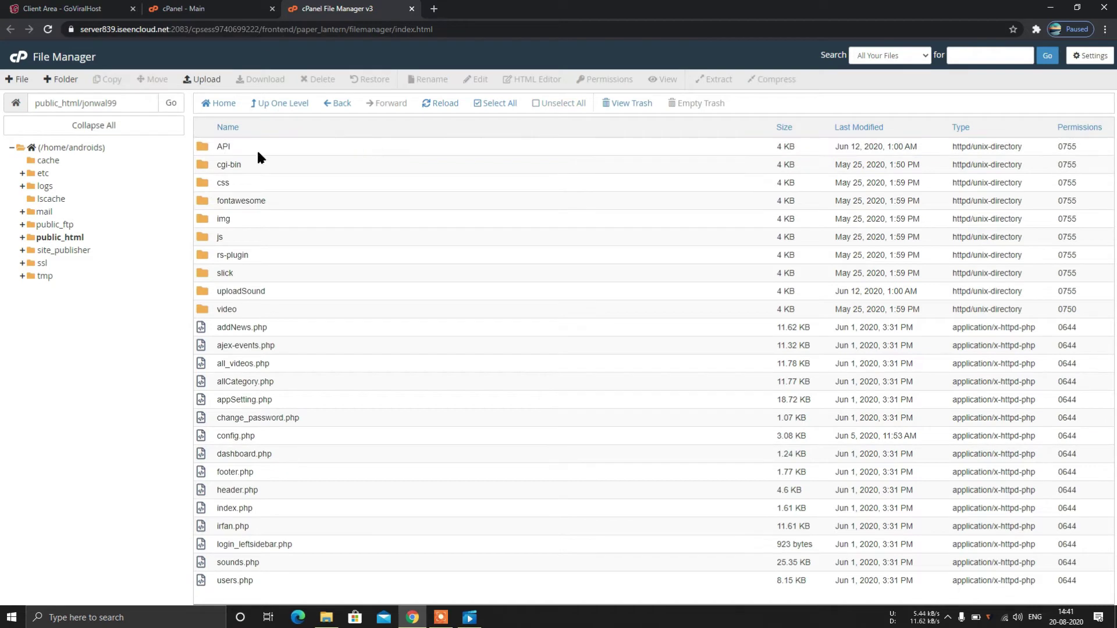
double_click(201, 148)
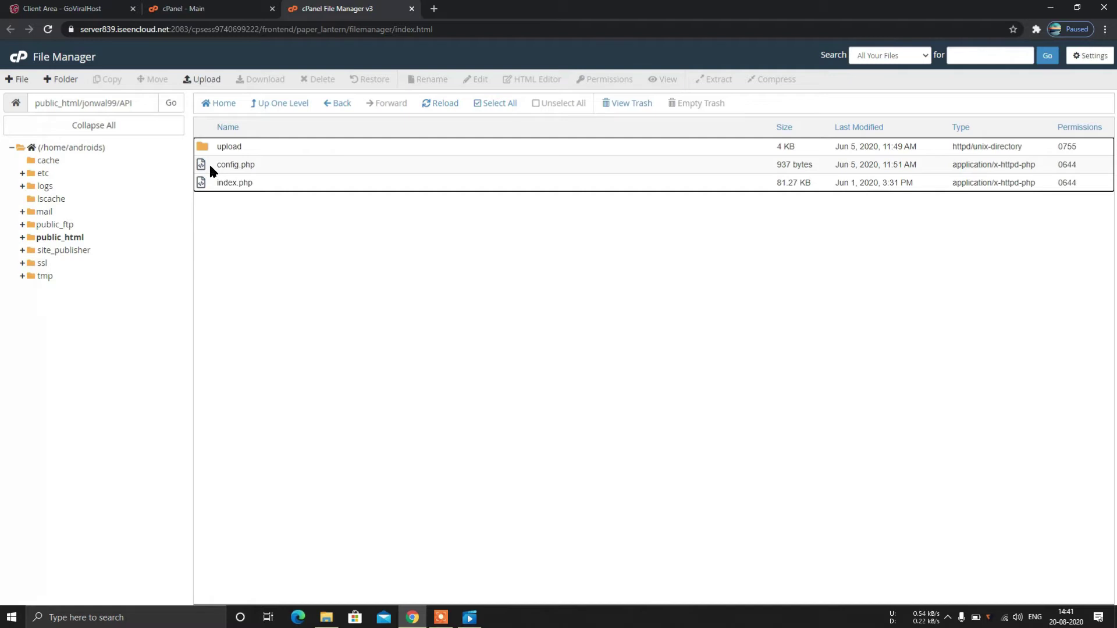
double_click(210, 166)
right_click(210, 166)
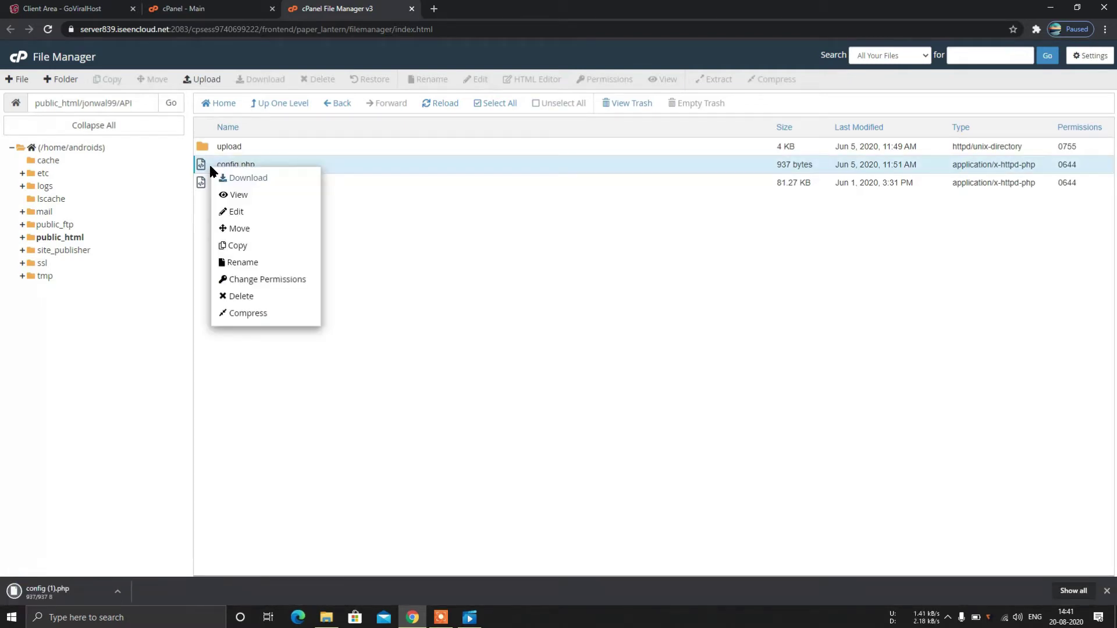
click(246, 214)
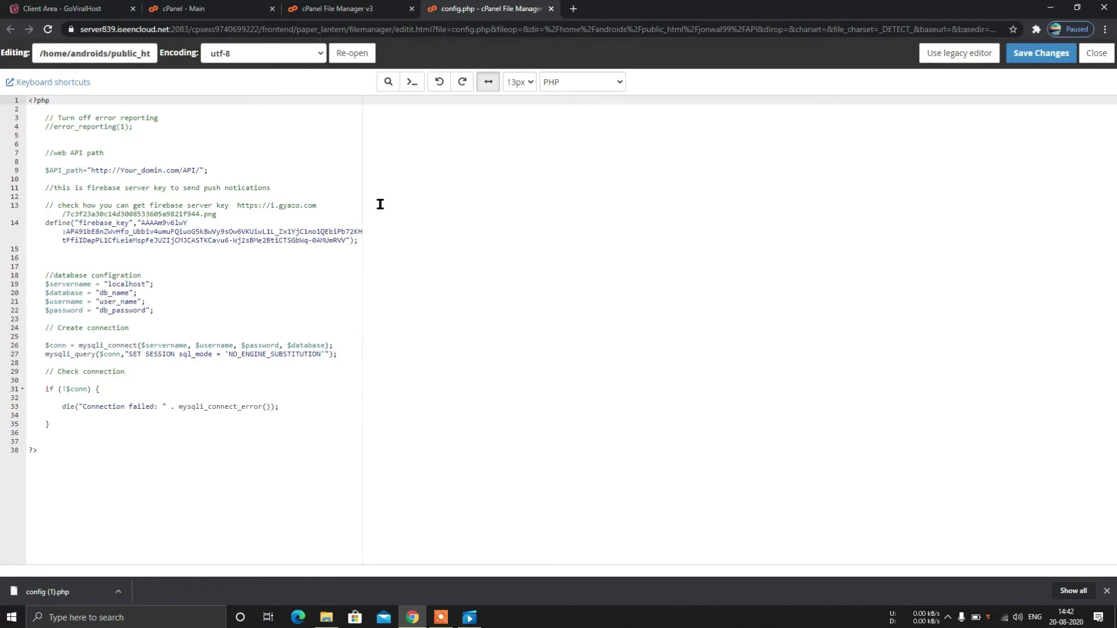
Find jonwal99.androidsourcecode.co in cPanel's list of domains and open its site
click(222, 12)
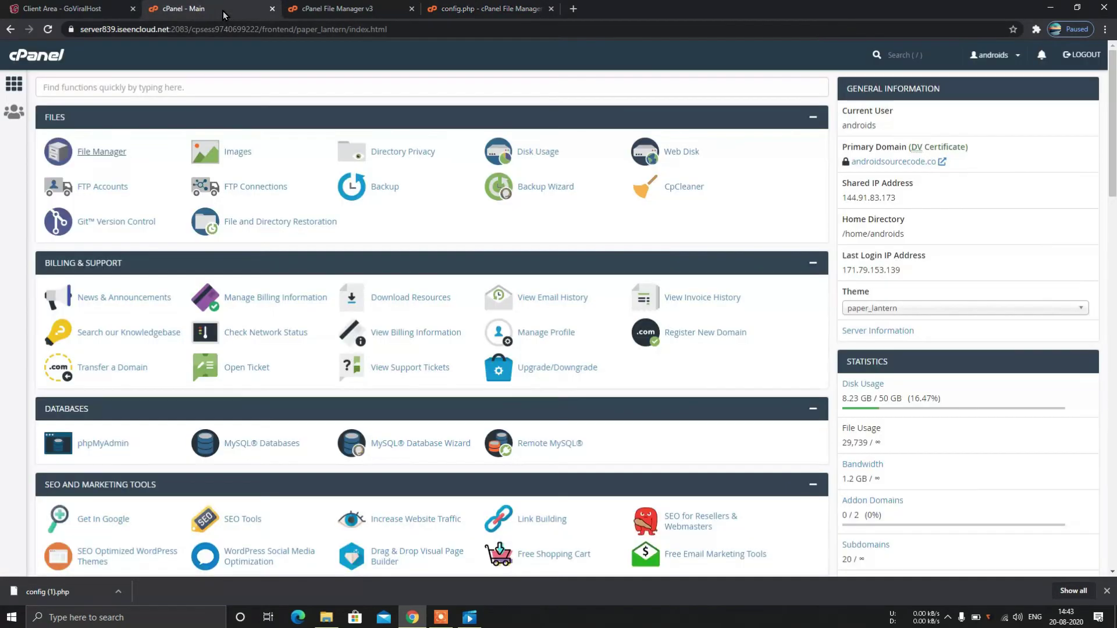
scroll(280, 381, down, 4)
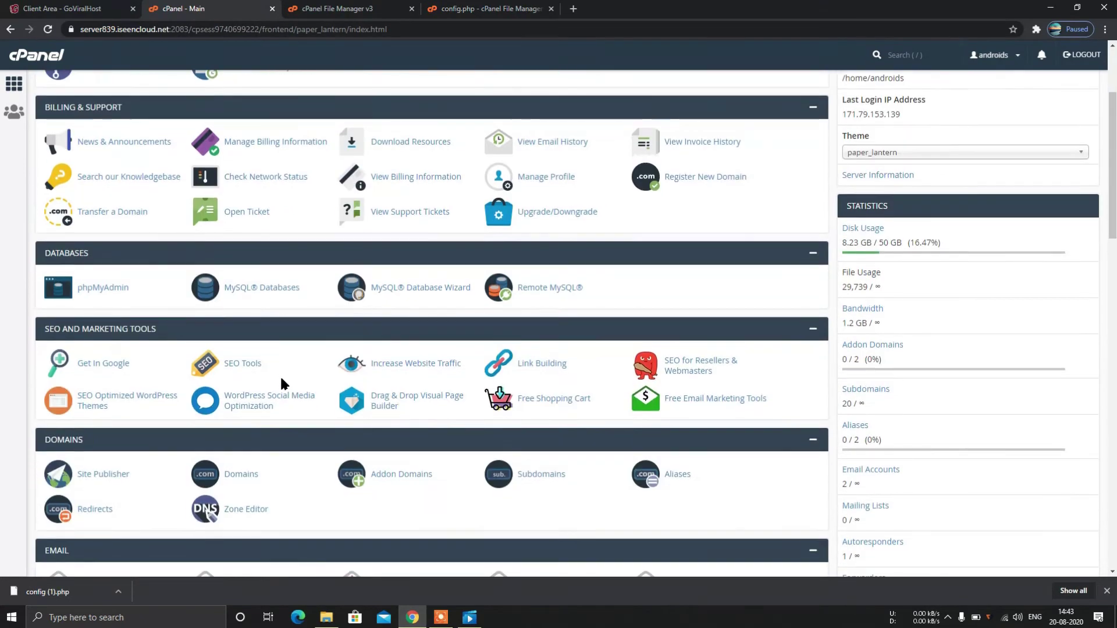
click(240, 400)
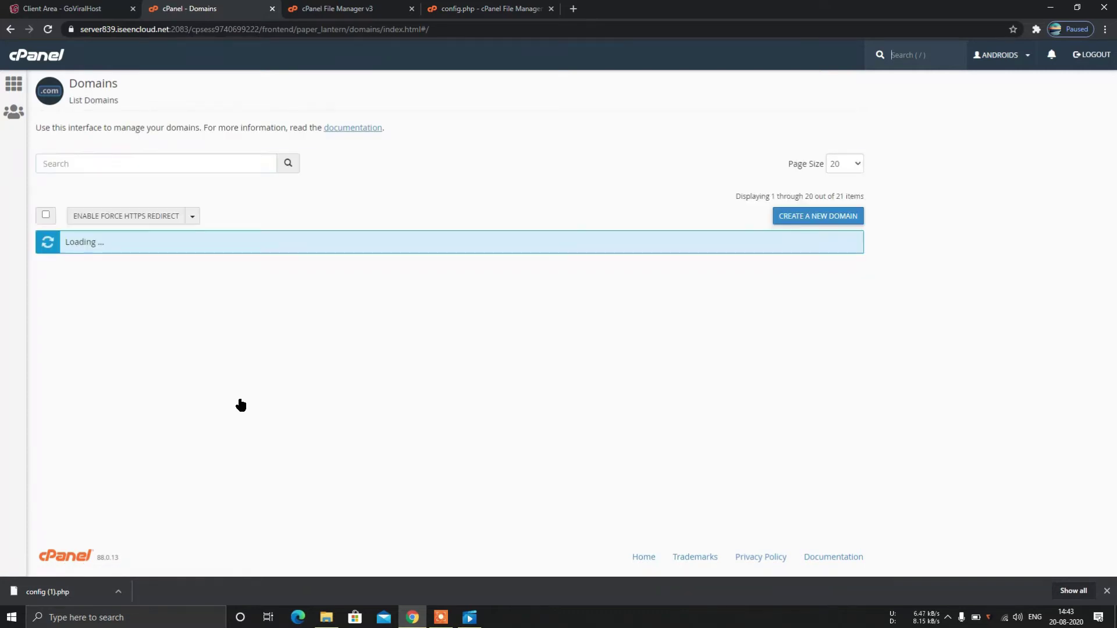
scroll(241, 404, down, 2)
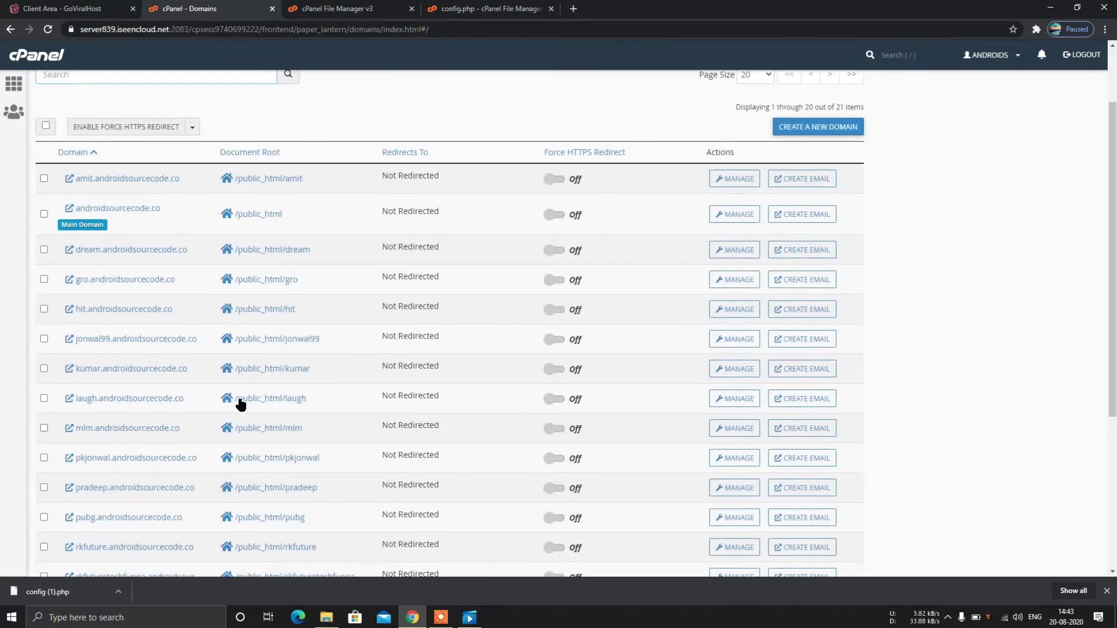
scroll(241, 404, down, 2)
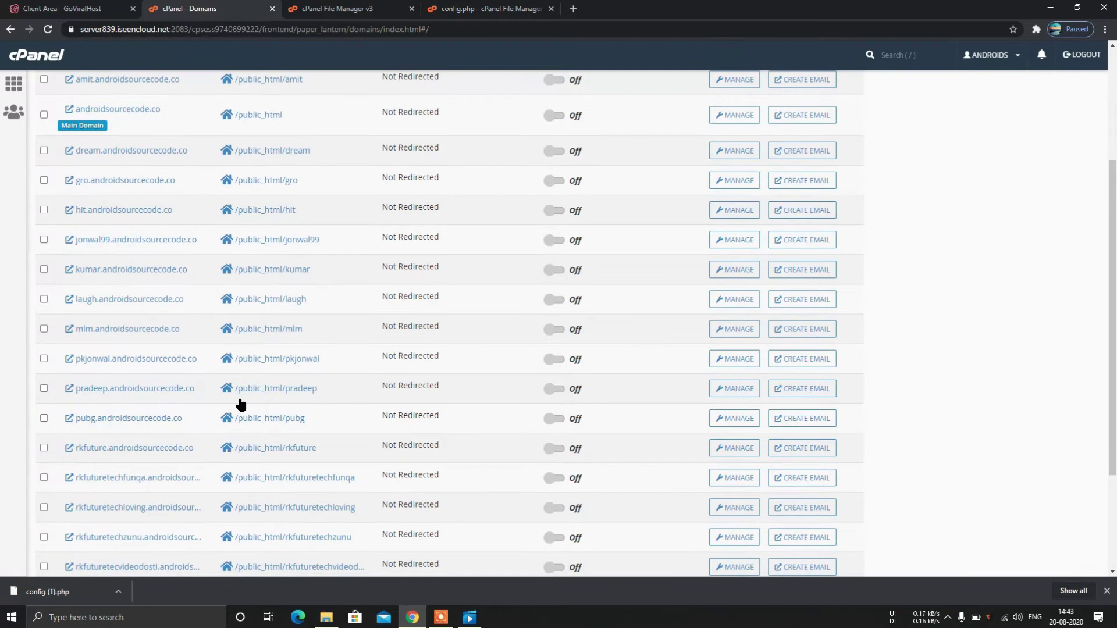
click(128, 240)
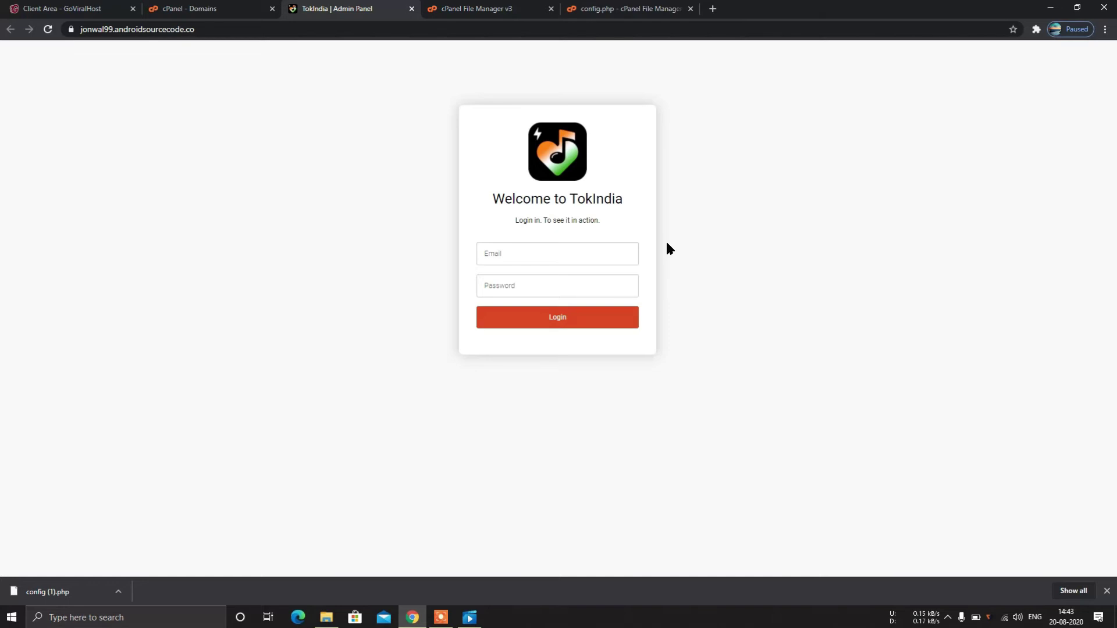
Copy the web address of the jonwal99.androidsourcecode.co admin login page
click(623, 11)
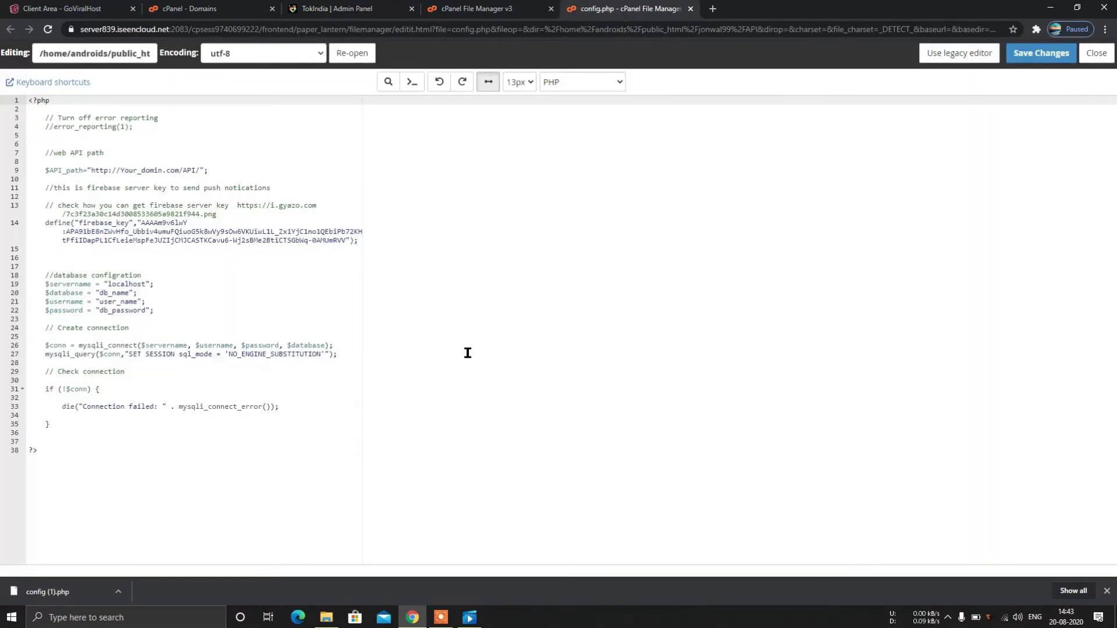
click(373, 10)
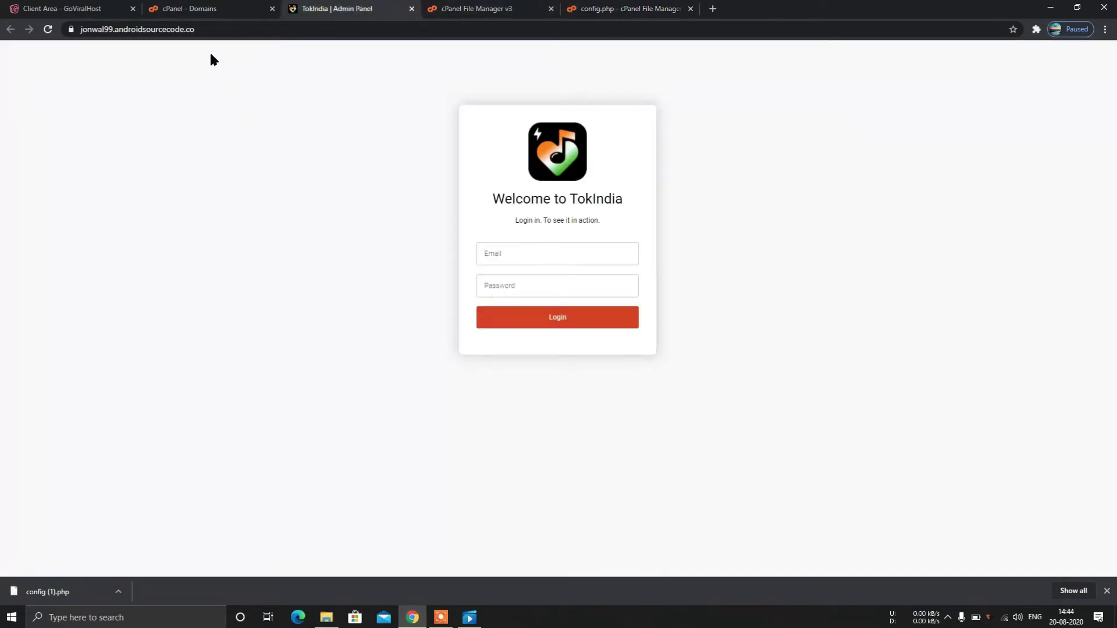
click(205, 30)
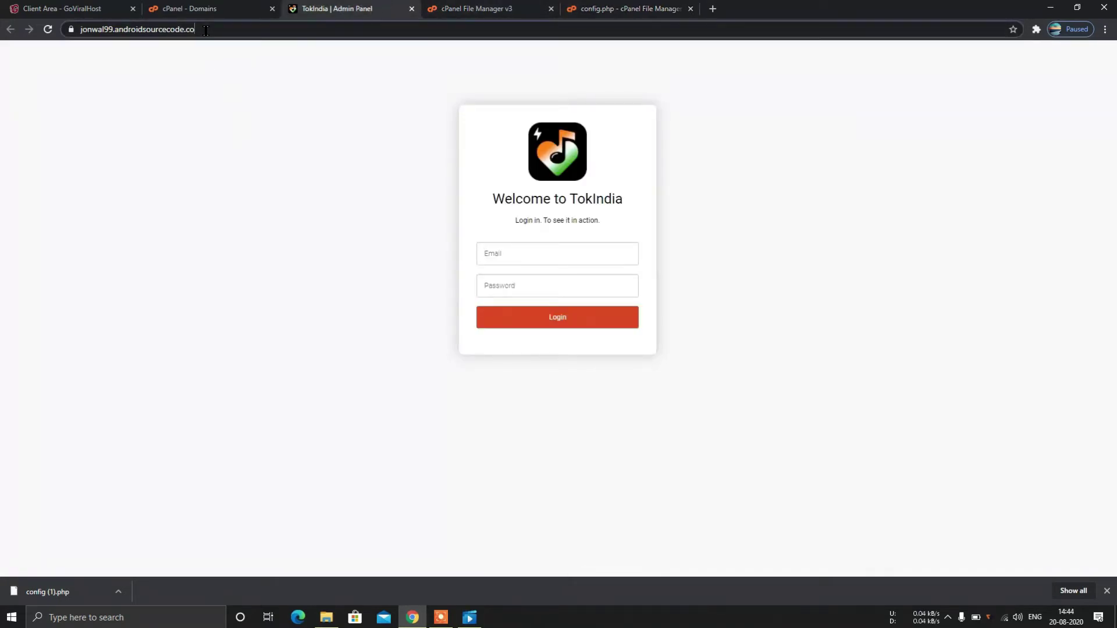
right_click(171, 30)
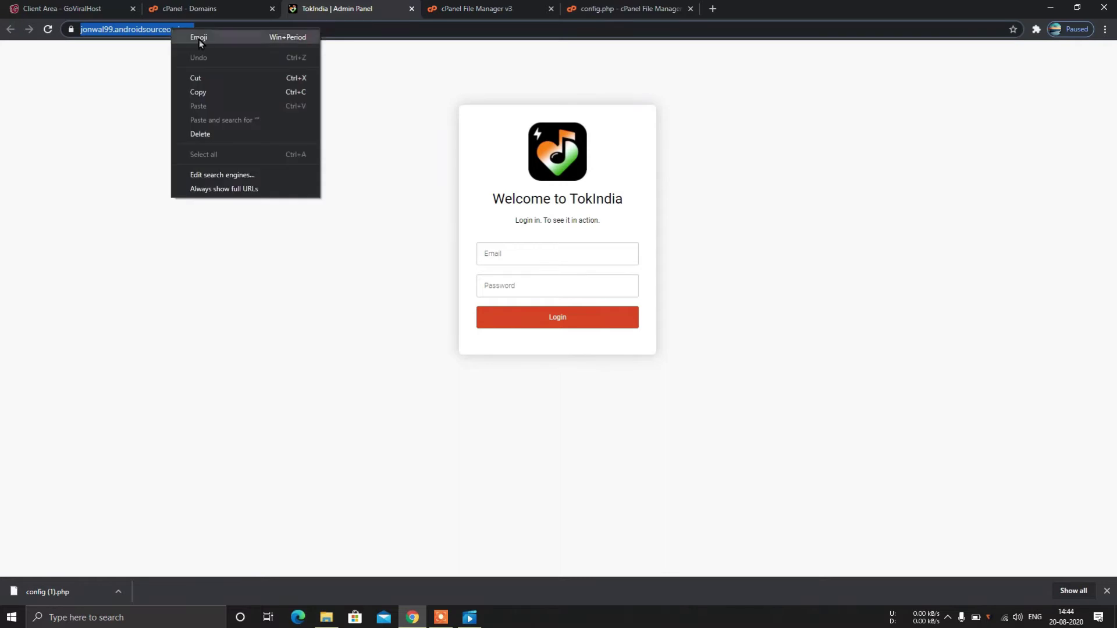
click(211, 93)
click(617, 8)
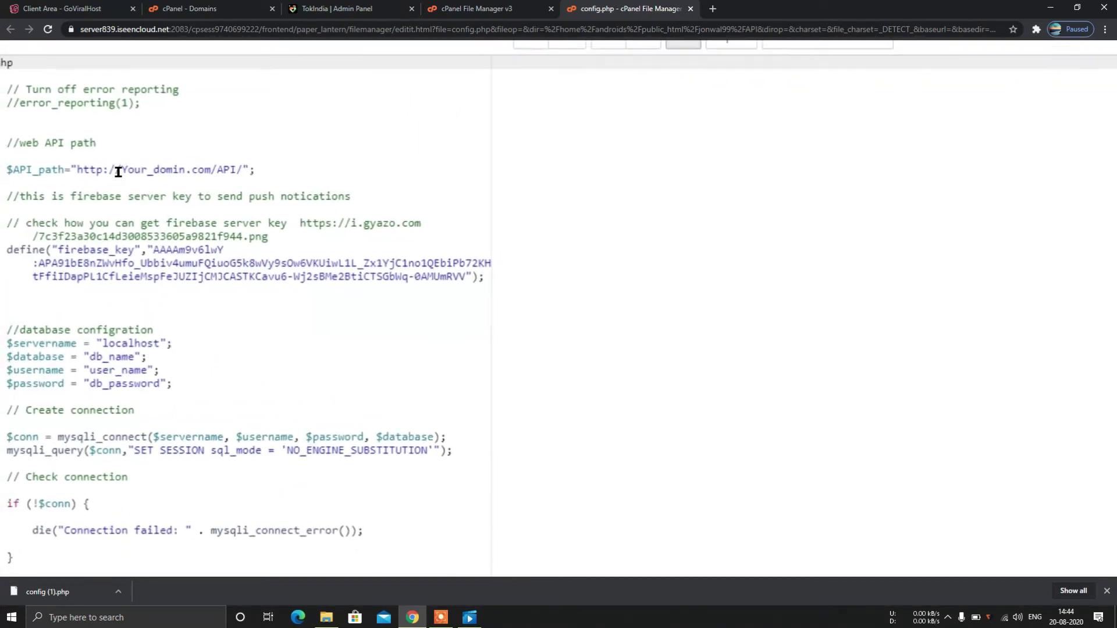
drag(200, 168, 84, 170)
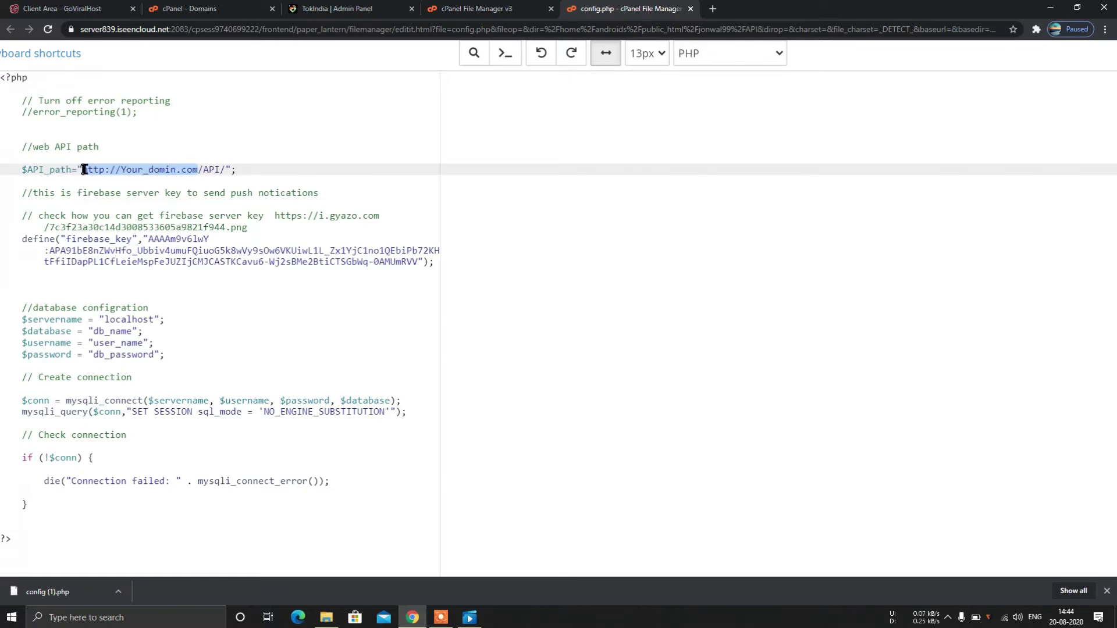
key(BackSpace)
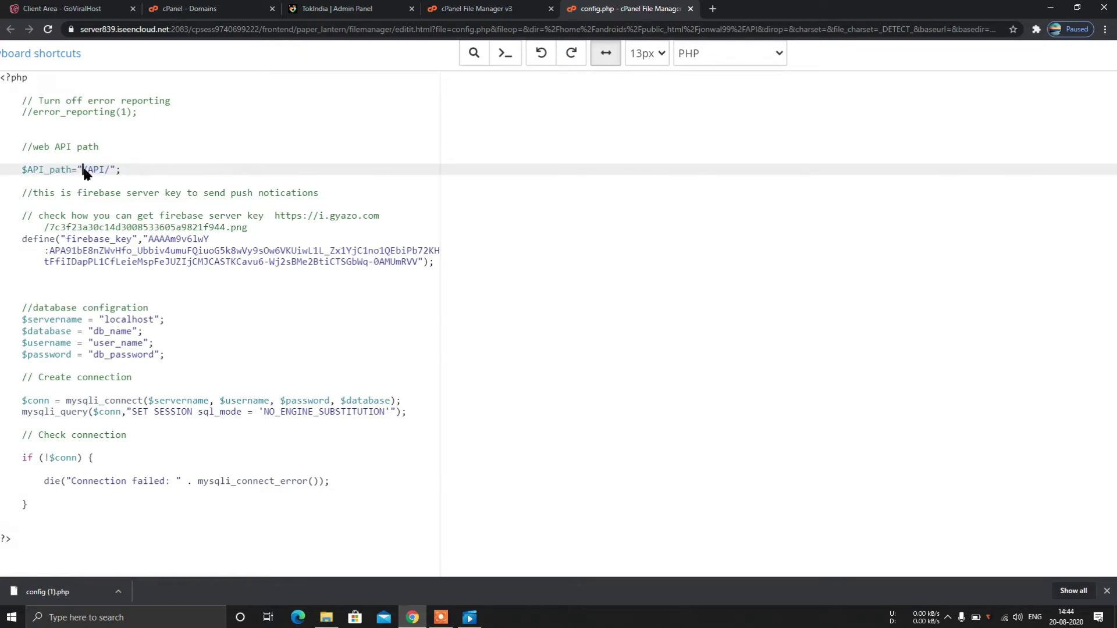
key(ctrl+v)
key(BackSpace)
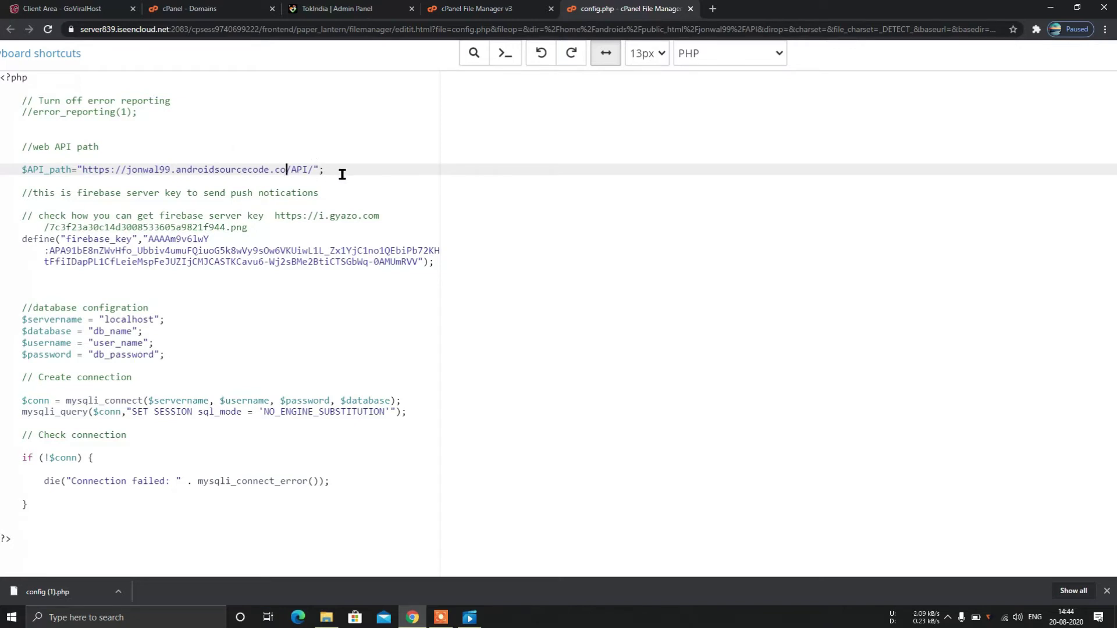
scroll(342, 174, up, 1)
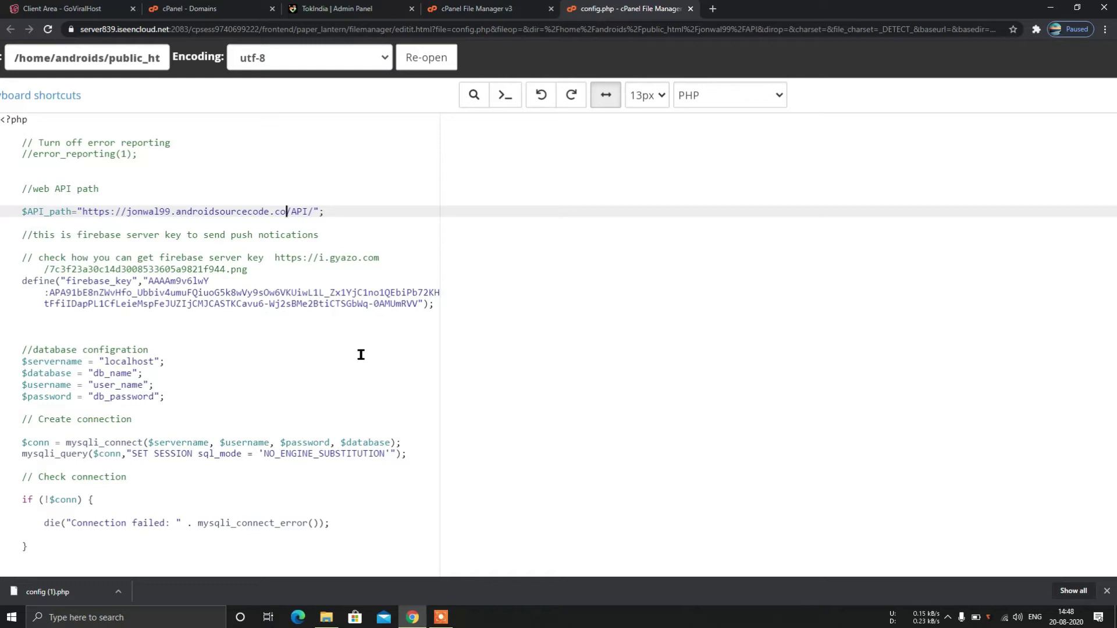
Return to the cPanel main page and open MySQL Databases
click(474, 9)
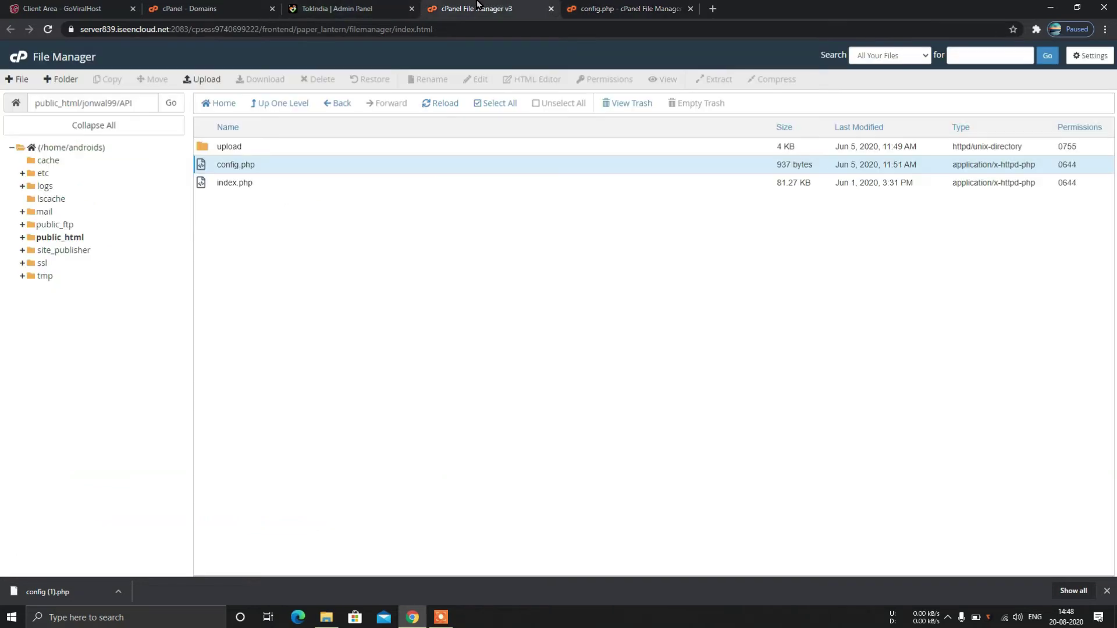
click(587, 8)
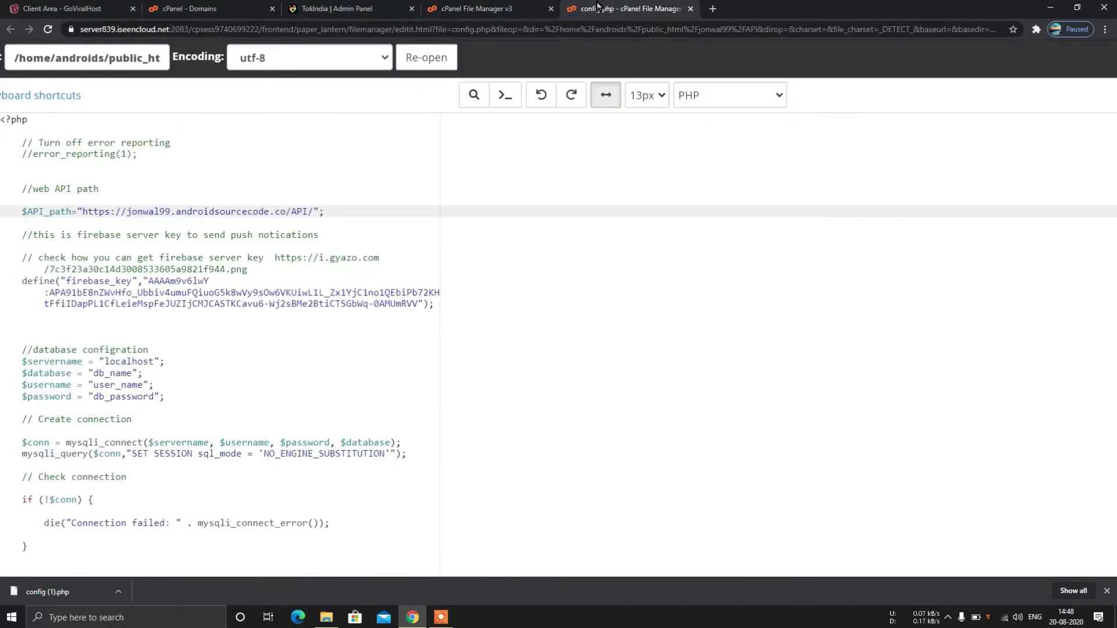
click(258, 7)
scroll(151, 219, up, 3)
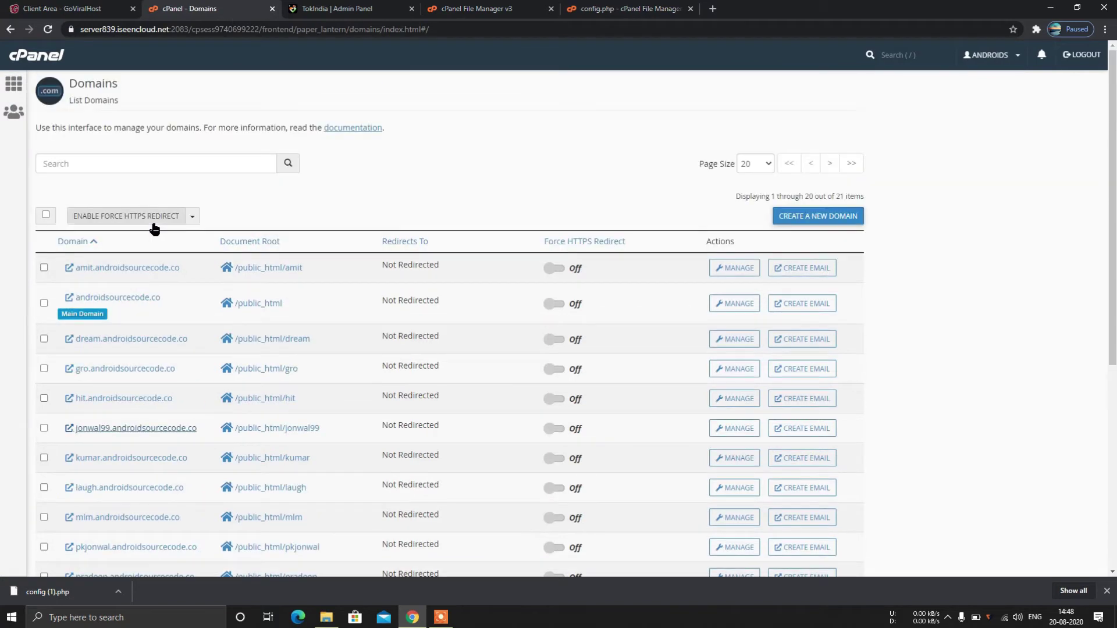
click(14, 86)
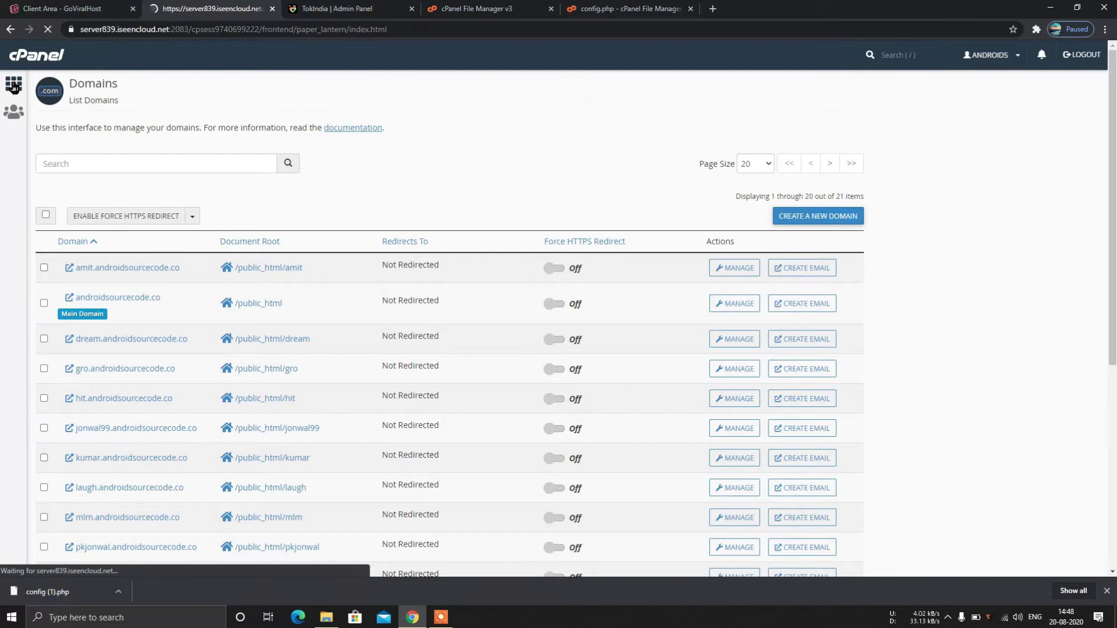
scroll(216, 341, down, 3)
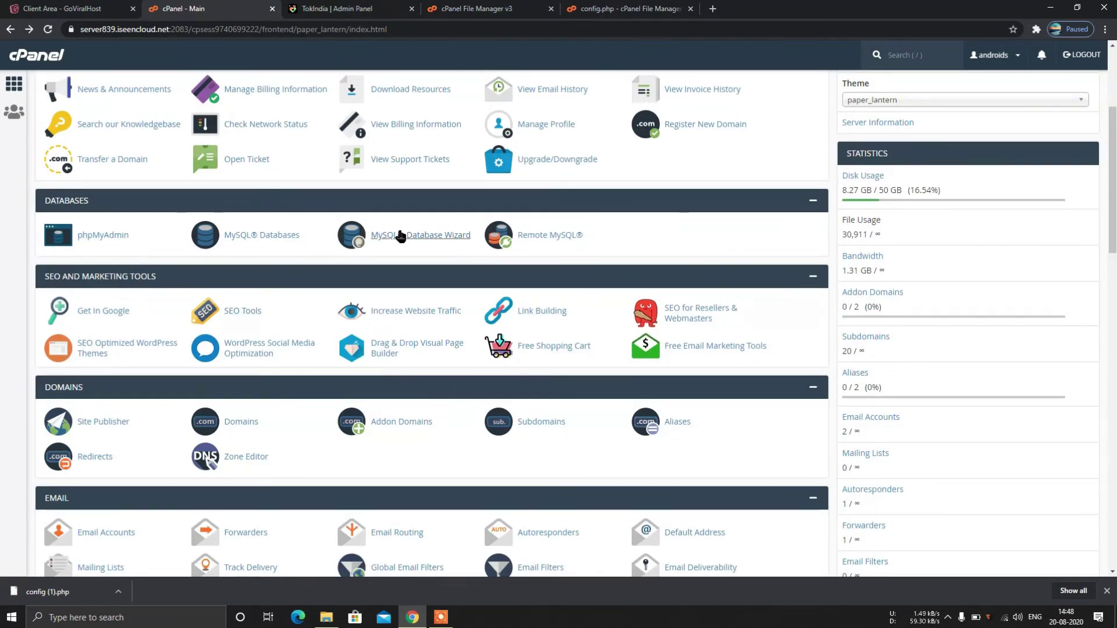
click(278, 236)
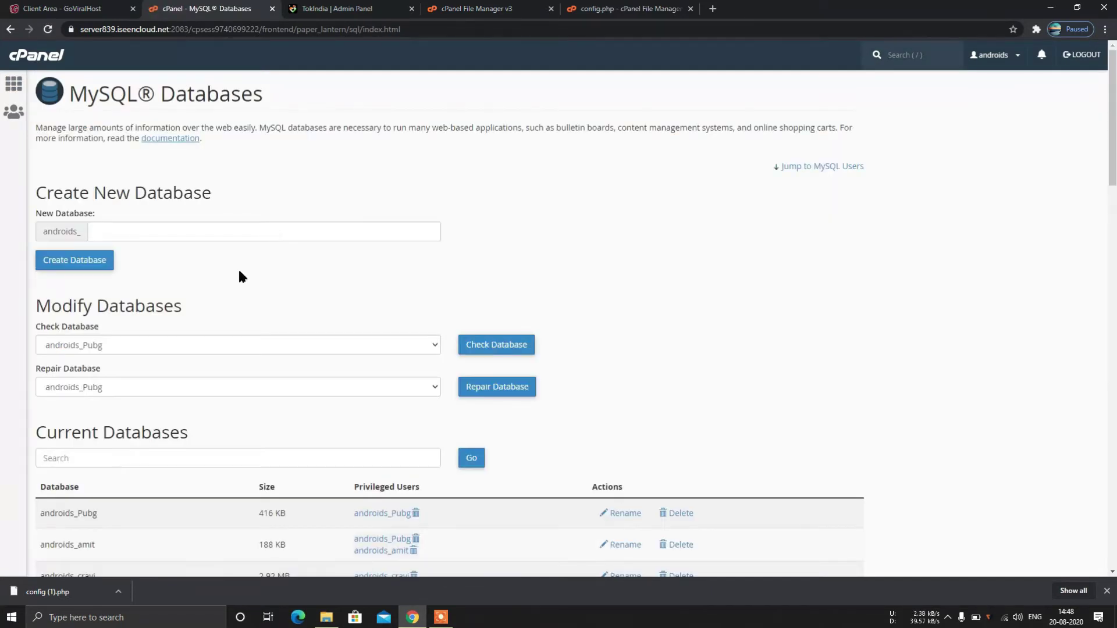
Create a new MySQL database named jonwal99 under the androids_ prefix and return to the databases page
click(177, 227)
text(jonw)
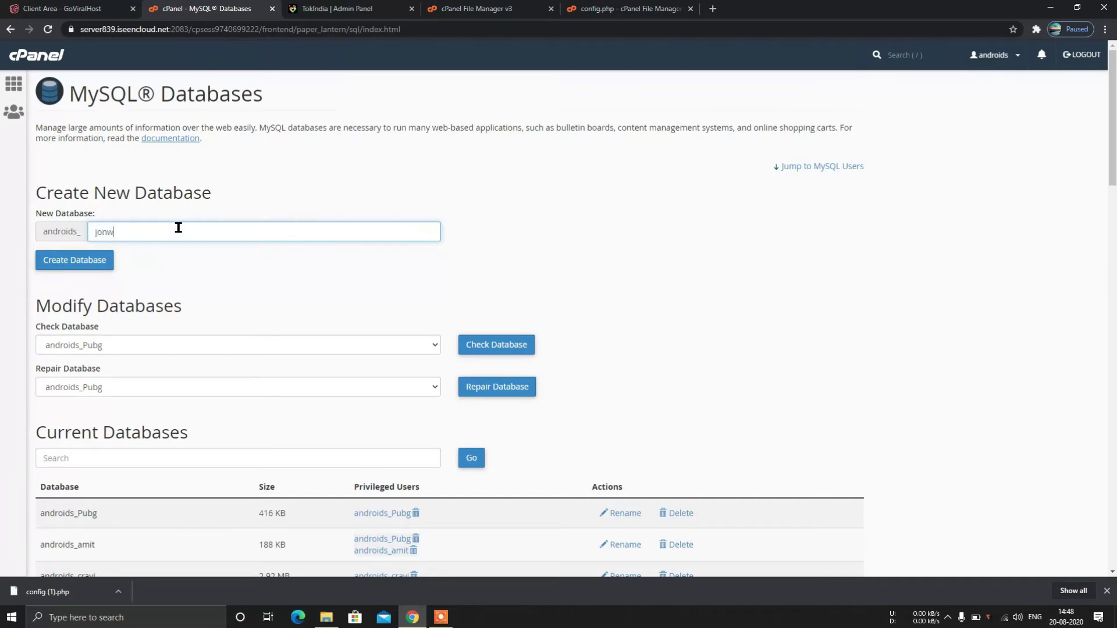
text(al99)
click(81, 260)
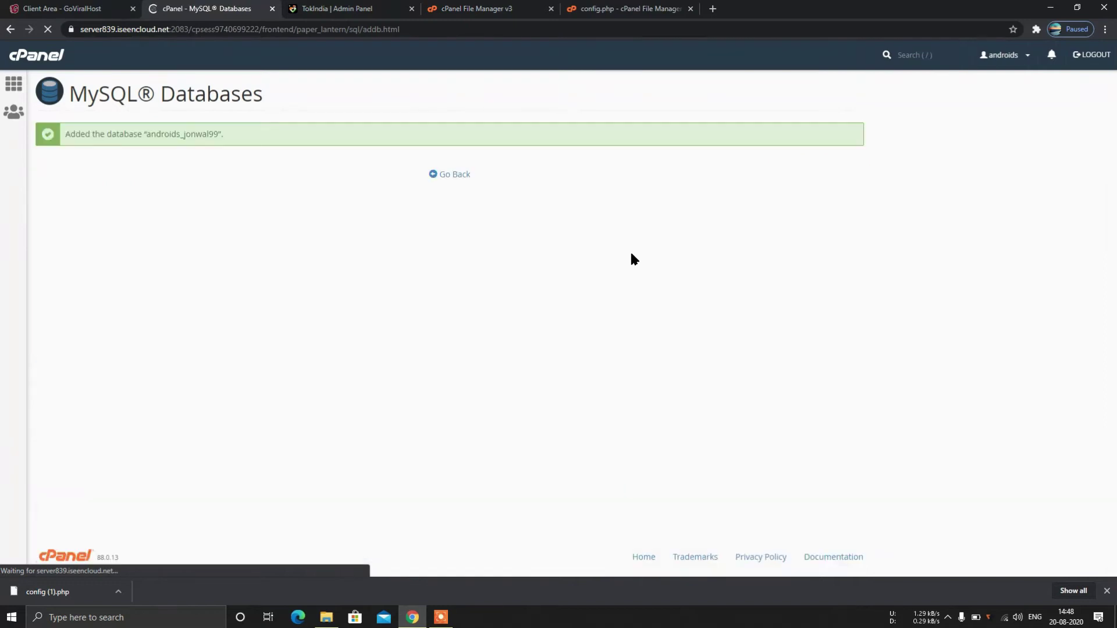
click(454, 175)
Copy the new database's name and use it to replace the db_name placeholder in config.php, setting $database to androids_jonwal99
scroll(367, 380, down, 5)
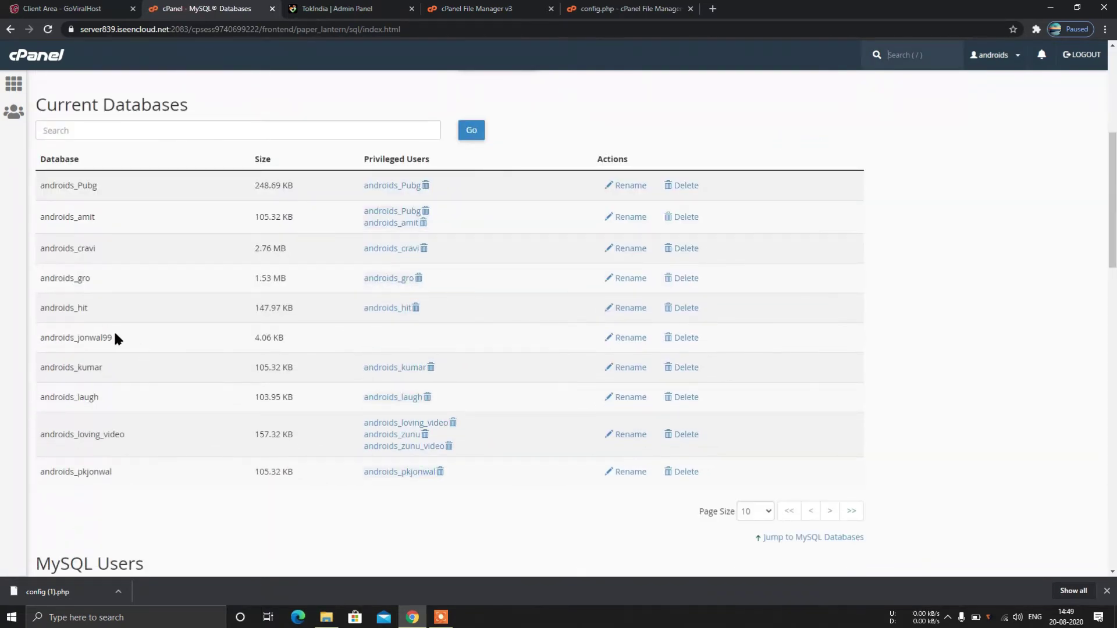
drag(113, 337, 41, 338)
key(ctrl+c)
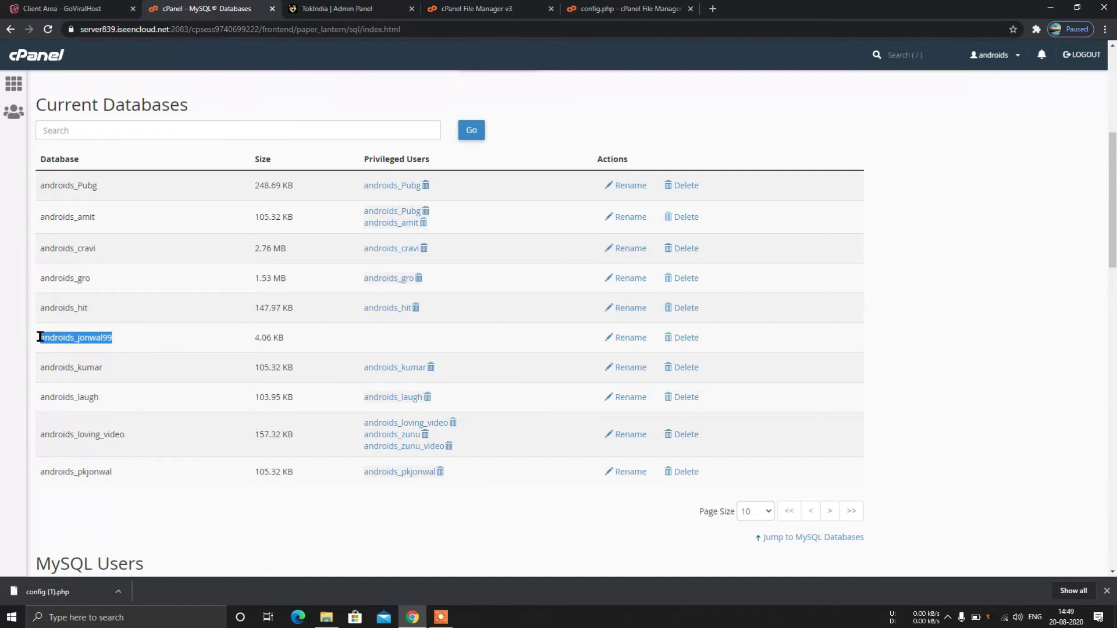
right_click(58, 338)
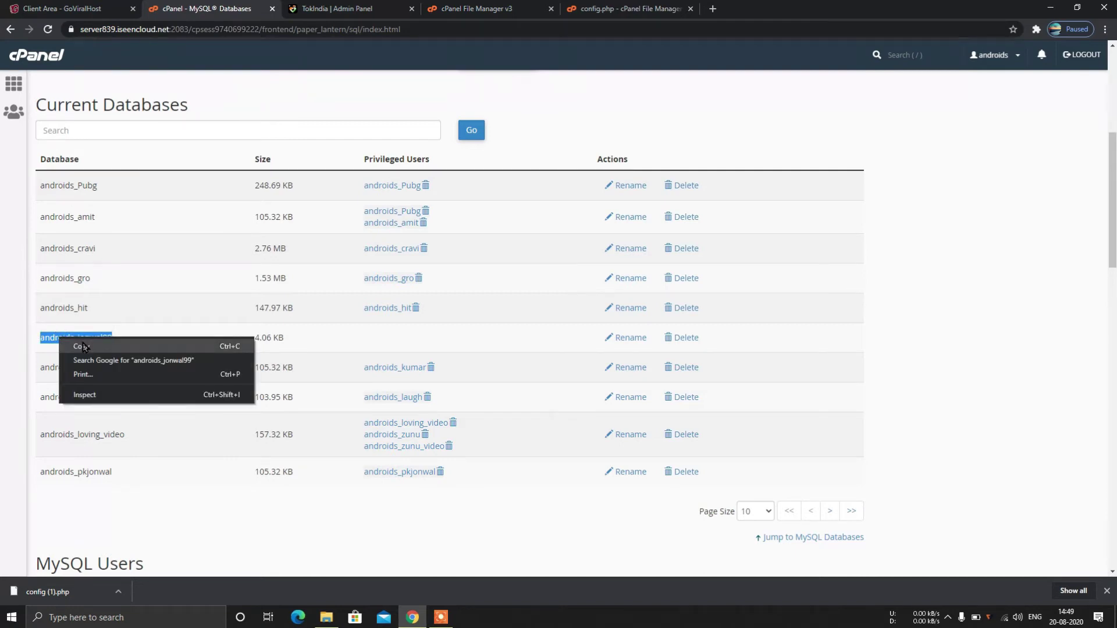
click(81, 344)
click(626, 7)
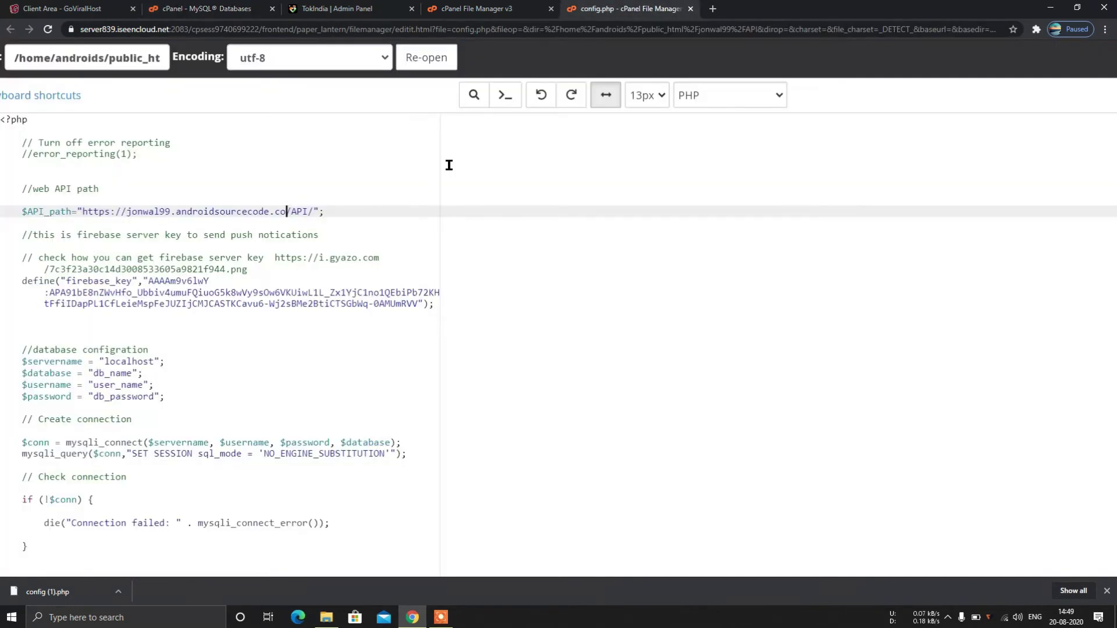
scroll(292, 296, down, 3)
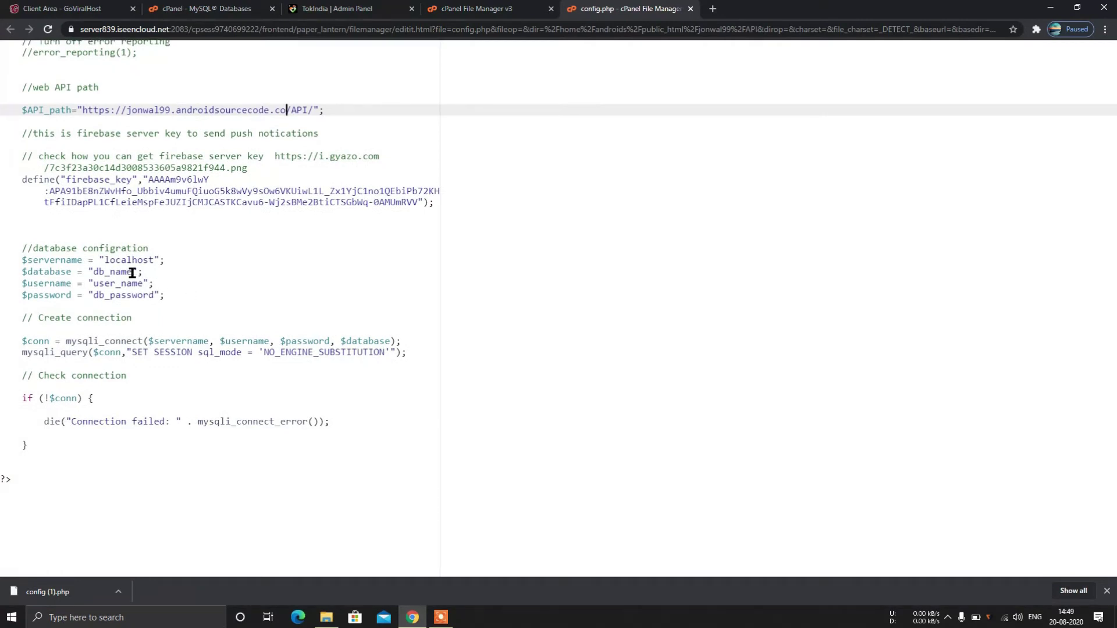
drag(132, 271, 94, 271)
key(ctrl+v)
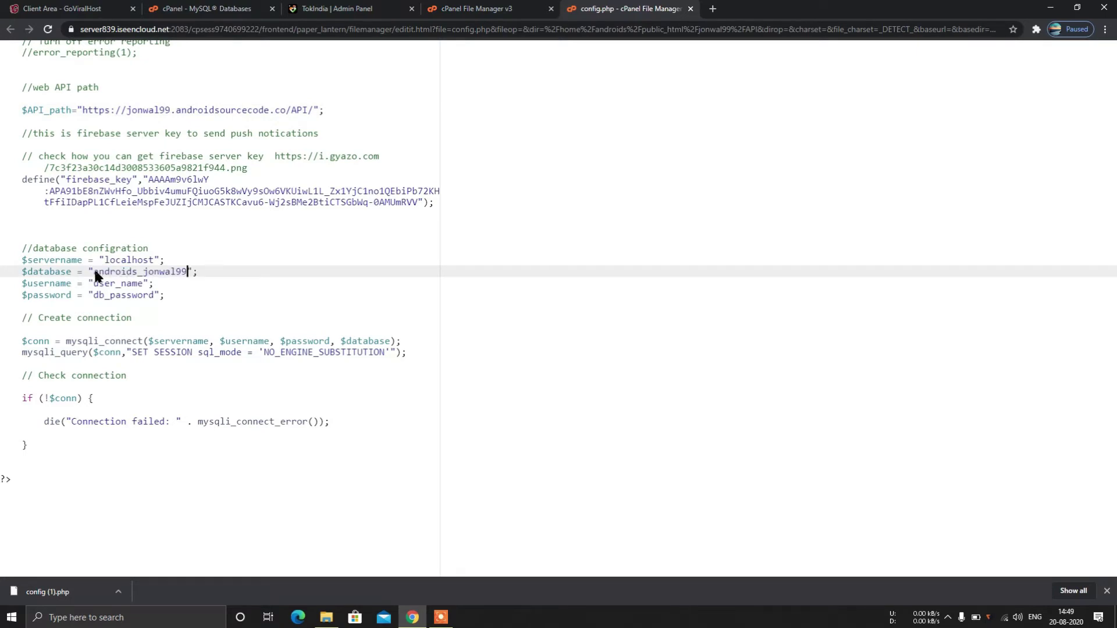
click(141, 284)
drag(141, 284, 94, 285)
key(BackSpace)
key(ctrl+v)
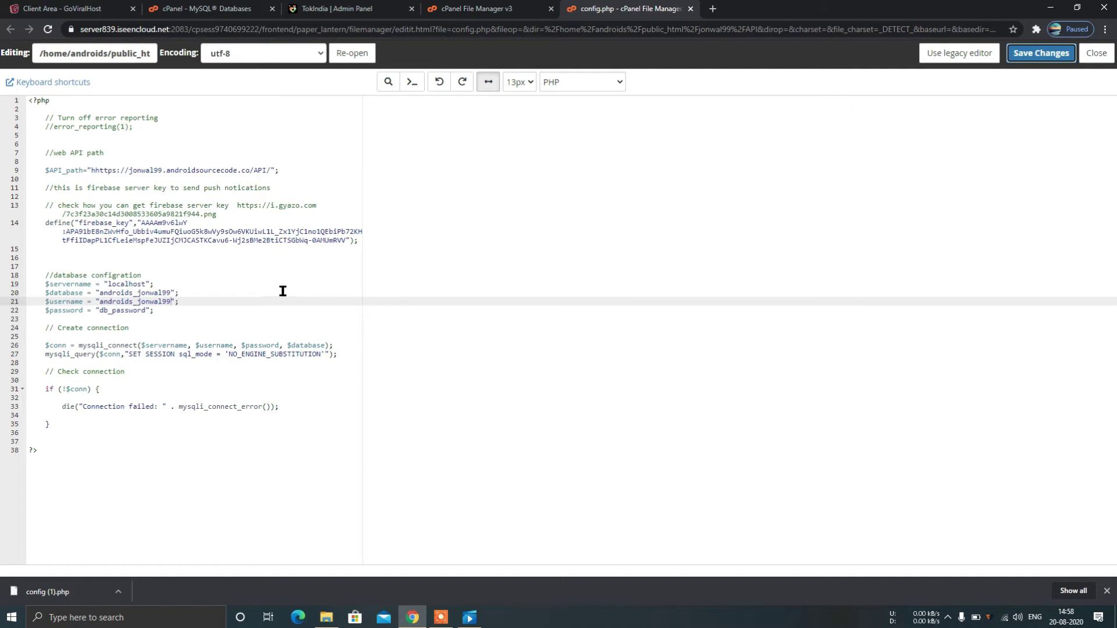
click(212, 6)
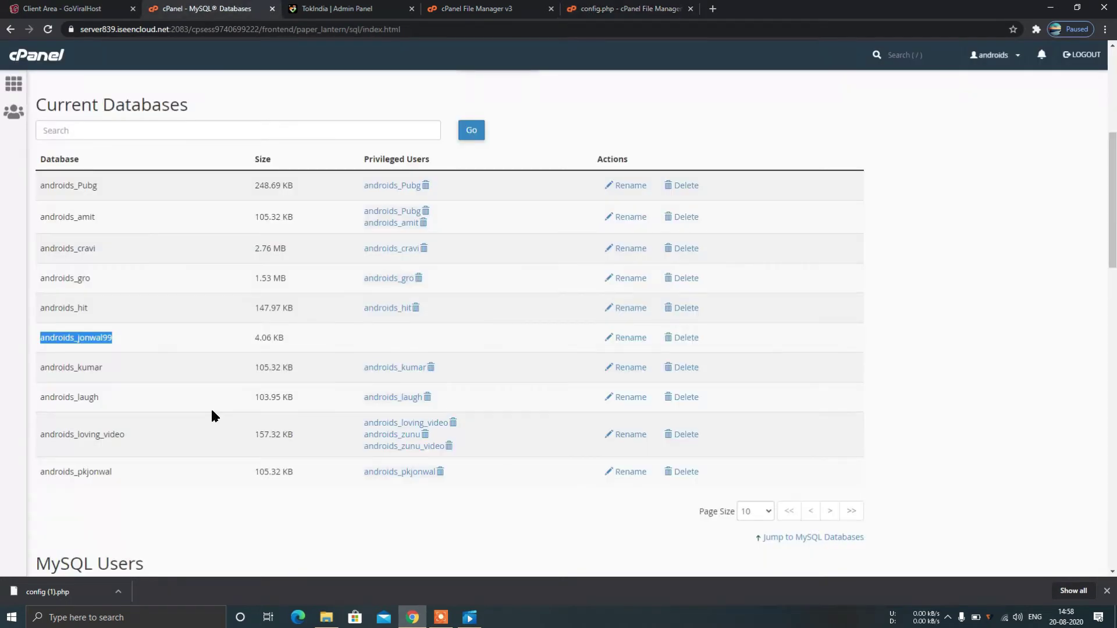
scroll(211, 413, down, 7)
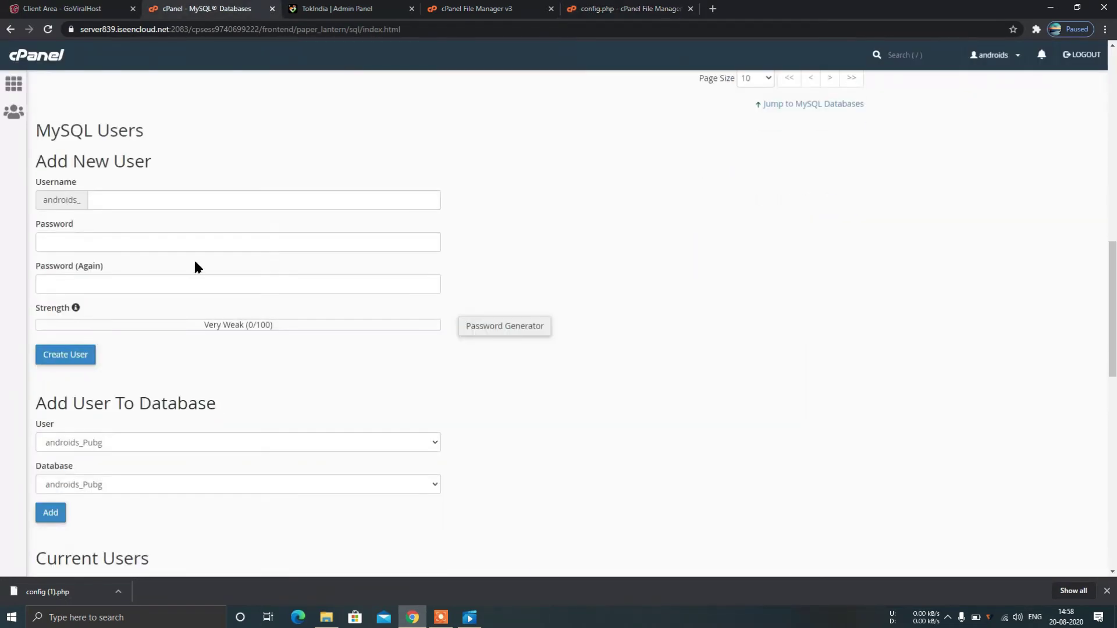
click(161, 194)
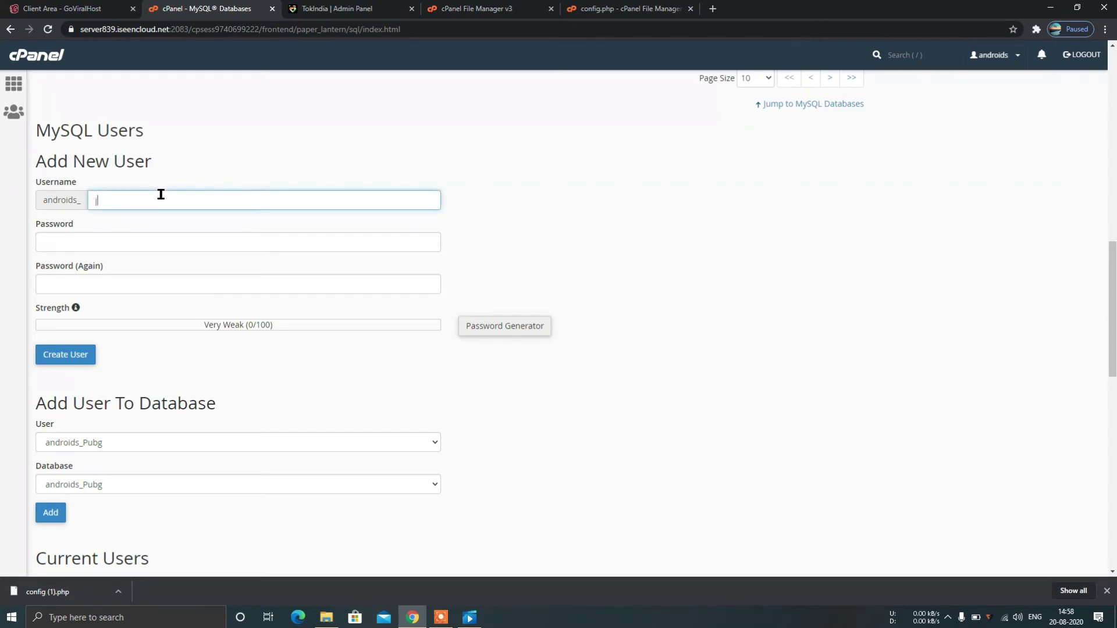
text(jonwal99)
Generate a random password for the new MySQL user, copy it and close the Password Generator
click(133, 238)
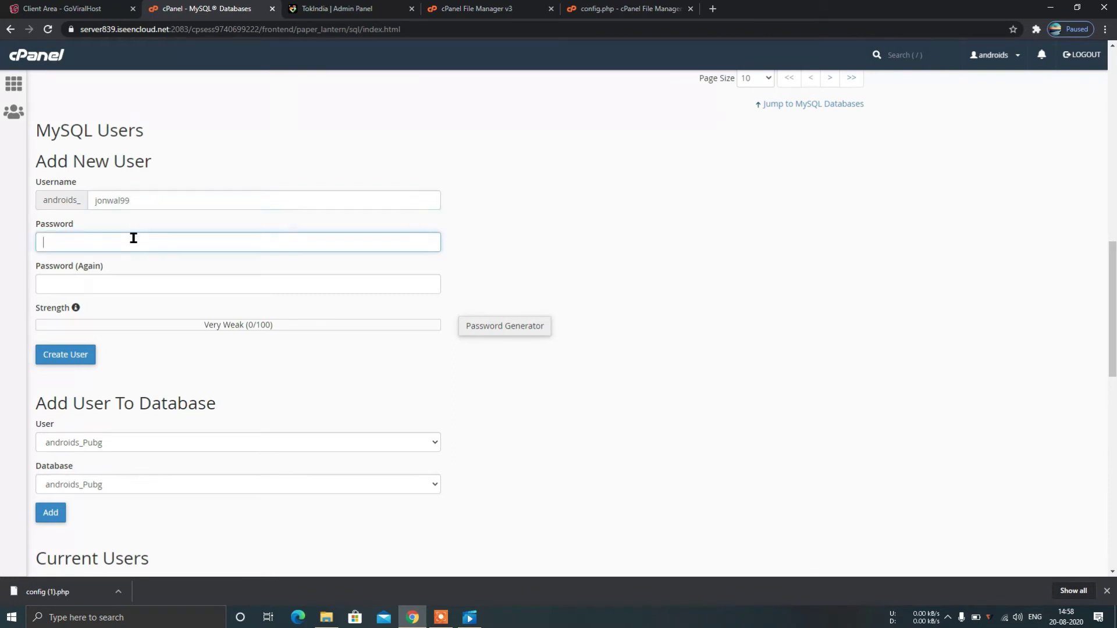
click(487, 330)
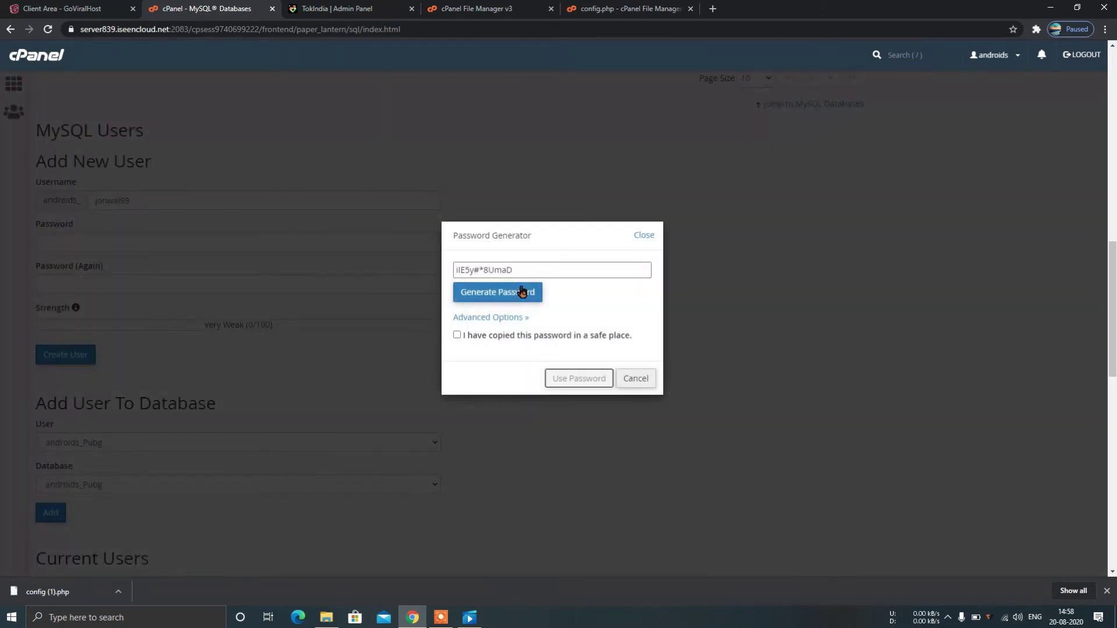
triple_click(522, 274)
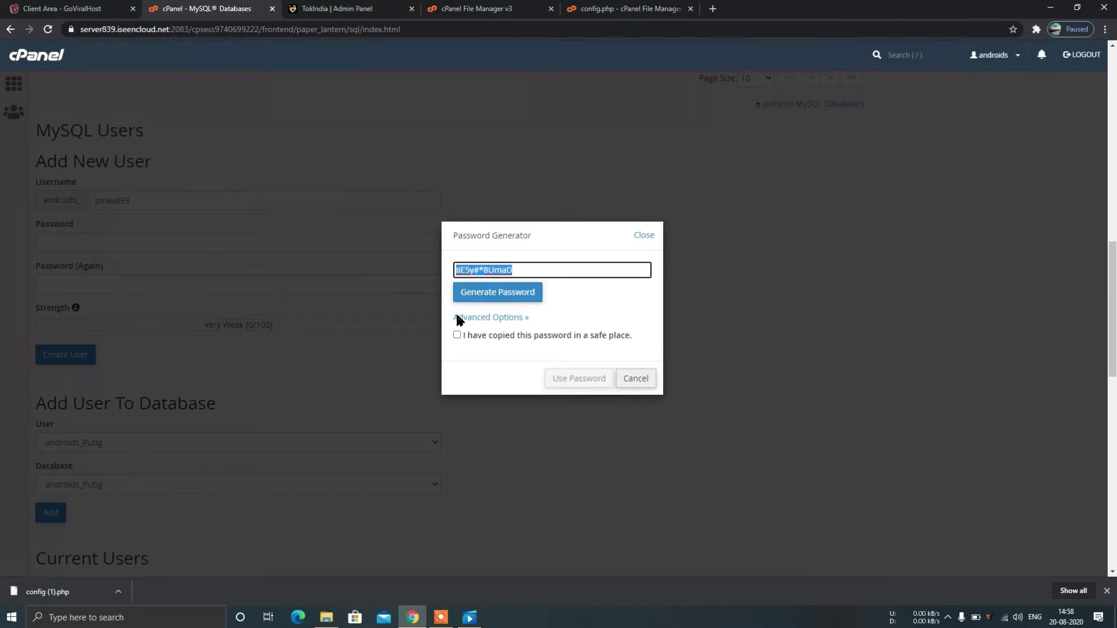
click(636, 379)
Paste the generated password into both password fields, create the MySQL user and return to the databases page
click(128, 234)
key(ctrl+v)
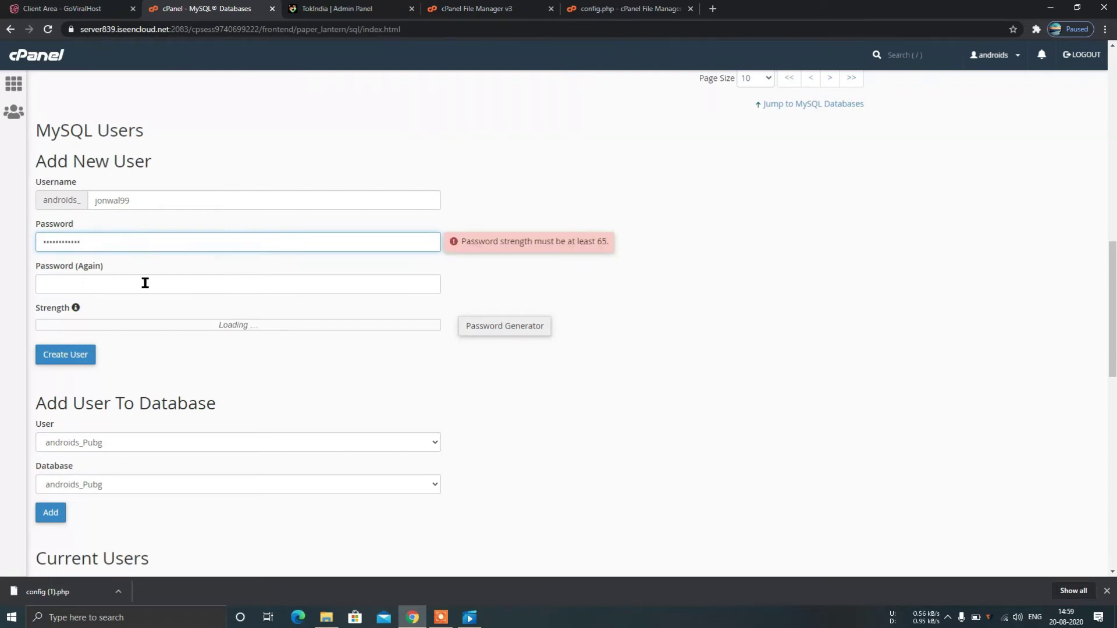
click(148, 284)
key(ctrl+v)
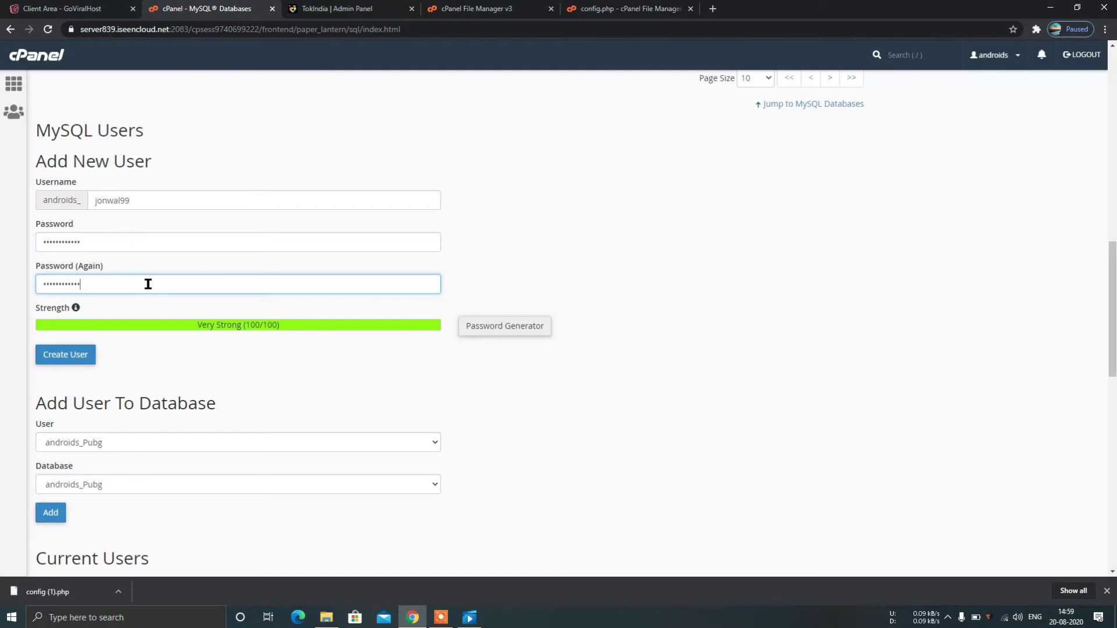
click(74, 356)
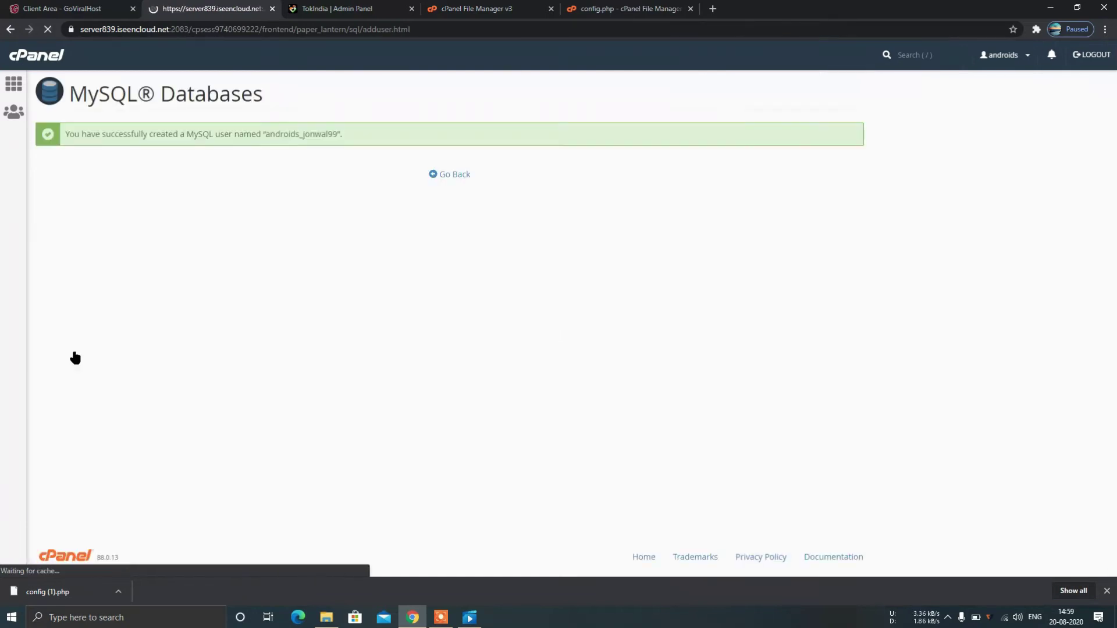
click(454, 177)
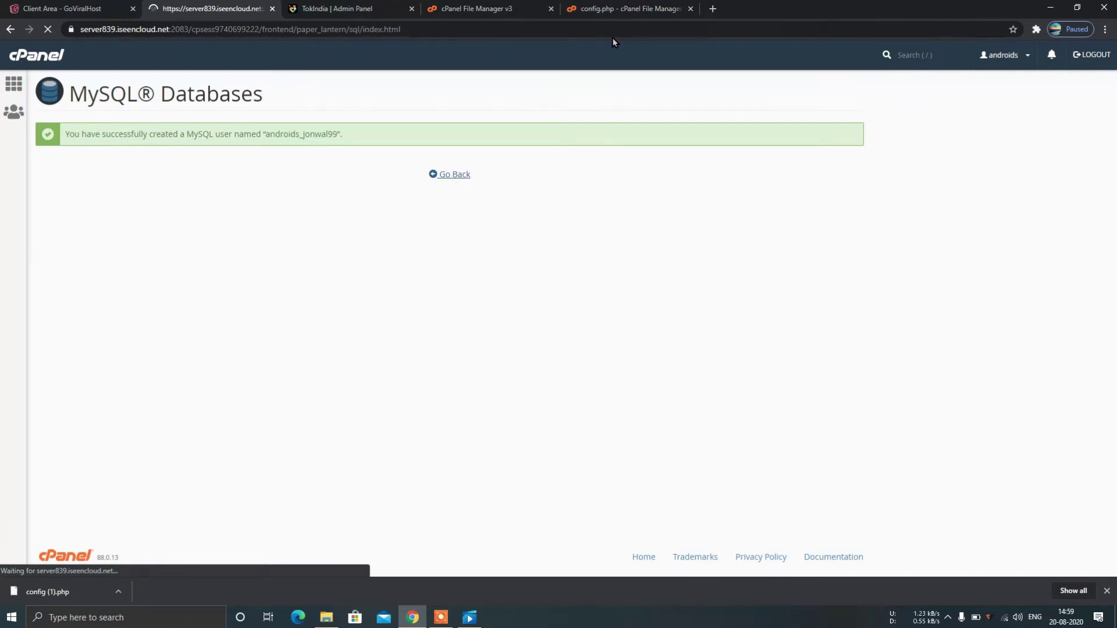
Replace the db_password placeholder in config.php's $password with the generated database password and save the file
click(632, 8)
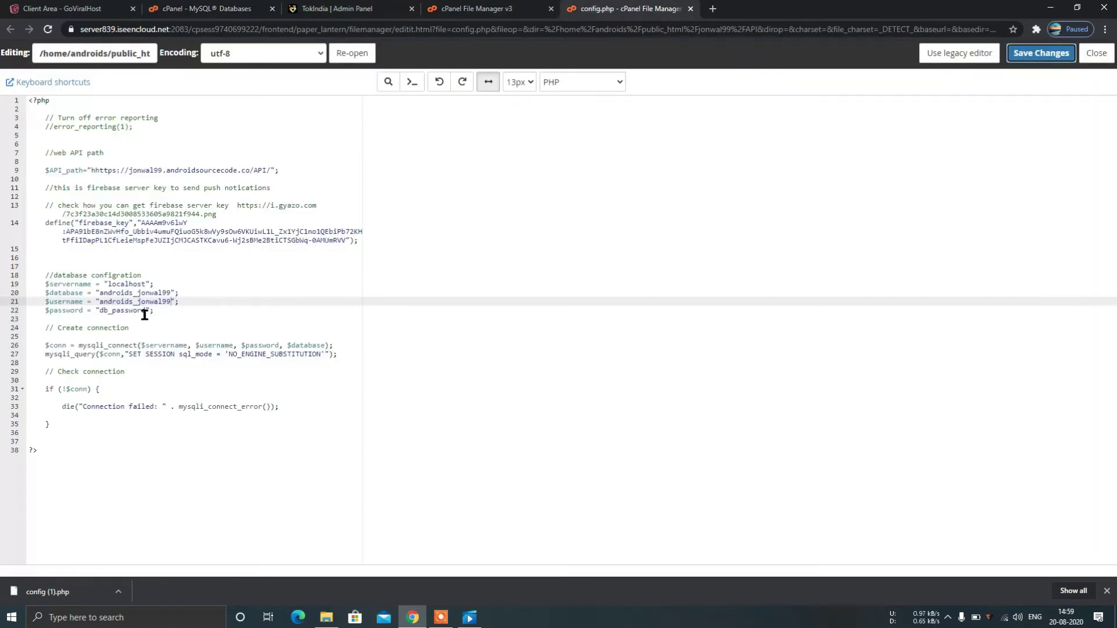
drag(145, 310, 100, 311)
key(BackSpace)
key(ctrl+v)
click(1025, 58)
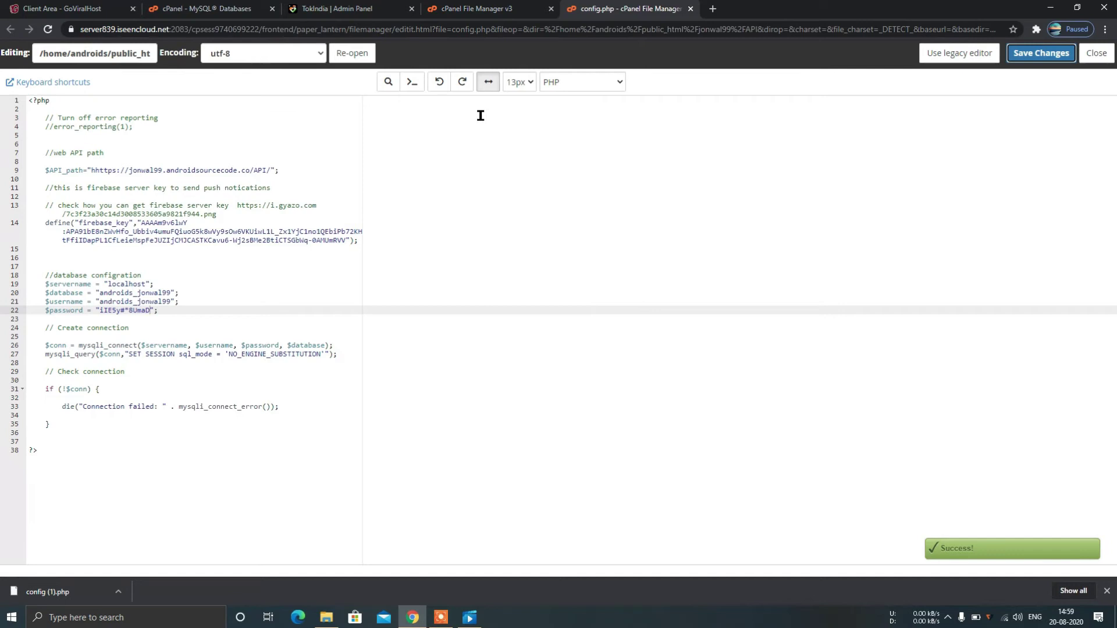
Reload the TokIndia admin login page at jonwal99.androidsourcecode.co and check it against the open config.php
click(336, 8)
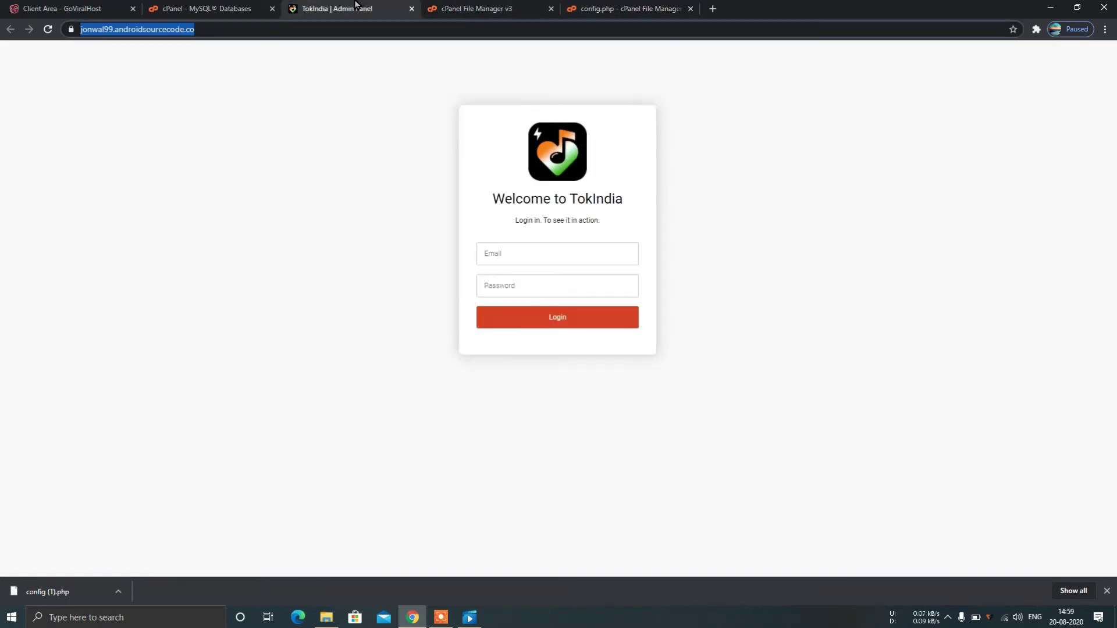
click(48, 30)
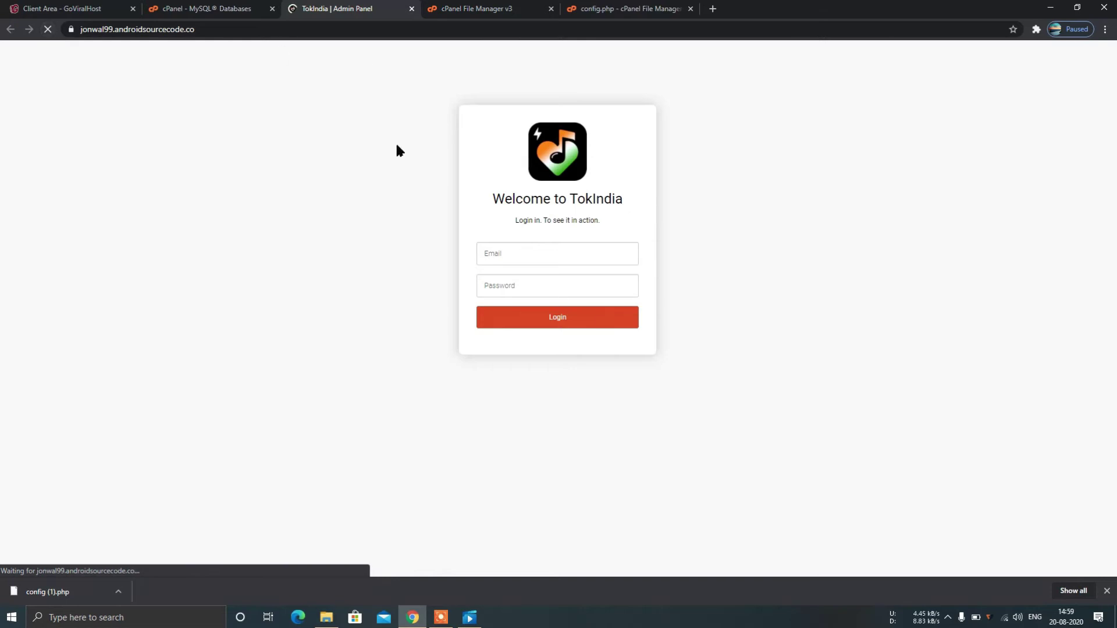
click(633, 6)
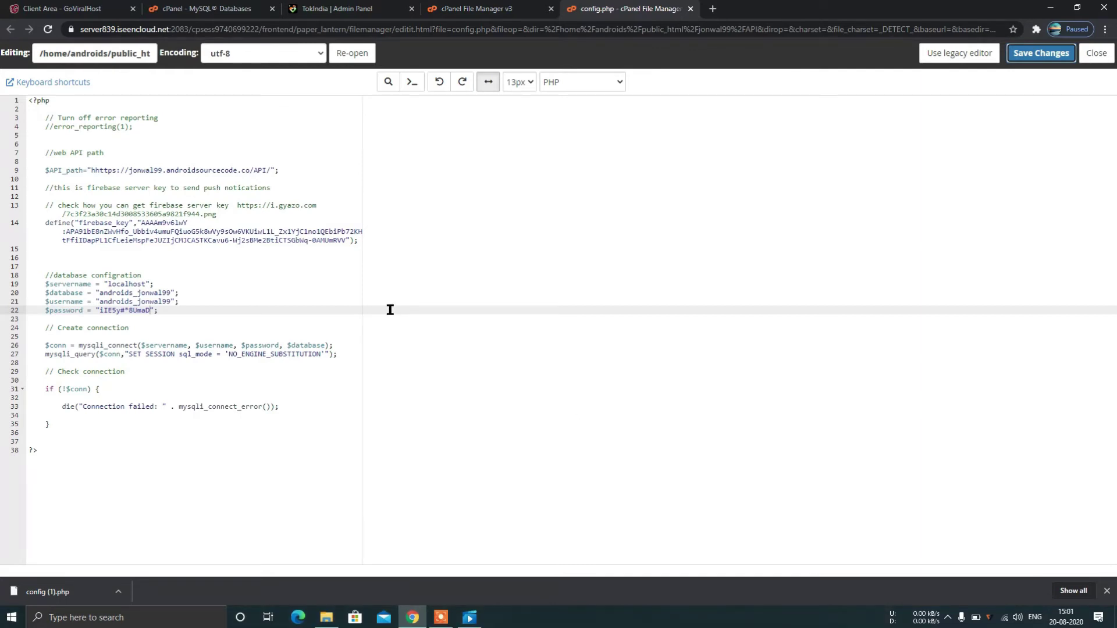
click(468, 7)
click(367, 7)
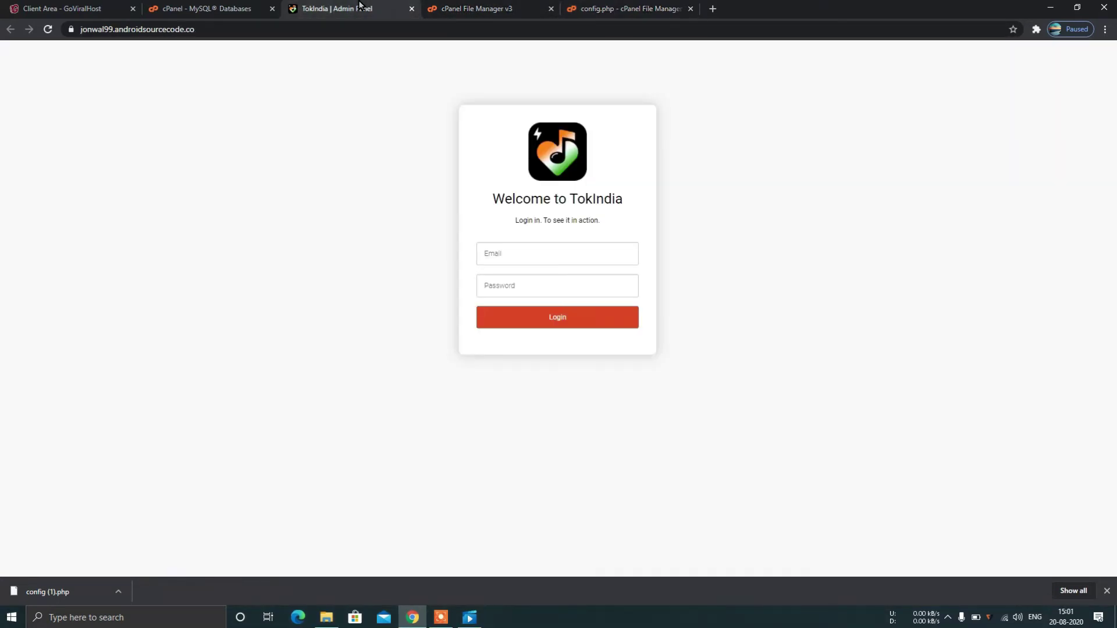
In MySQL Databases, add the user androids_jonwal99 to the database androids_jonwal99
click(228, 7)
scroll(249, 317, down, 13)
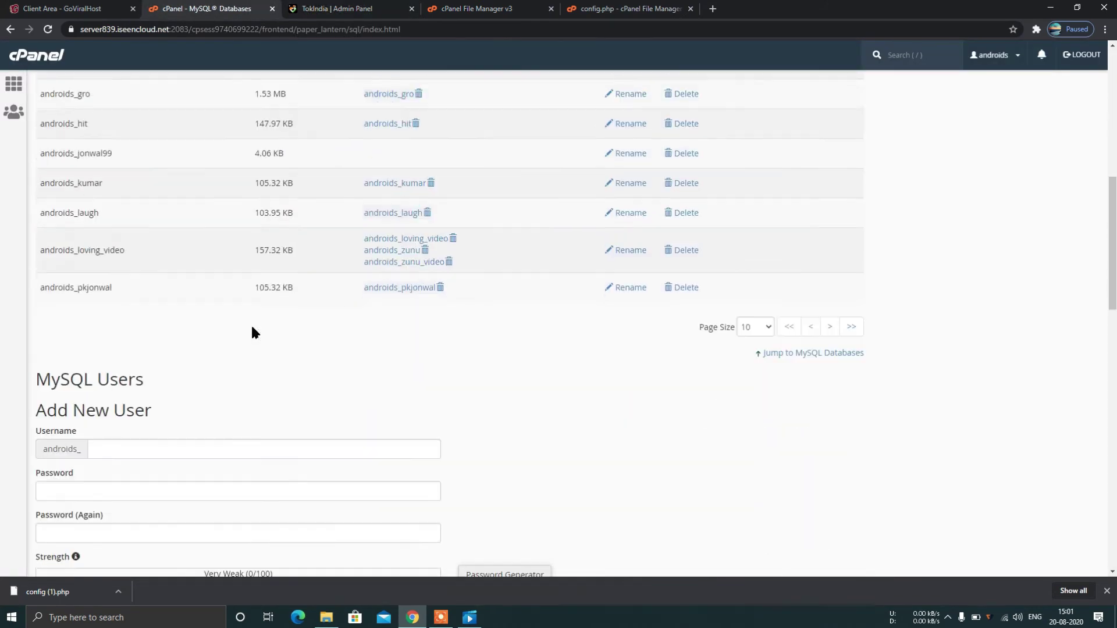
scroll(252, 332, down, 3)
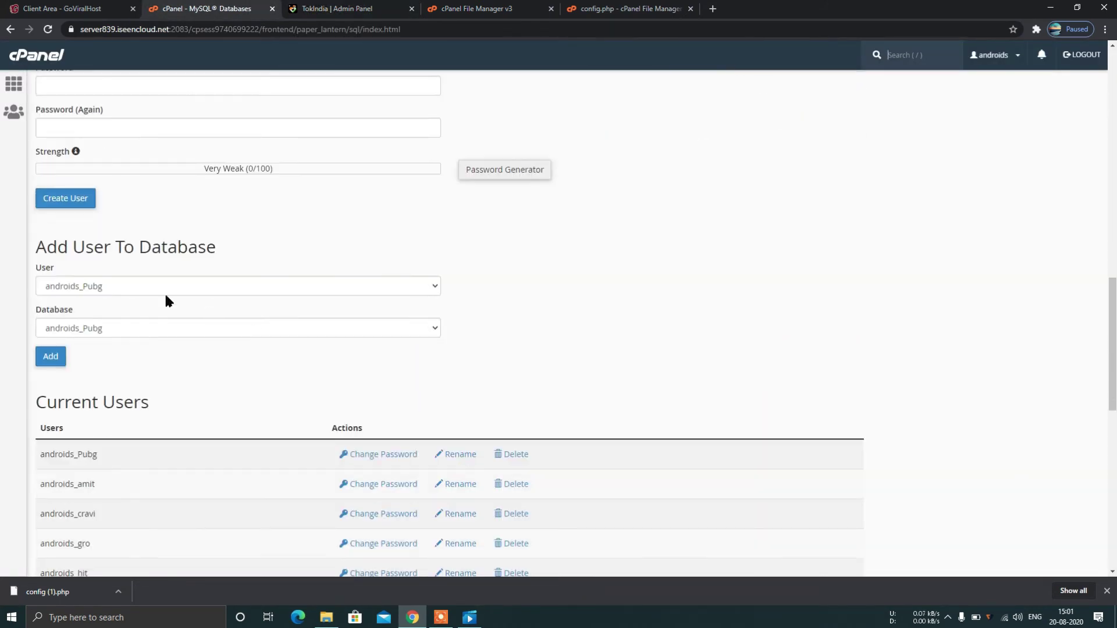
click(155, 287)
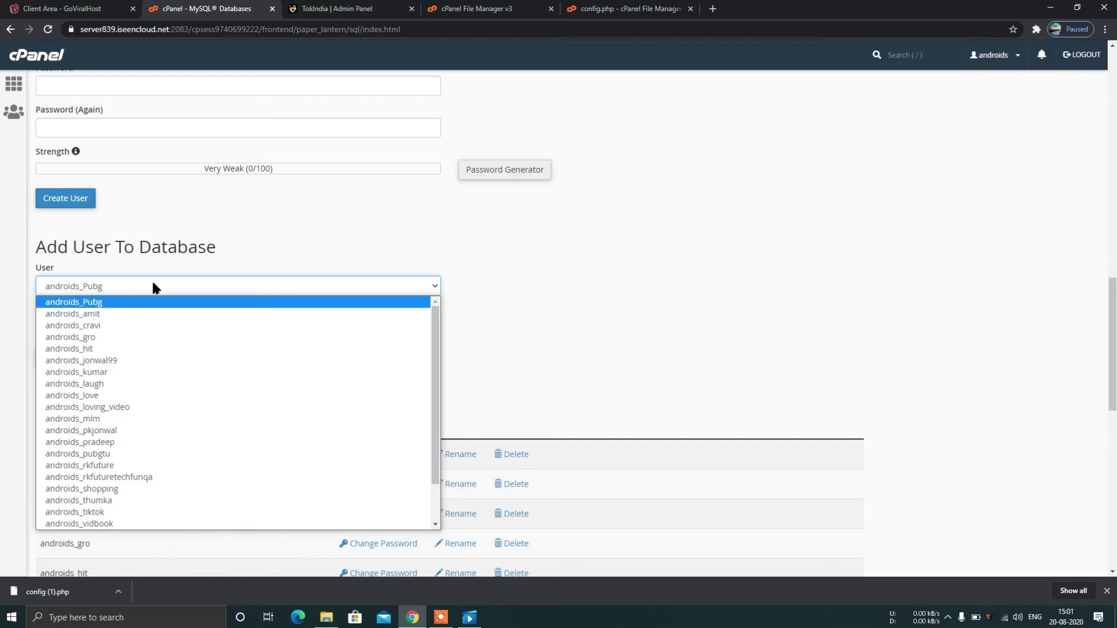
click(102, 360)
click(122, 330)
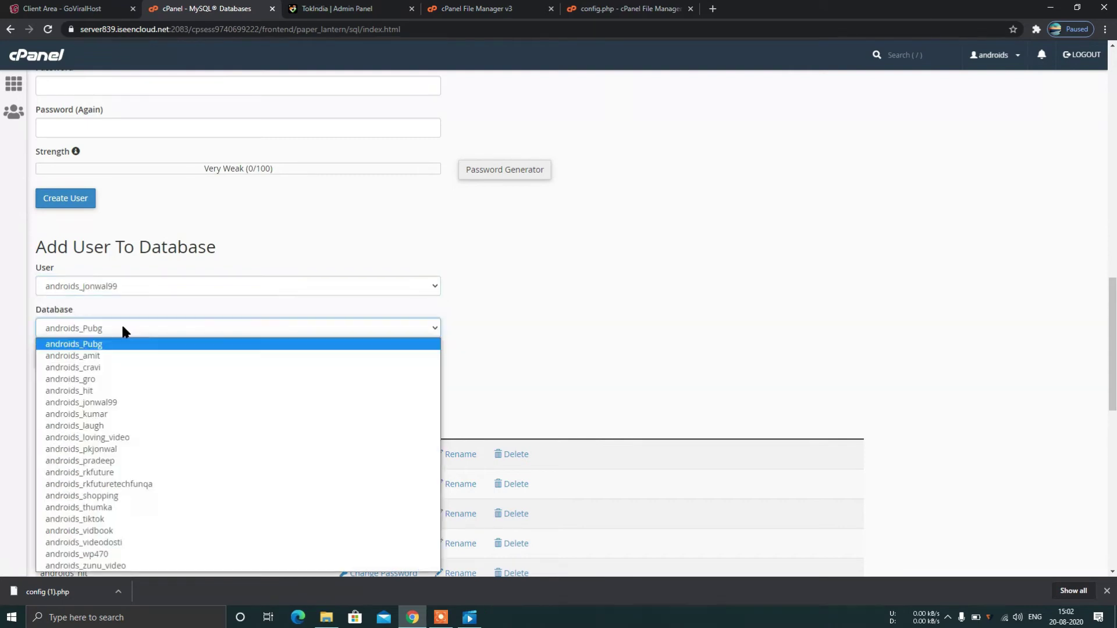
click(95, 401)
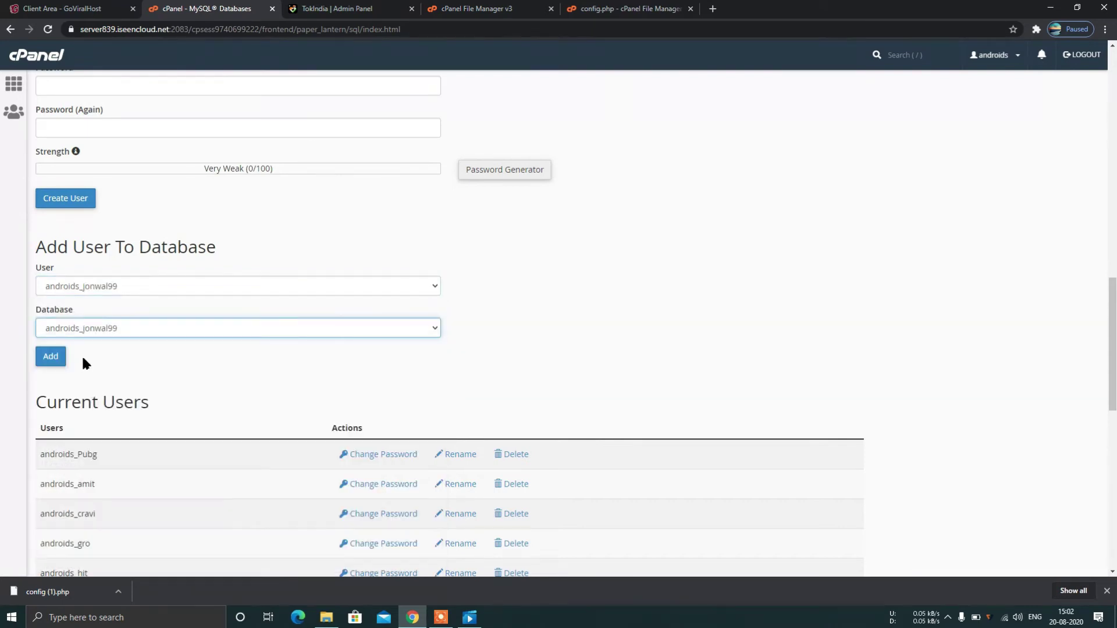
click(52, 358)
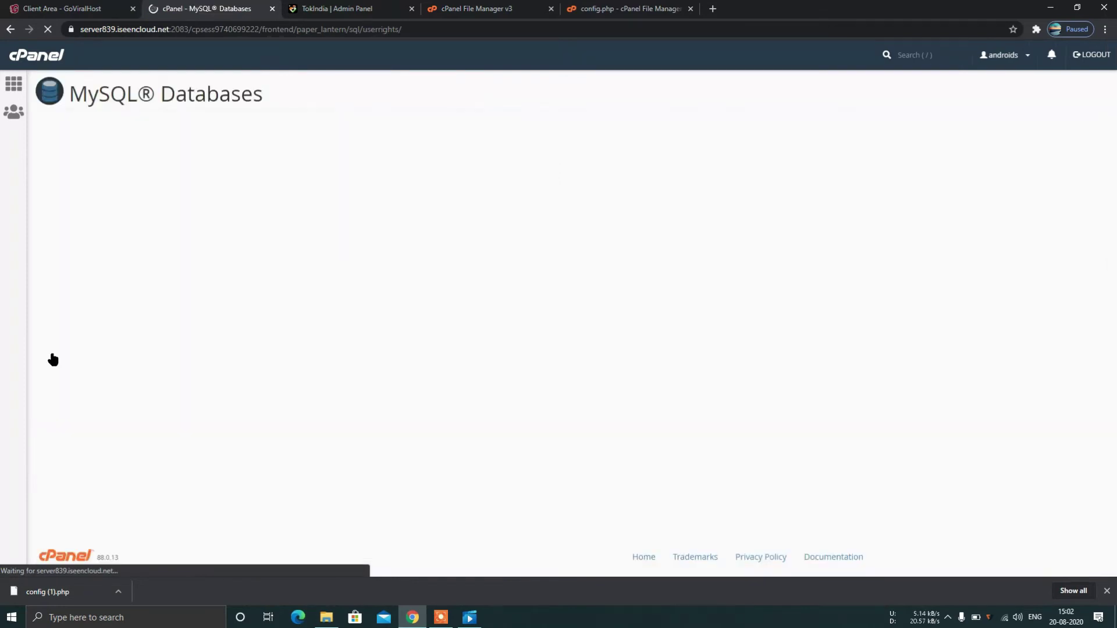
Grant the user androids_jonwal99 all privileges on the androids_jonwal99 database and apply the changes
click(81, 198)
scroll(204, 481, down, 1)
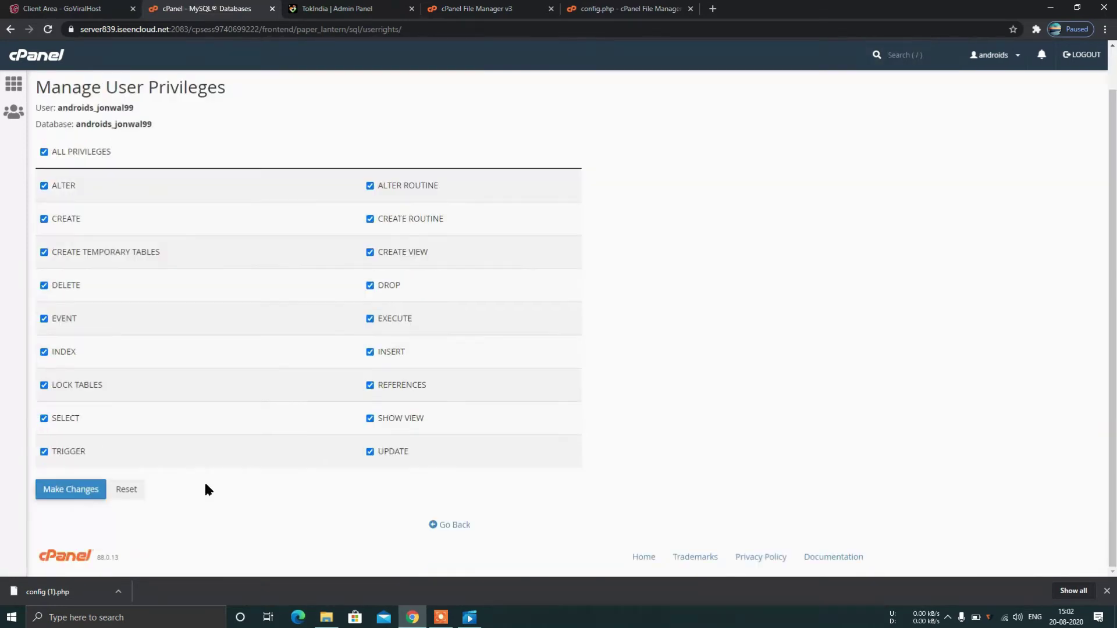
click(87, 492)
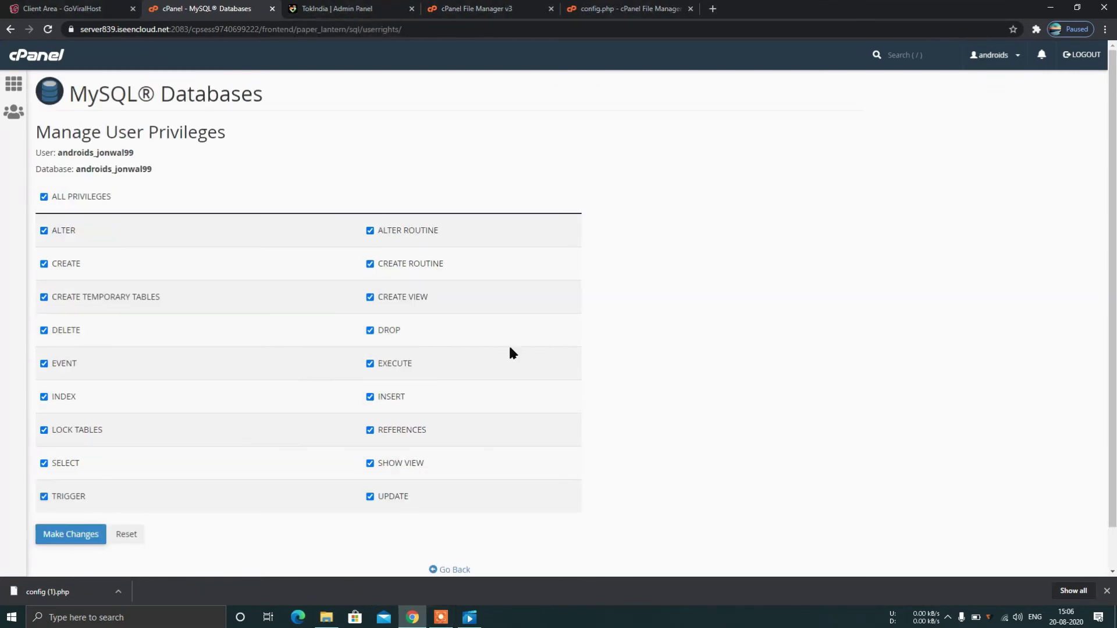
Return to the cPanel main page and open phpMyAdmin
click(13, 87)
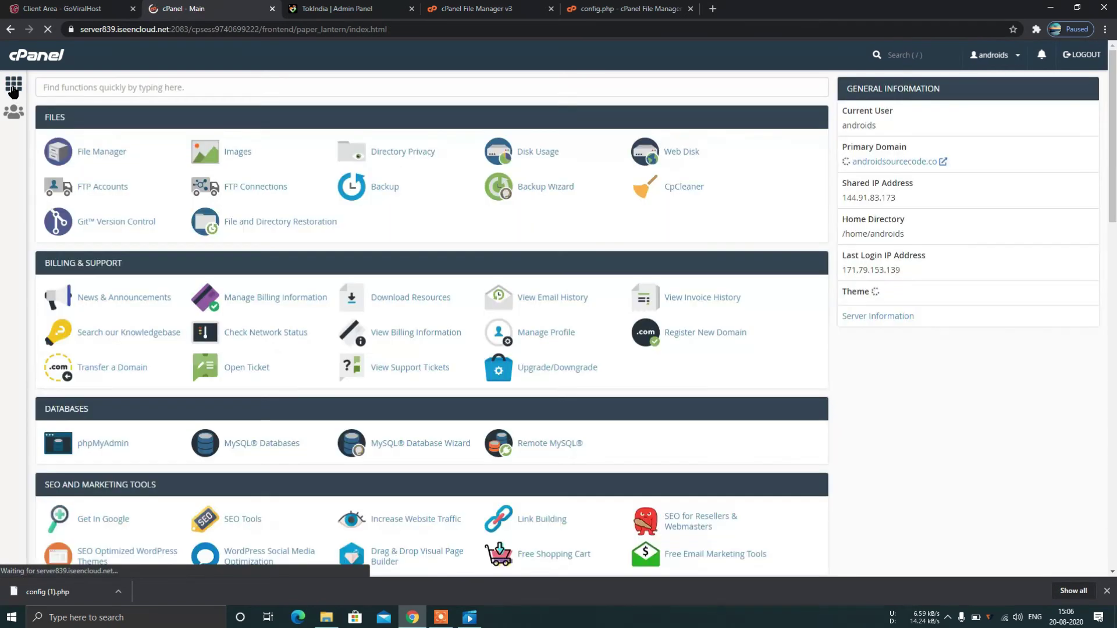
scroll(203, 297, down, 3)
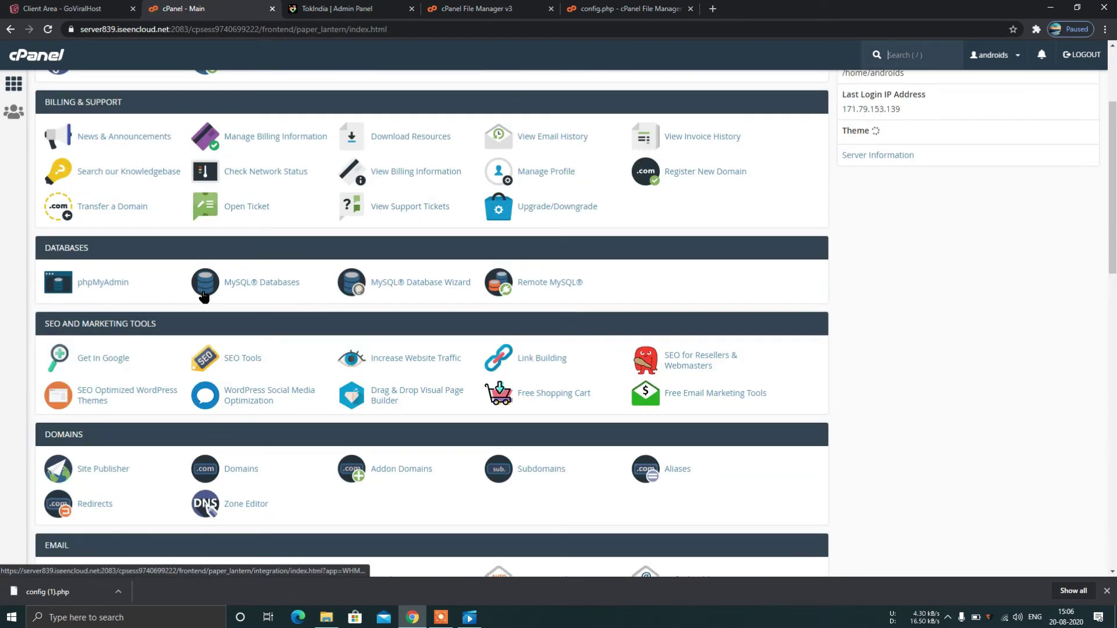
click(102, 285)
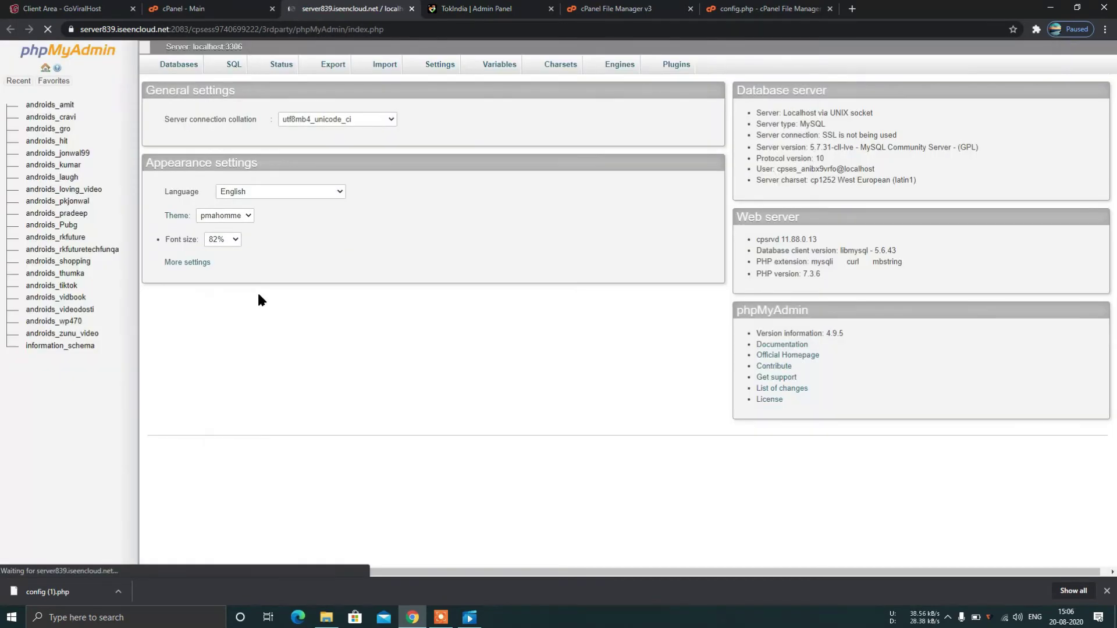
scroll(259, 299, down, 1)
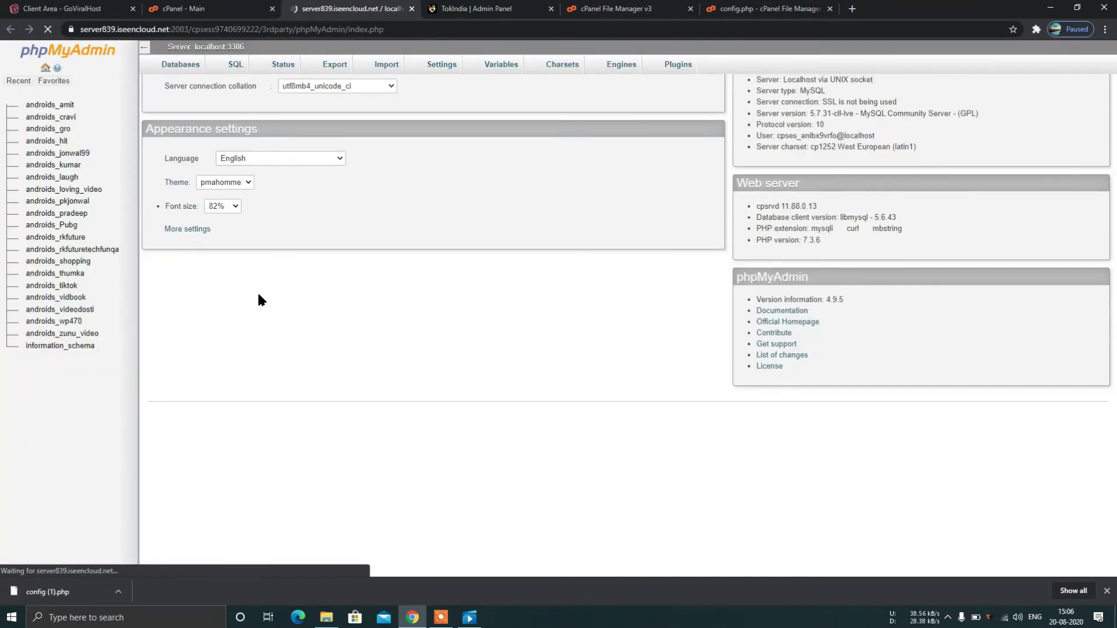
Import the androids_vidbook.sql file from the Desktop into the androids_jonwal99 database
click(57, 153)
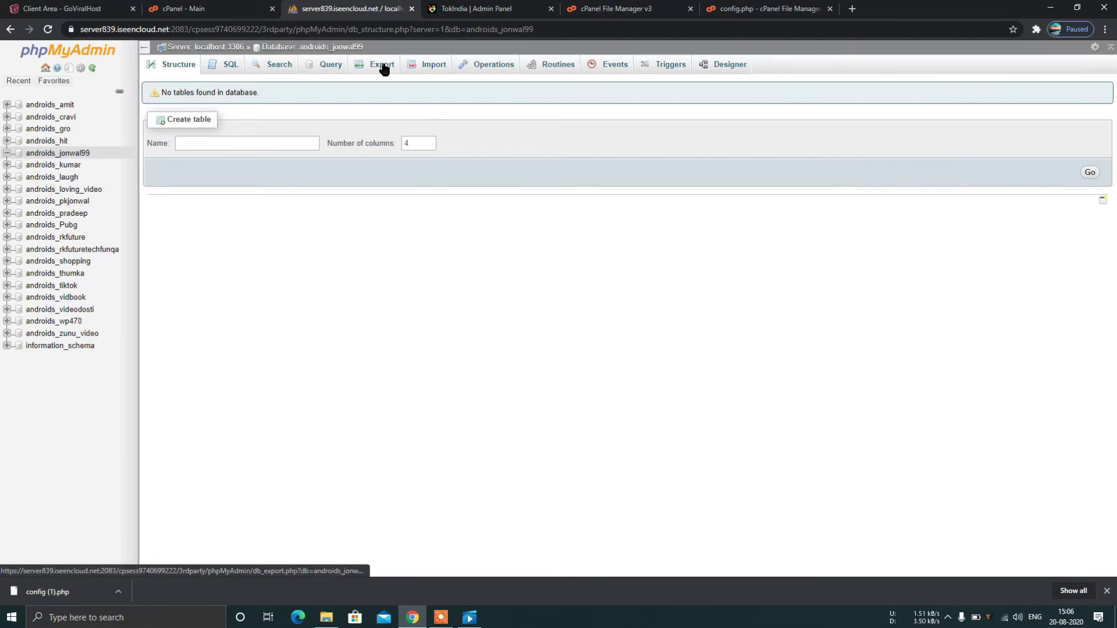
click(422, 65)
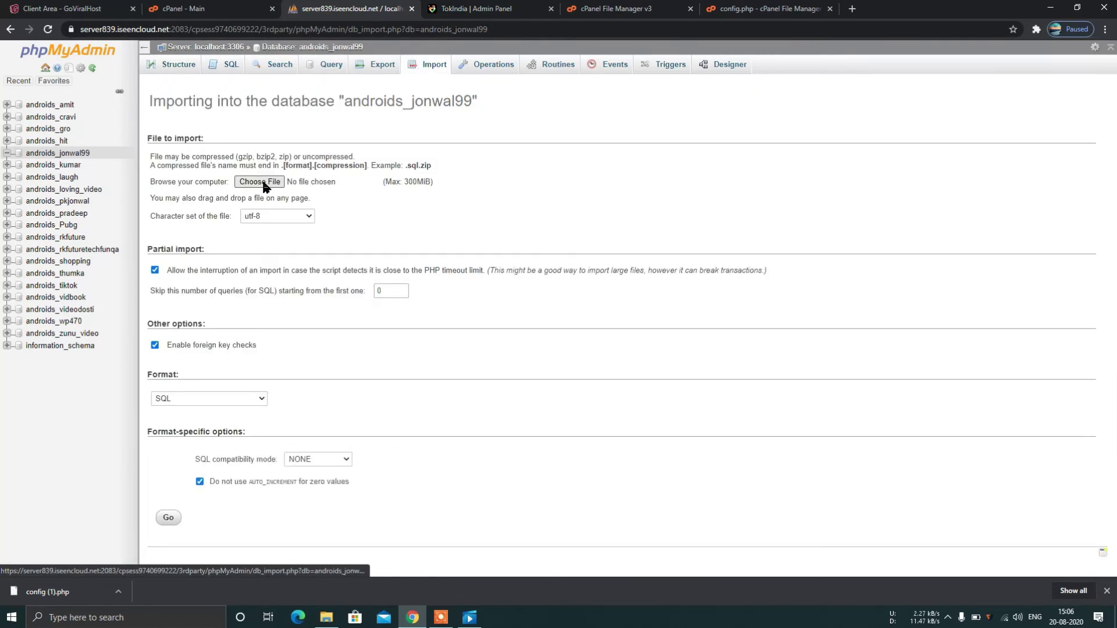
click(264, 183)
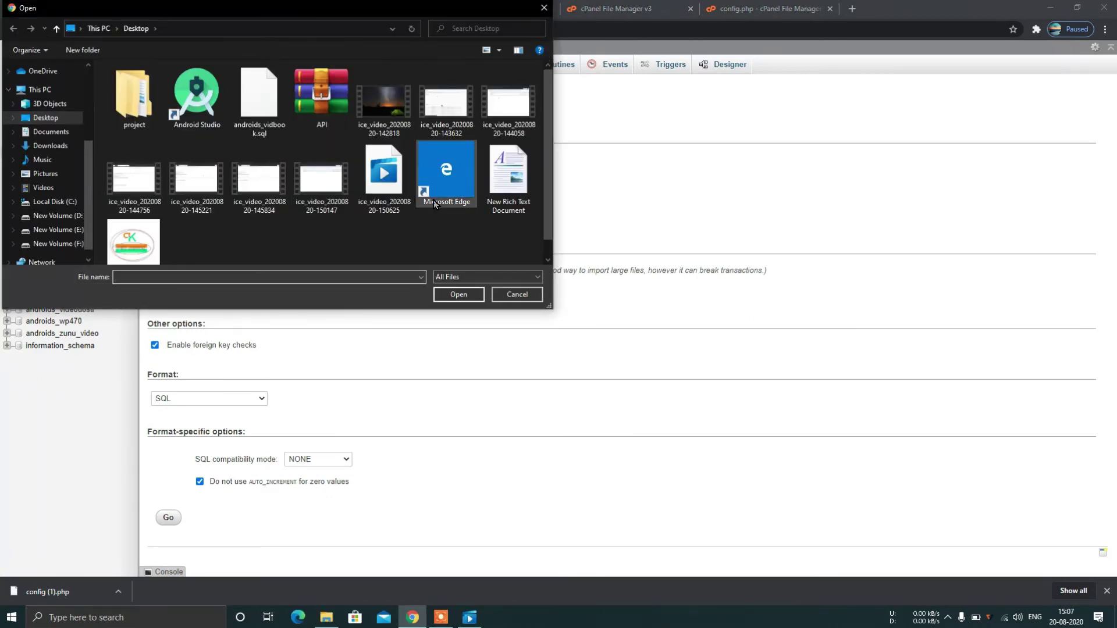
scroll(434, 200, down, 1)
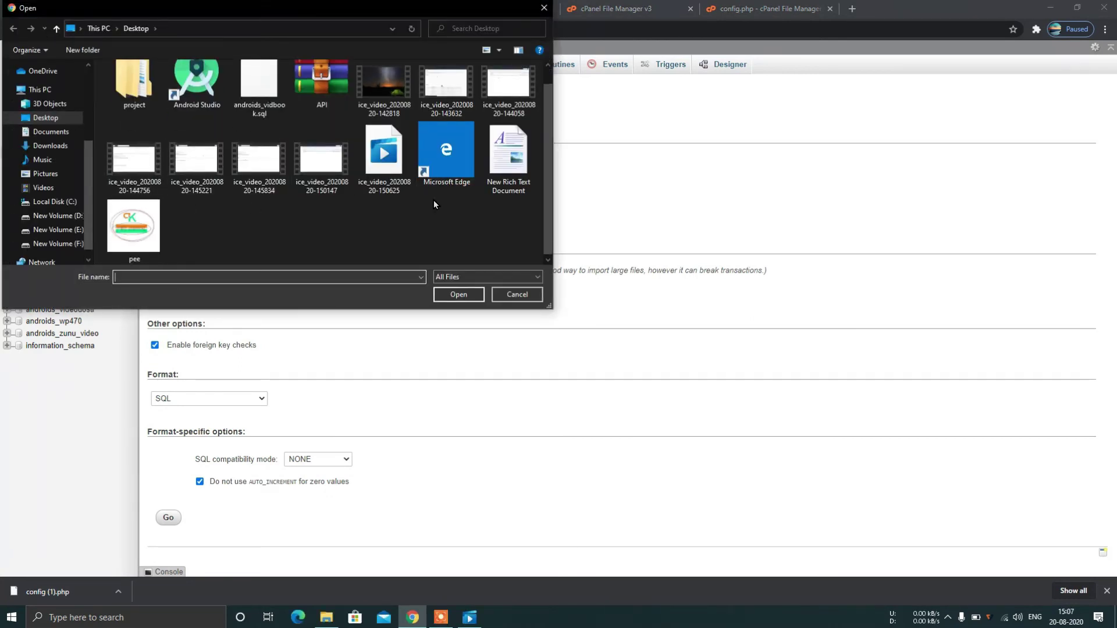
scroll(434, 200, up, 1)
click(264, 98)
double_click(265, 102)
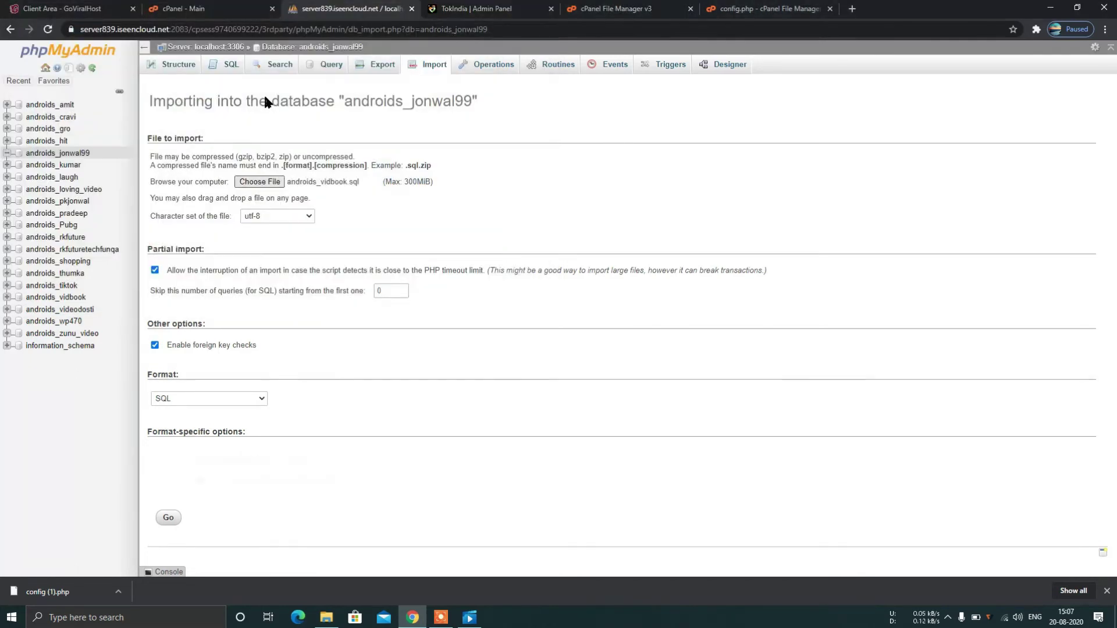
click(173, 520)
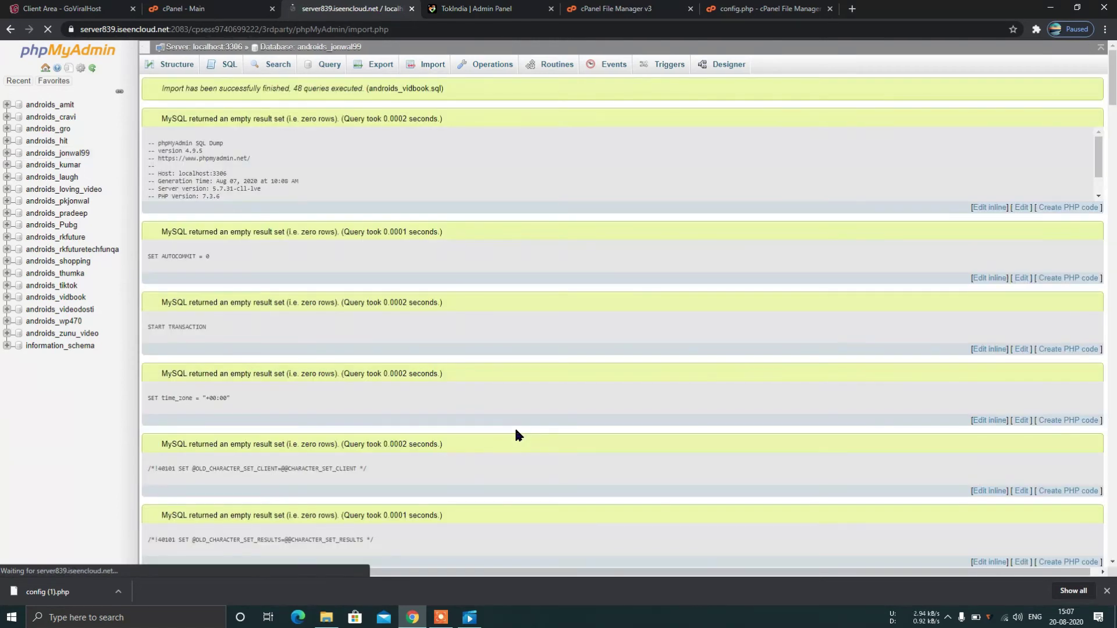
Review the executed import queries and display the table structure of the androids_jonwal99 database
scroll(516, 431, down, 15)
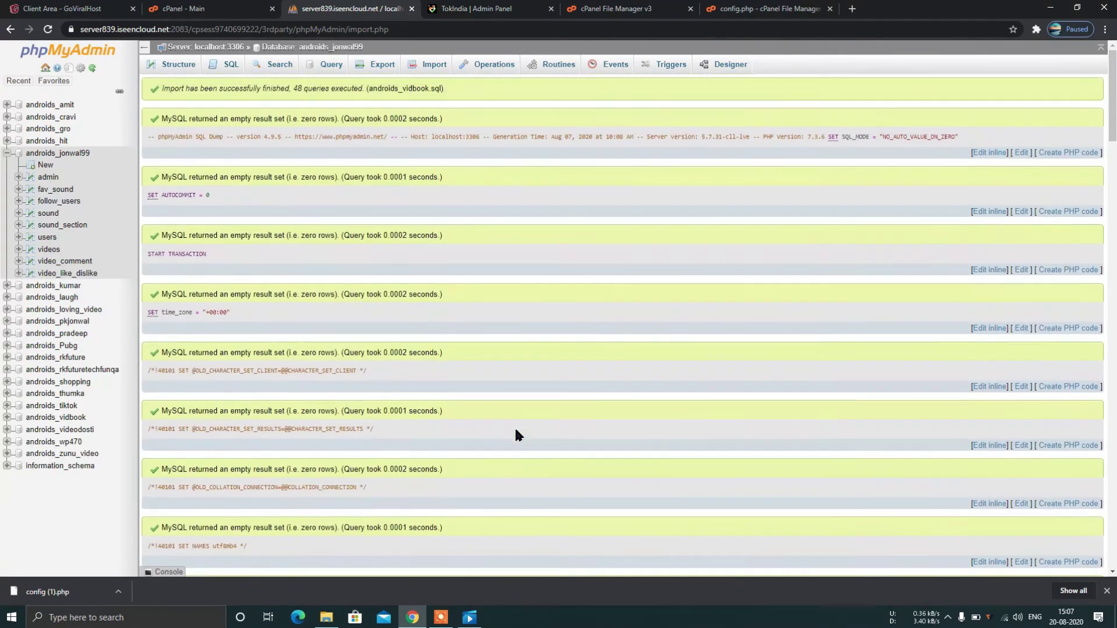
scroll(516, 435, down, 20)
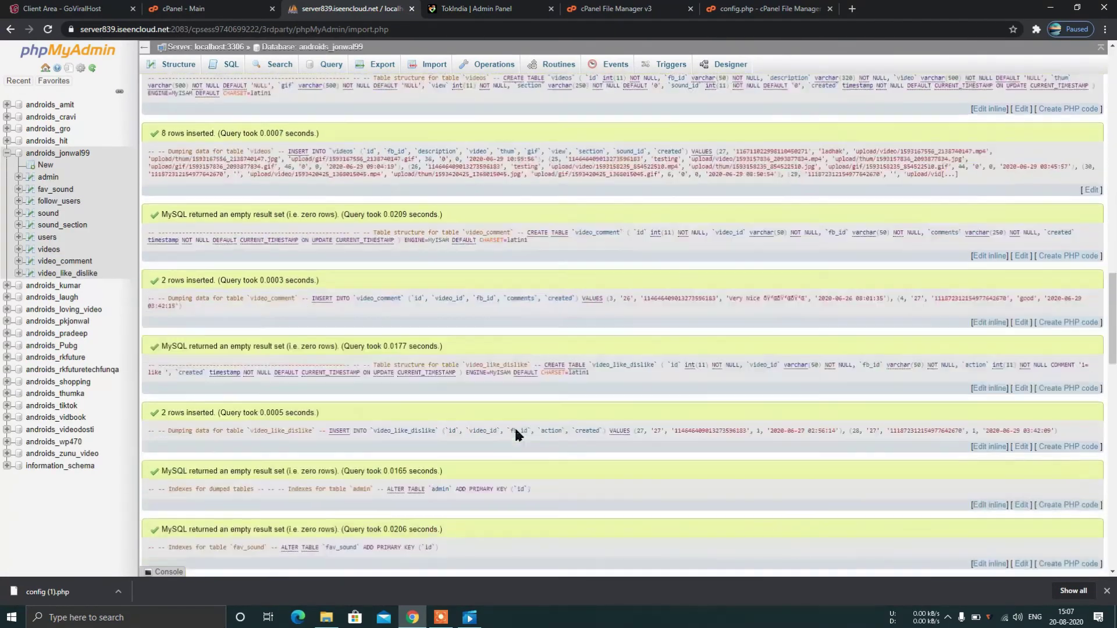
scroll(514, 426, up, 15)
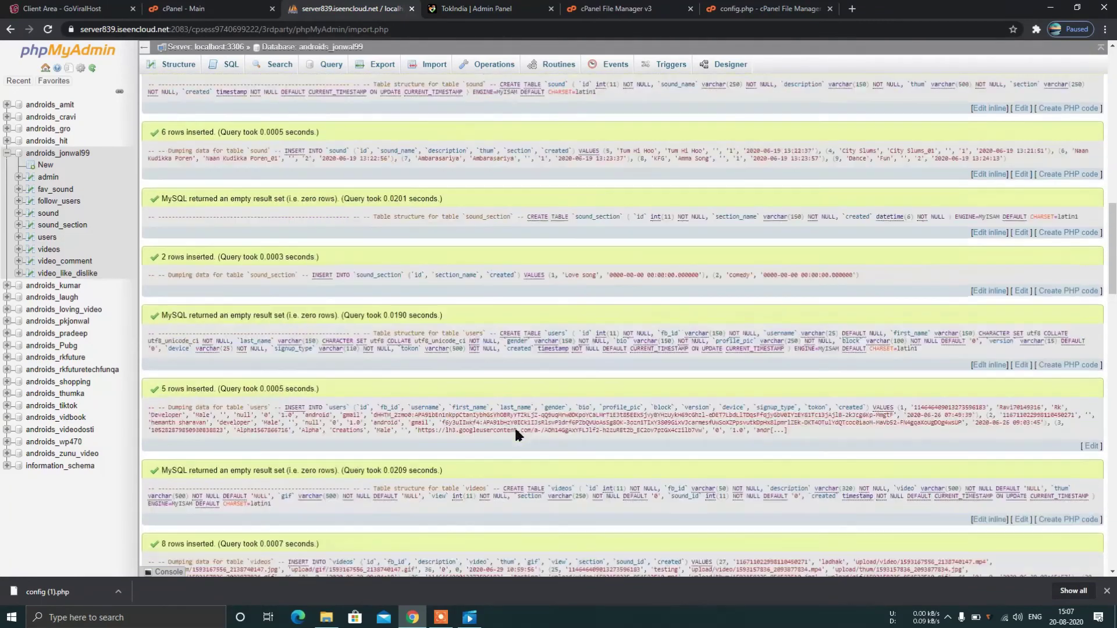
click(53, 154)
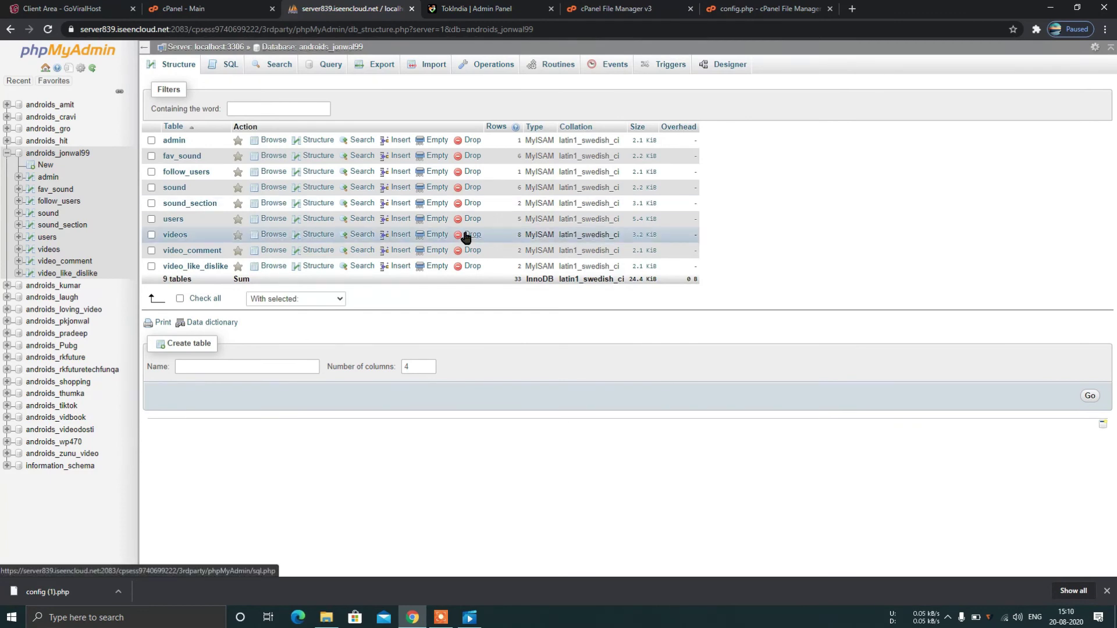
Close the API folder's config.php and open config.php in public_html/jonwal99 for editing
click(772, 8)
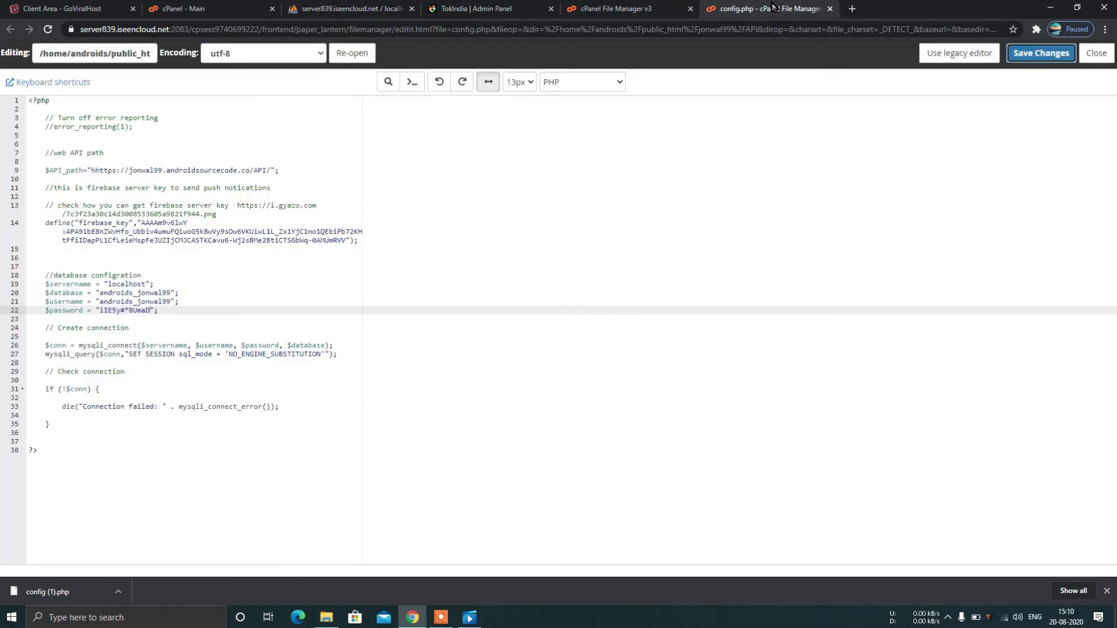
click(830, 8)
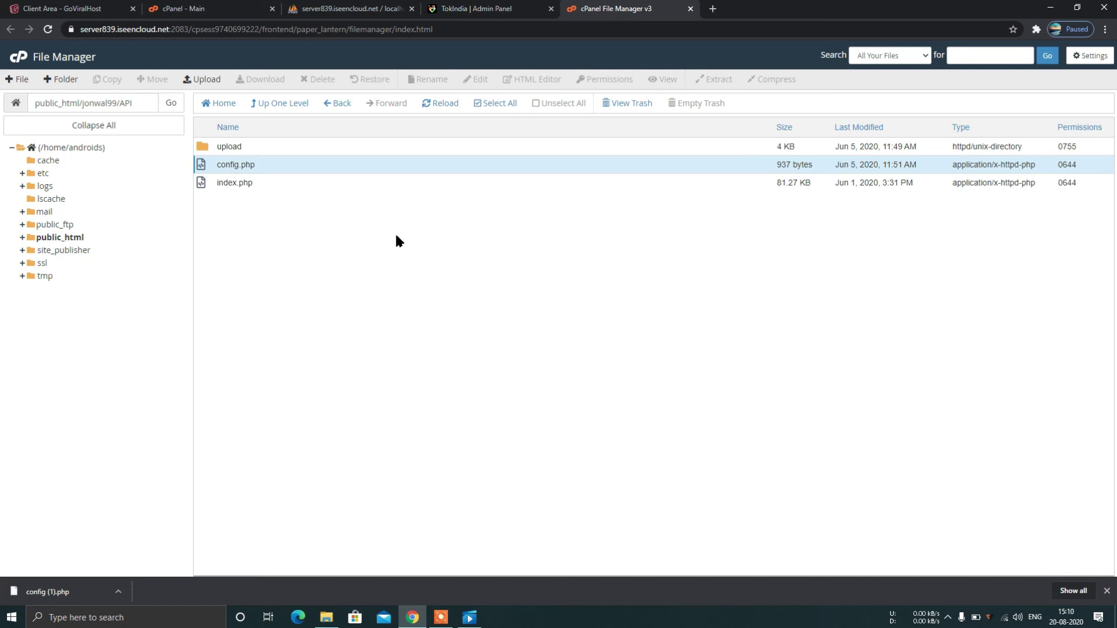
click(225, 104)
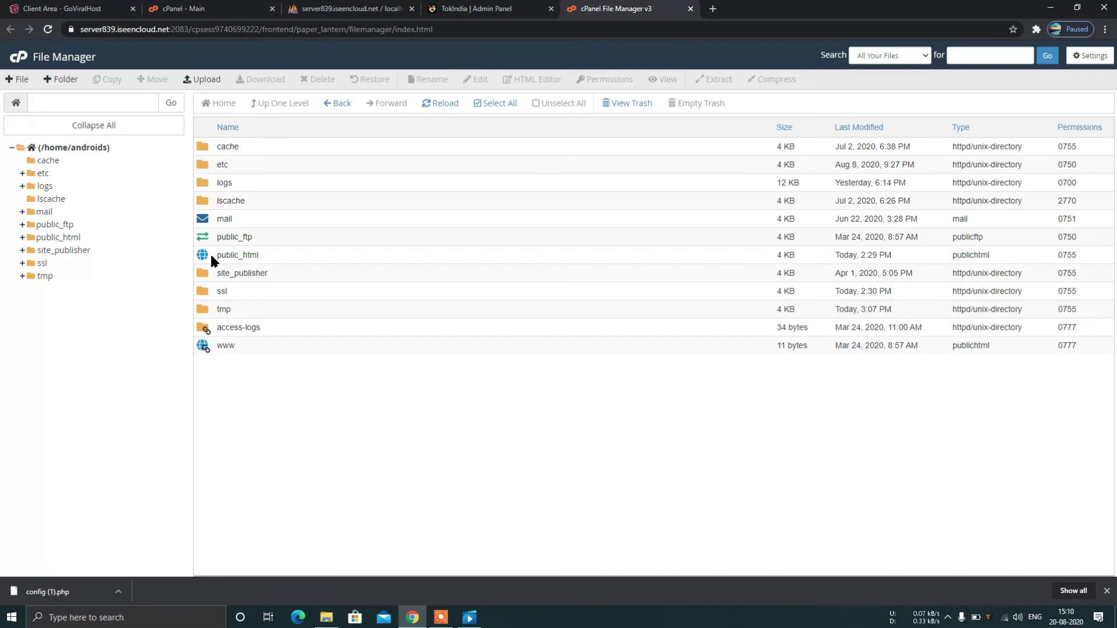
double_click(206, 257)
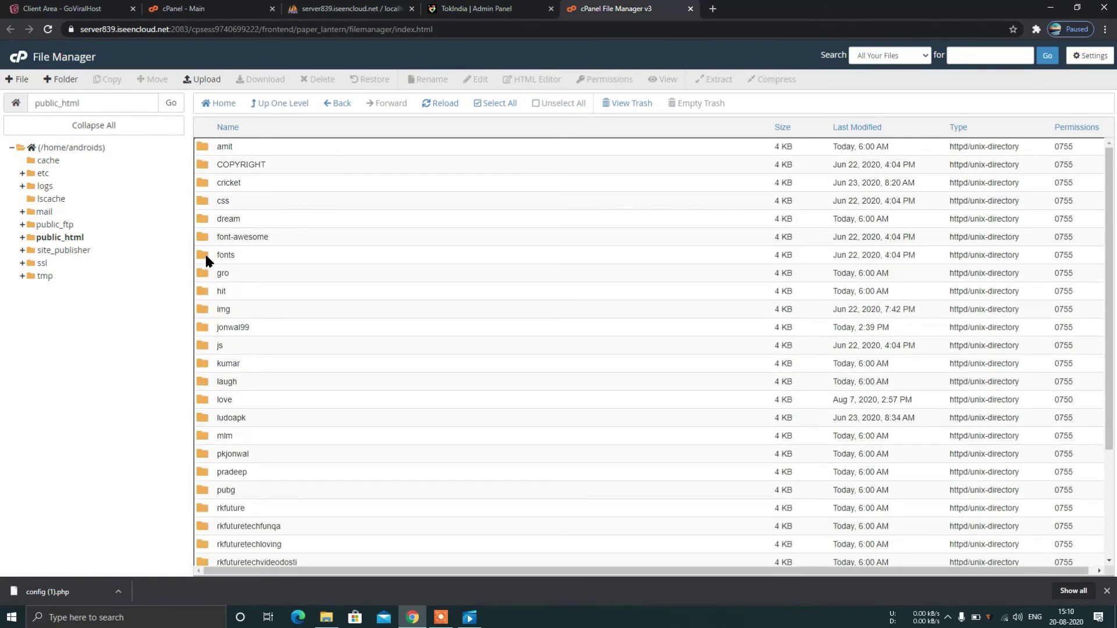
double_click(207, 328)
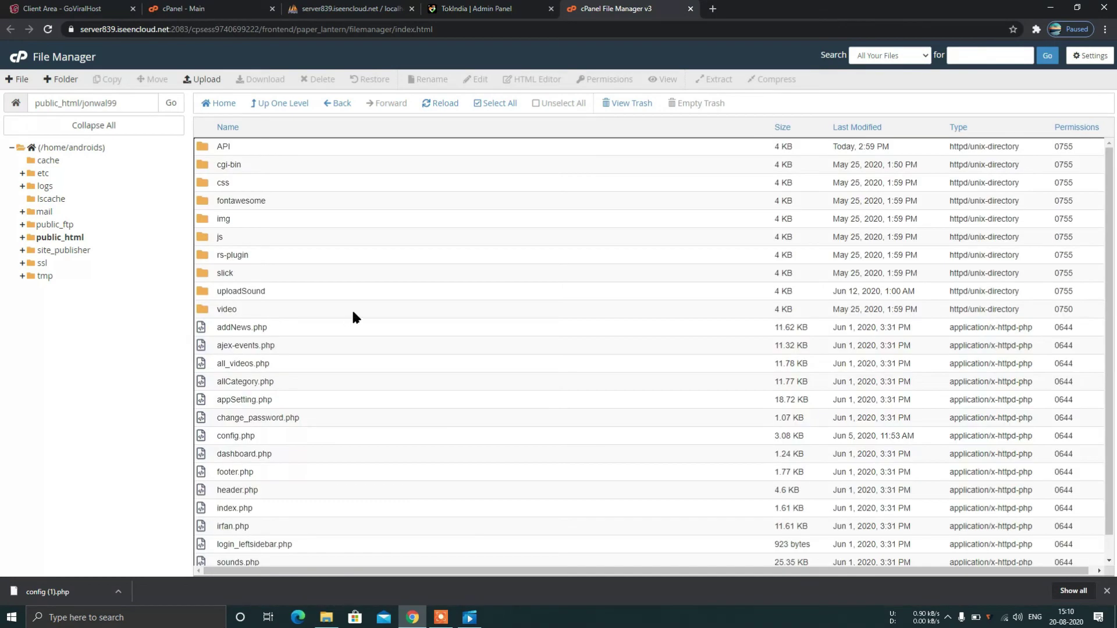
scroll(352, 308, down, 1)
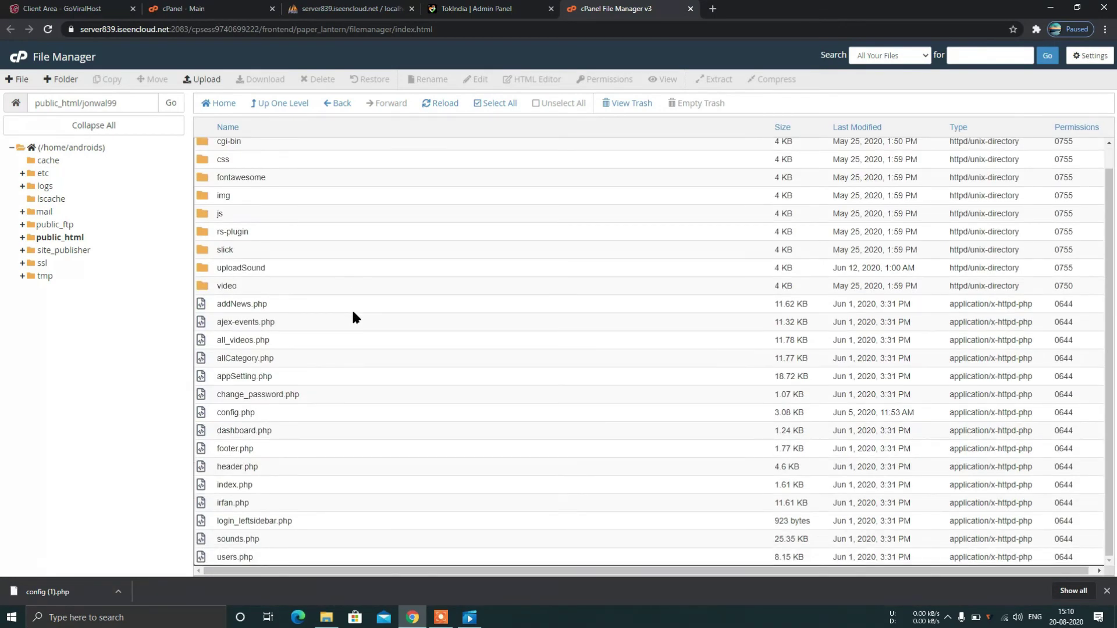
right_click(205, 415)
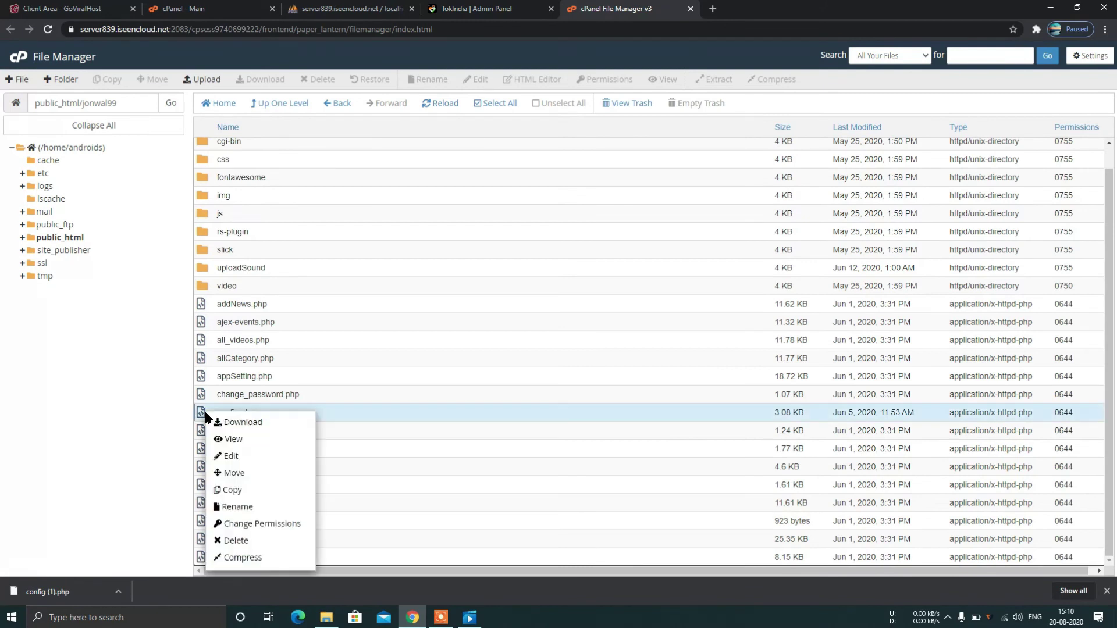
click(229, 456)
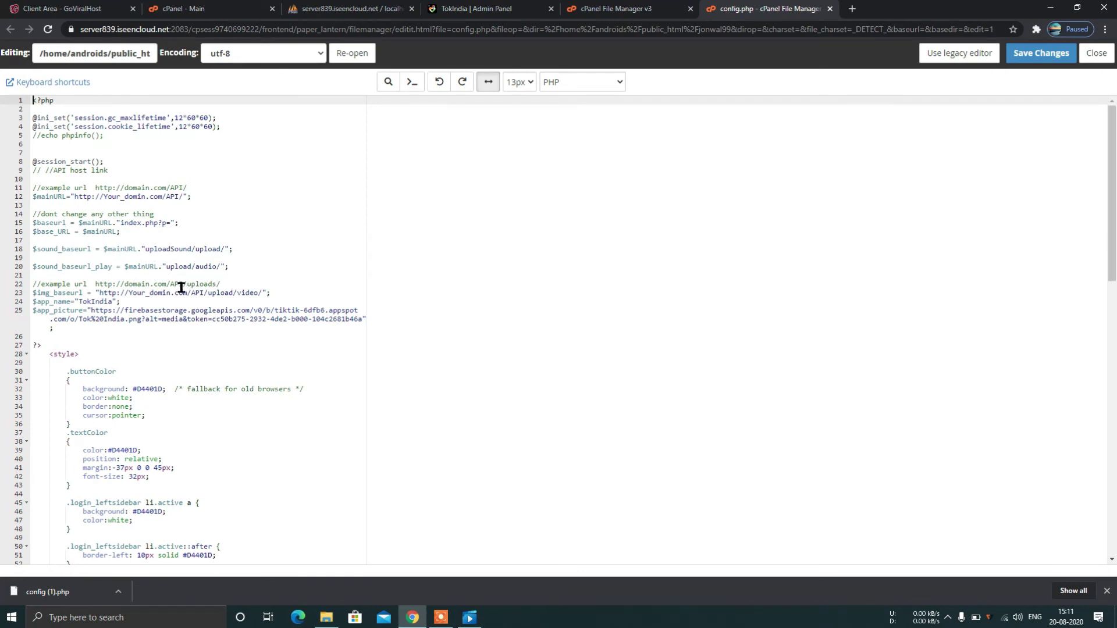
Set $app_name to "jonwal99" in config.php and save the file
click(112, 302)
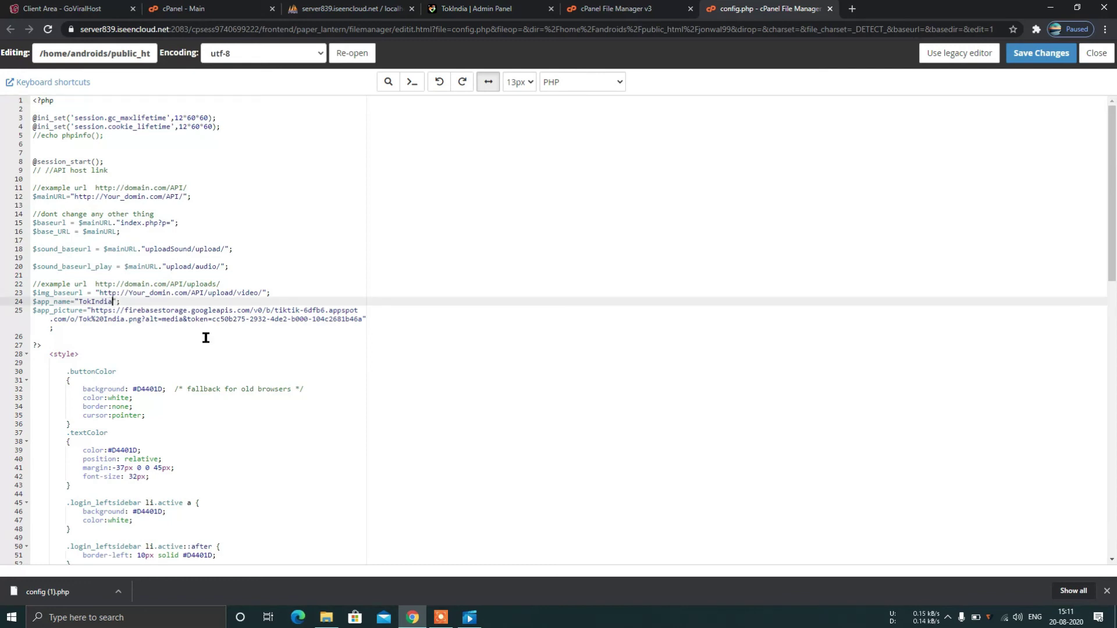
key(BackSpace)
key(BackSpace)
key(BackSpace)
key(BackSpace)
key(BackSpace)
key(BackSpace)
key(BackSpace)
key(BackSpace)
text(jonwal99)
click(1039, 59)
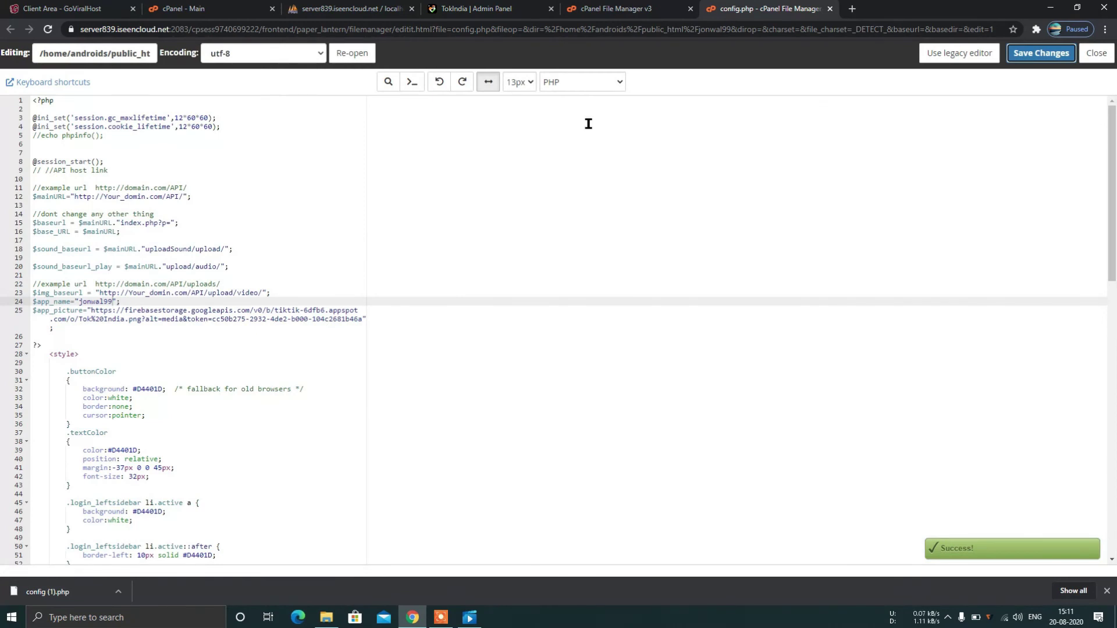
click(490, 13)
click(200, 30)
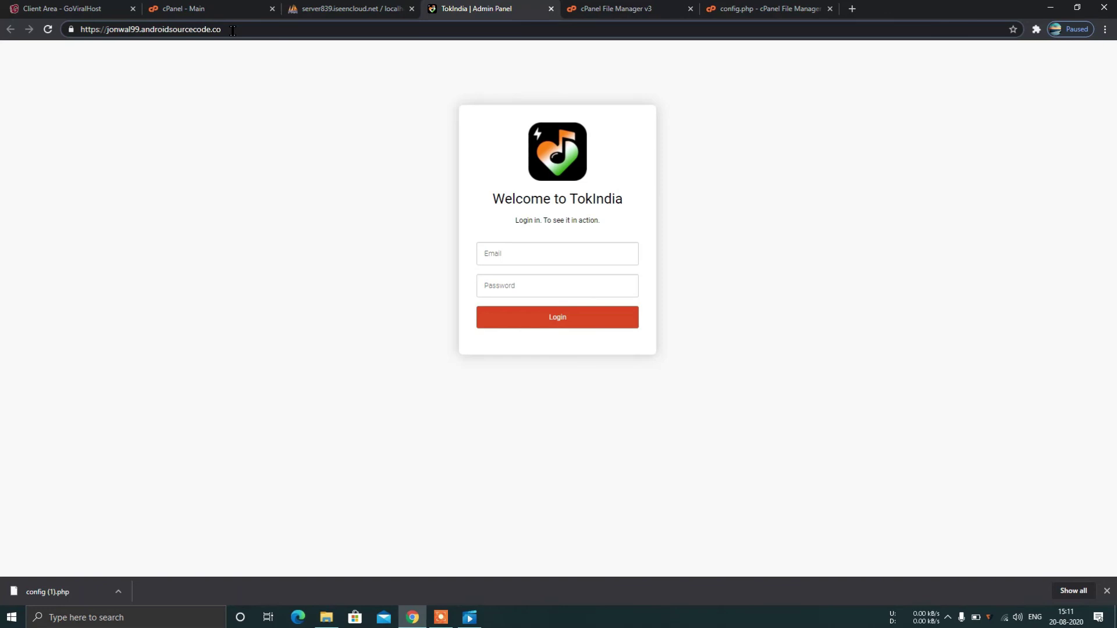
key(ctrl+a)
key(ctrl+c)
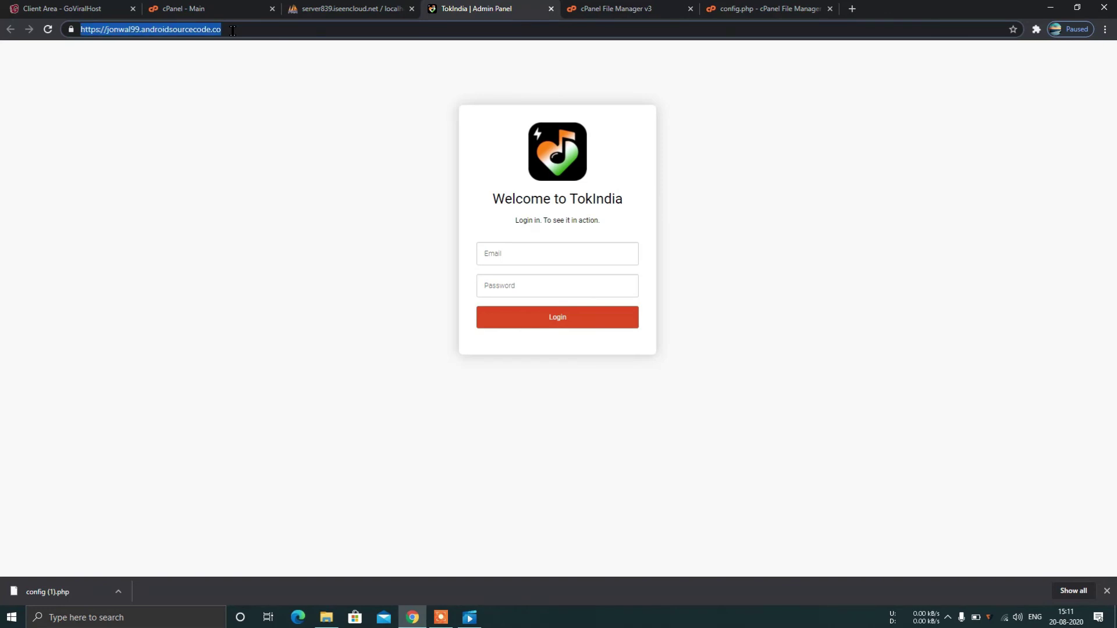
click(770, 8)
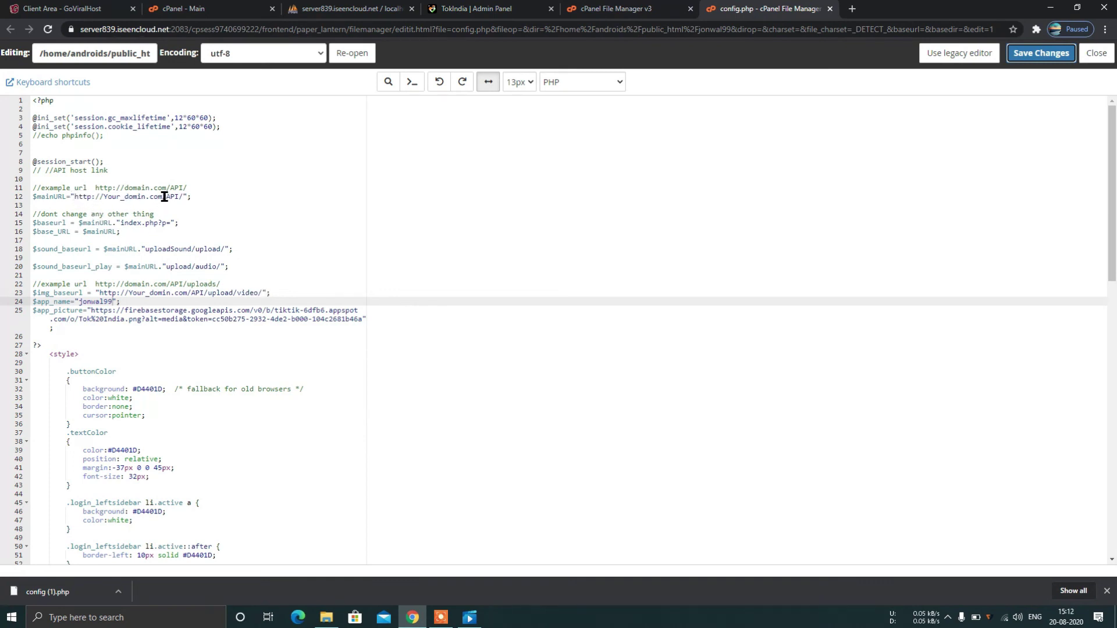
drag(164, 197, 74, 196)
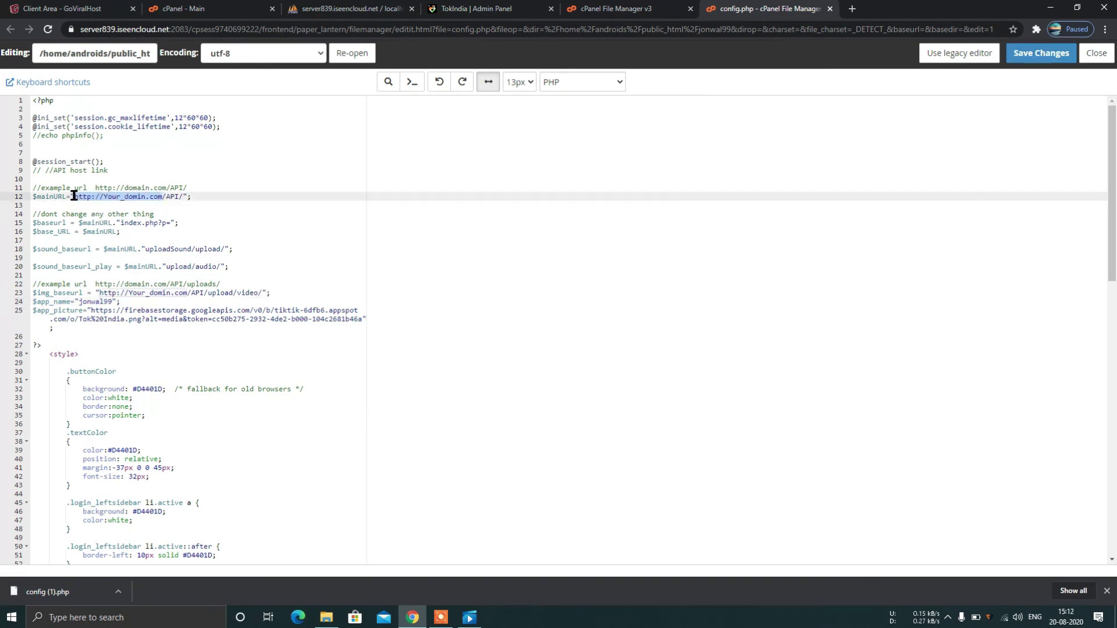
key(BackSpace)
key(ctrl+v)
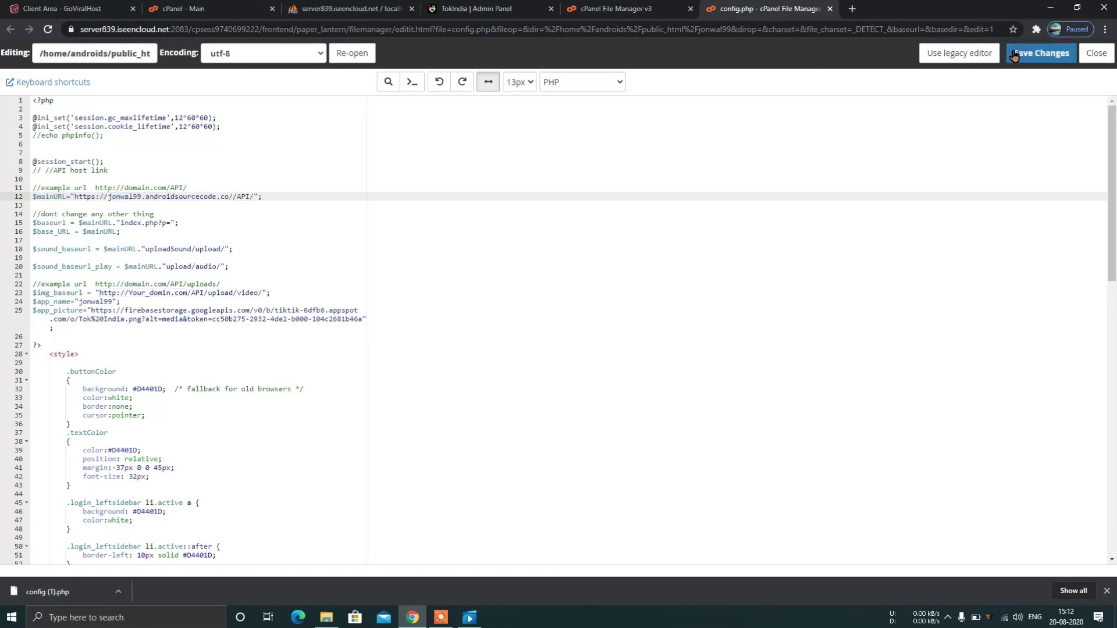
key(BackSpace)
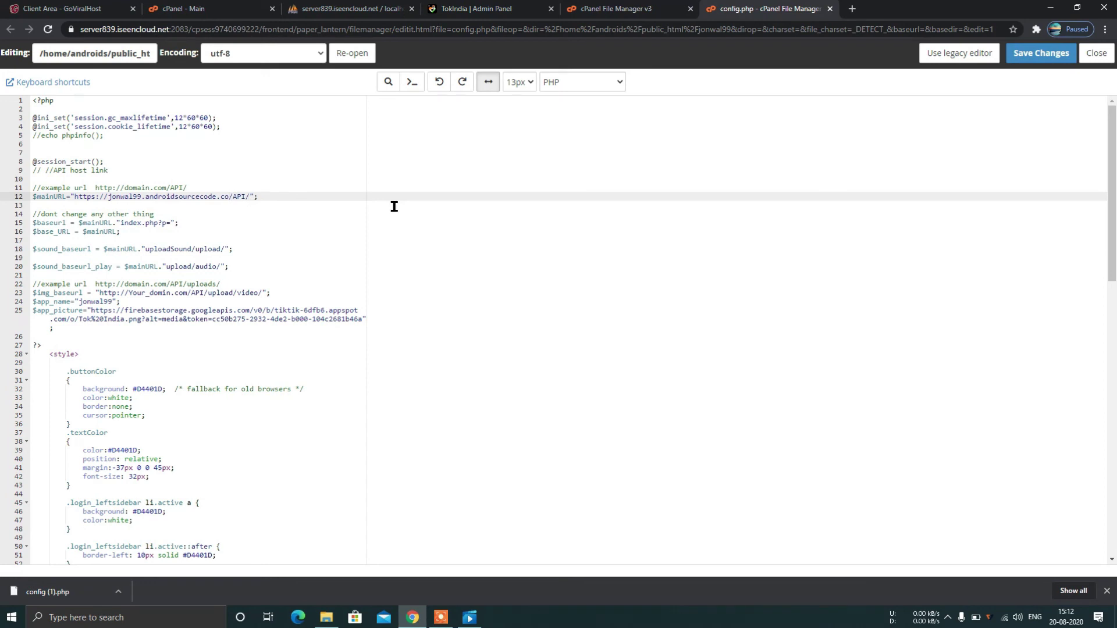
click(1029, 55)
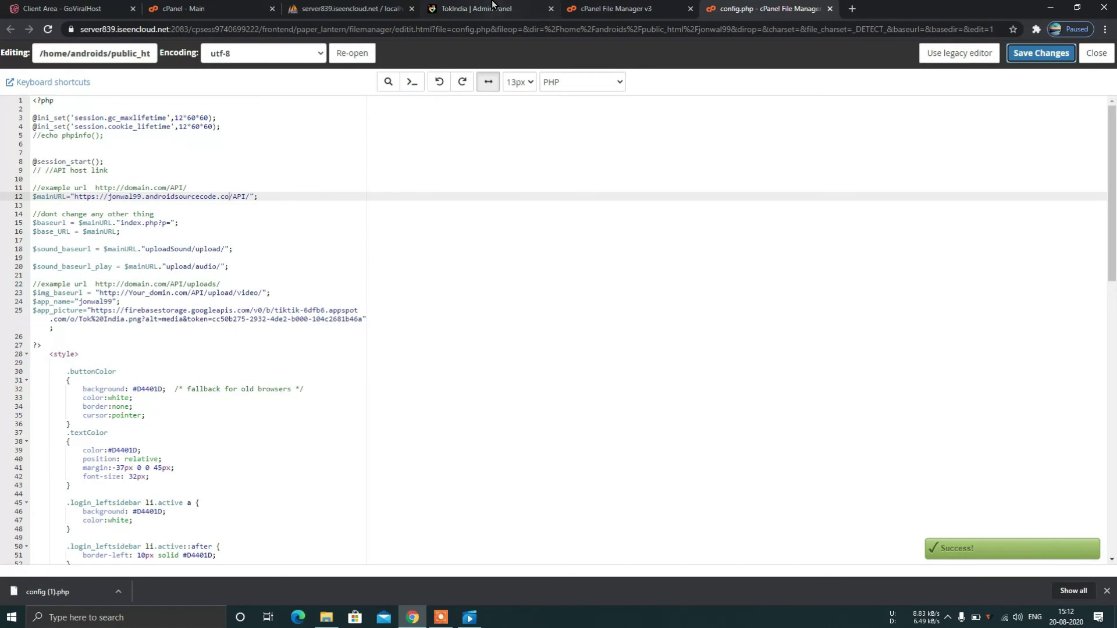
Reload the admin login page to check its app name, and examine the $app_picture URL in config.php
click(491, 7)
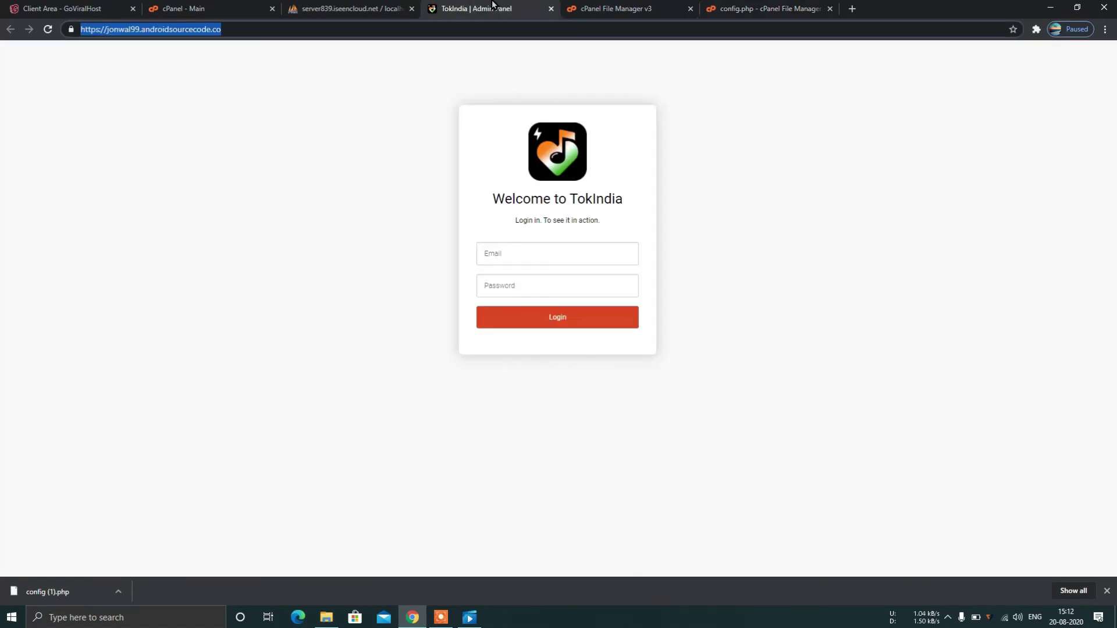
click(47, 29)
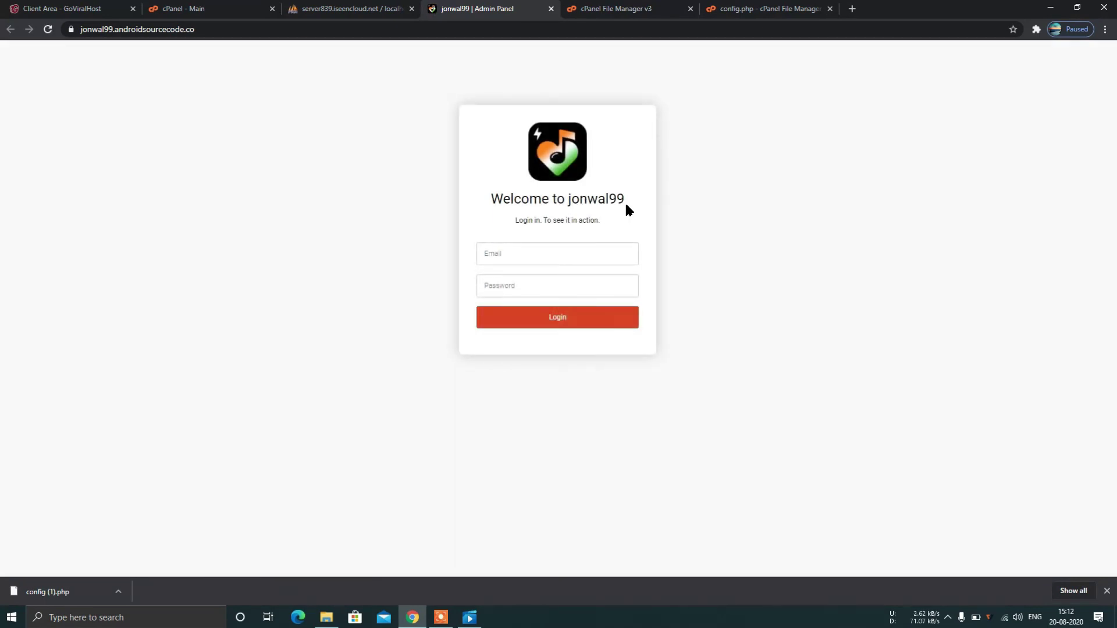
click(767, 9)
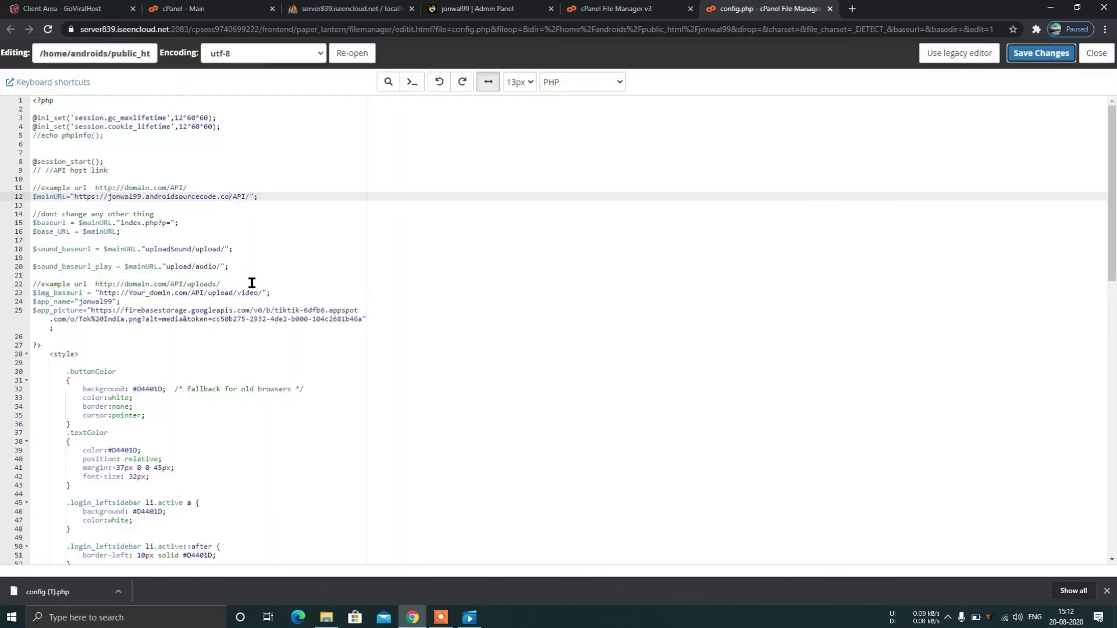
drag(361, 319, 92, 310)
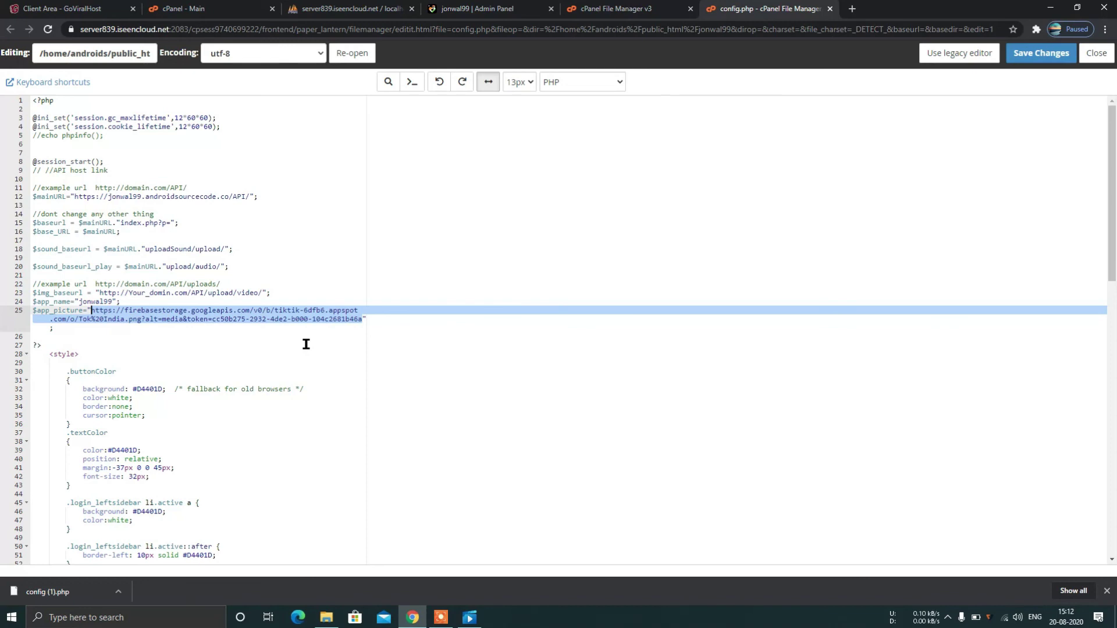
click(452, 335)
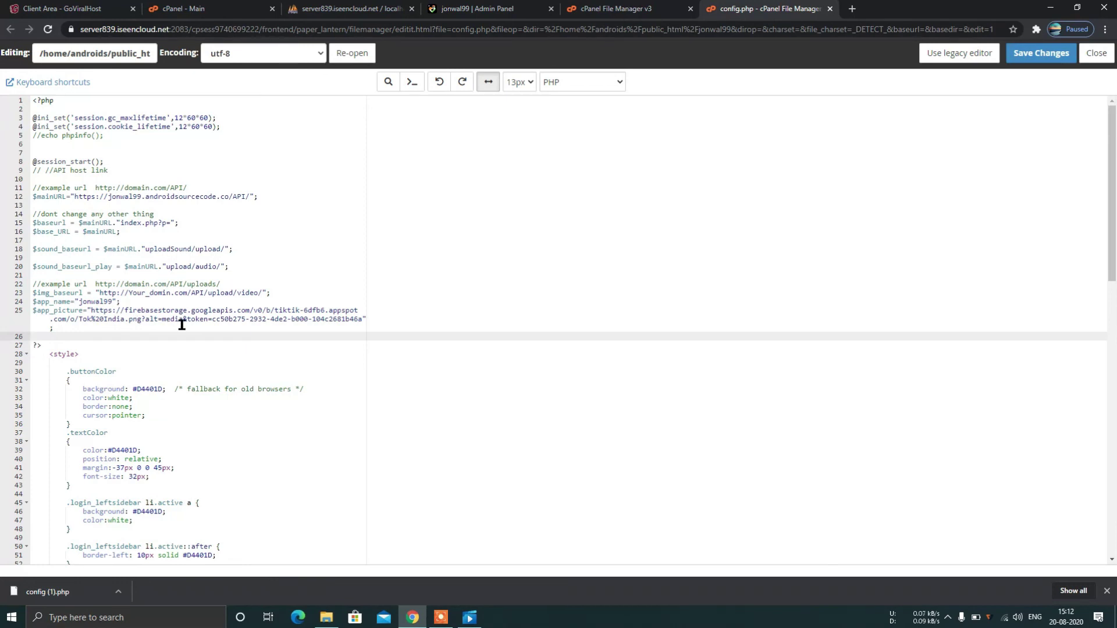
Look through the style and login code in the rest of config.php and return to the File Manager
scroll(180, 324, down, 2)
scroll(180, 324, down, 3)
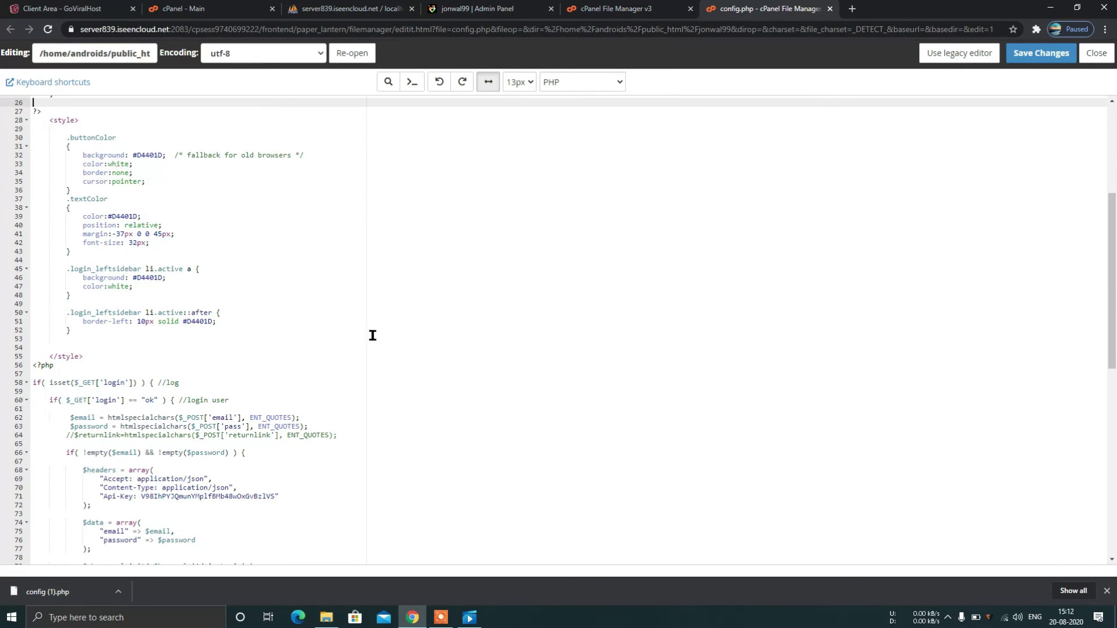
scroll(373, 335, down, 8)
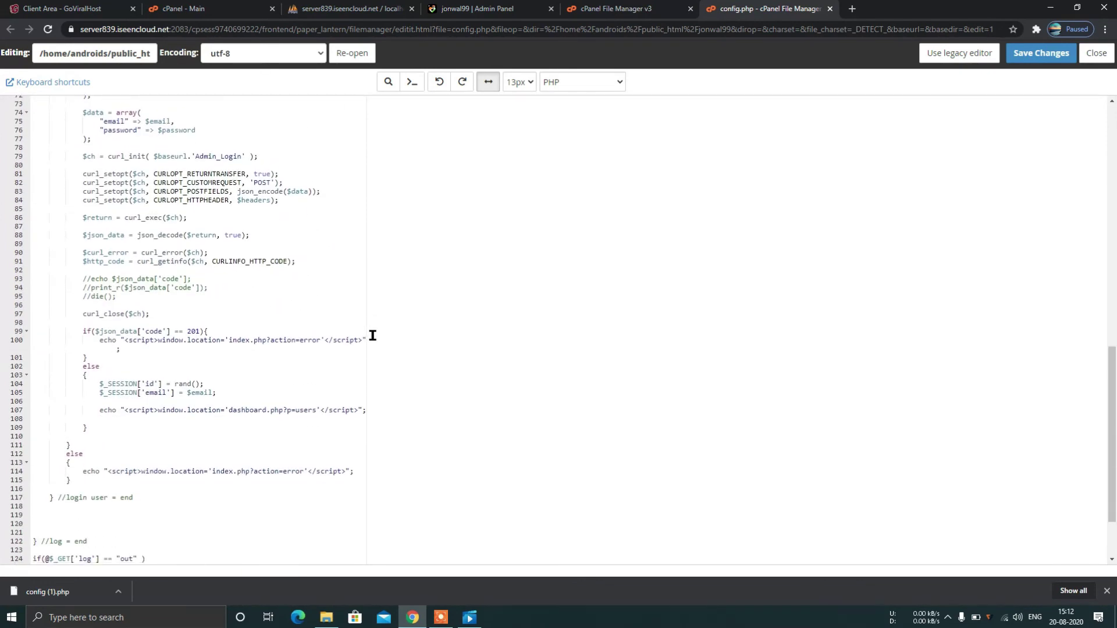
scroll(372, 335, down, 2)
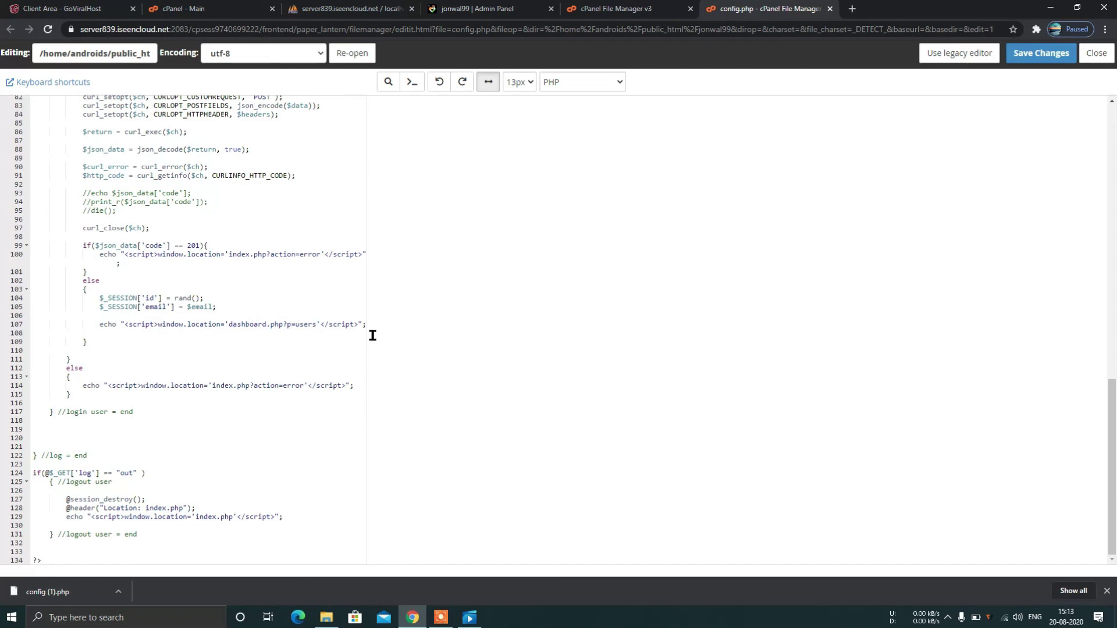
key(ctrl+shift+Tab)
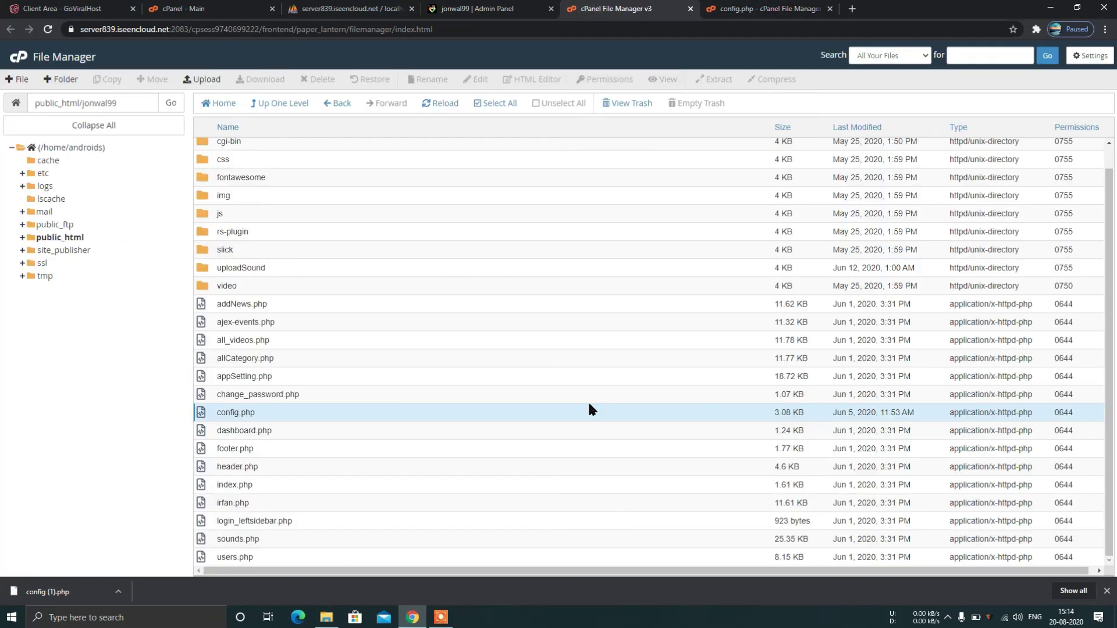